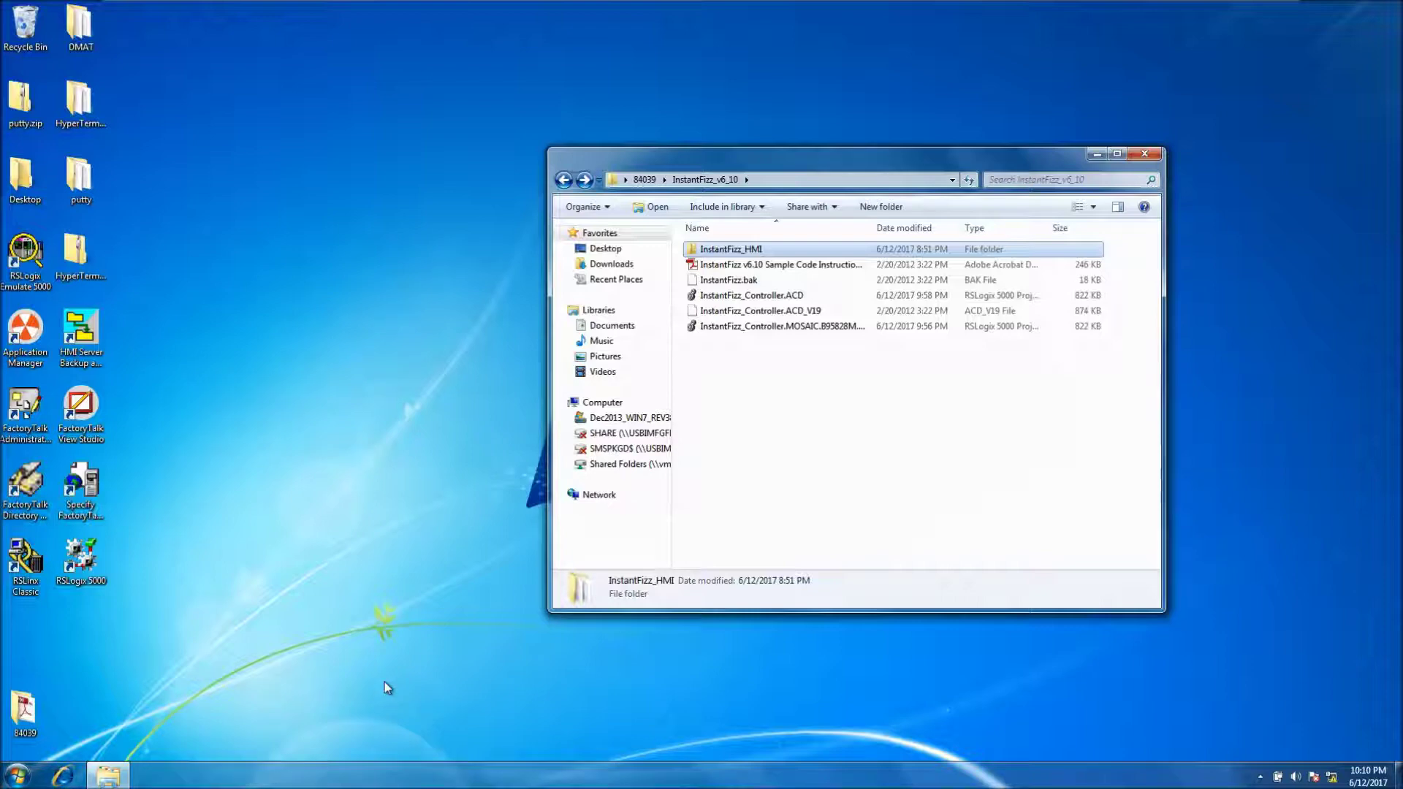
Step: Select InstantFizz.bak in the InstantFizz_v6_10 folder and launch FactoryTalk Administration Console
left_click(385, 661)
left_click(725, 280)
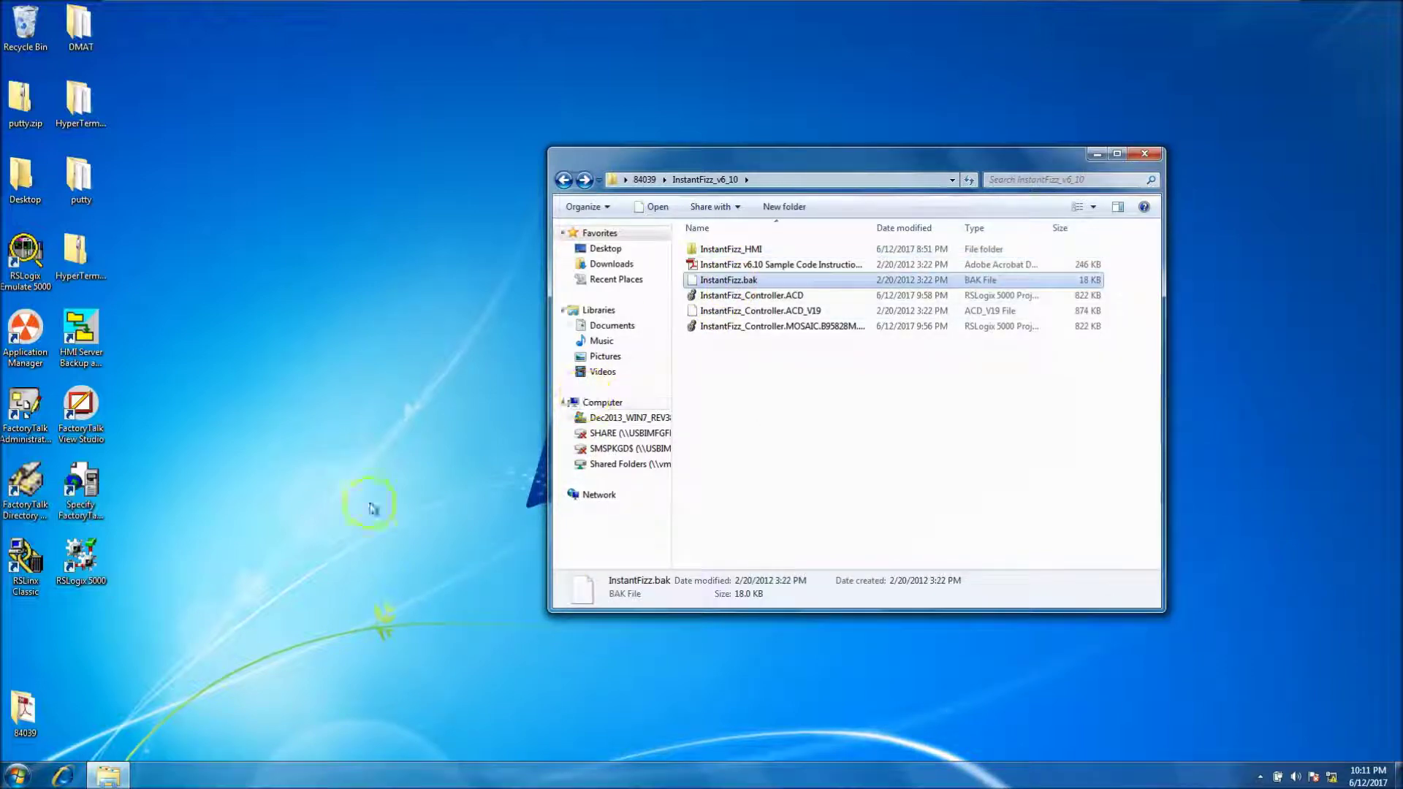
double_click(29, 434)
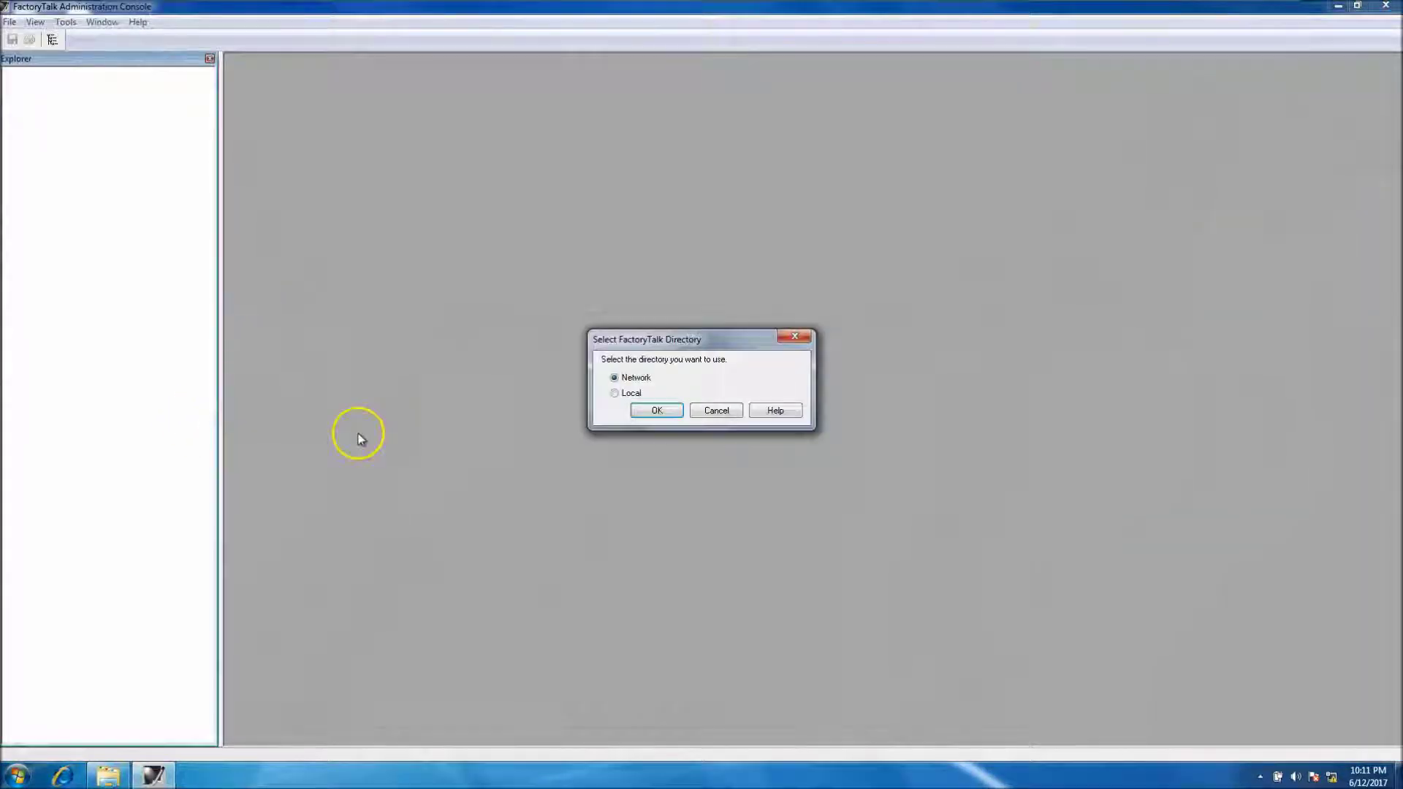
Step: Start a restore on the network directory using InstantFizz.bak from the InstantFizz_v6_10 folder
left_click(643, 410)
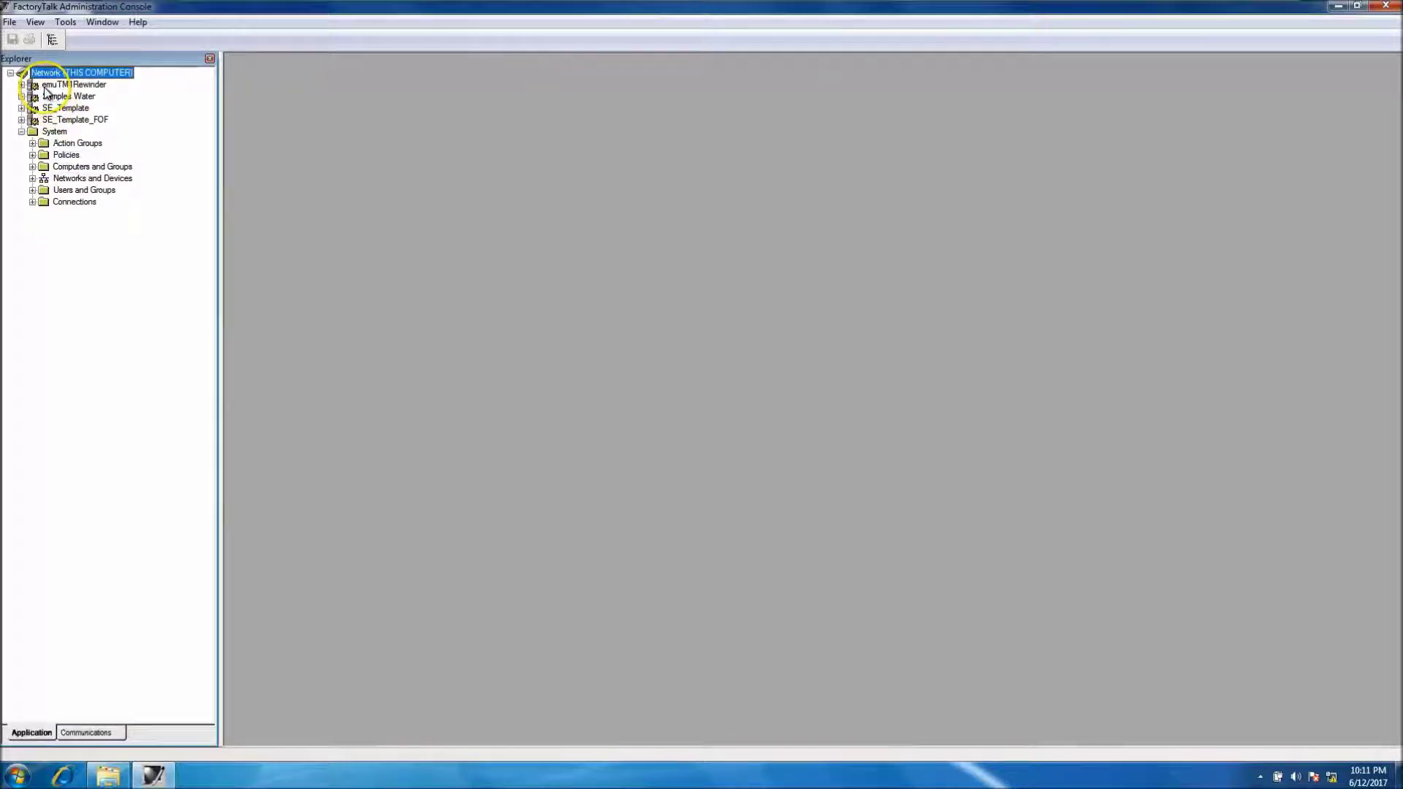
right_click(46, 73)
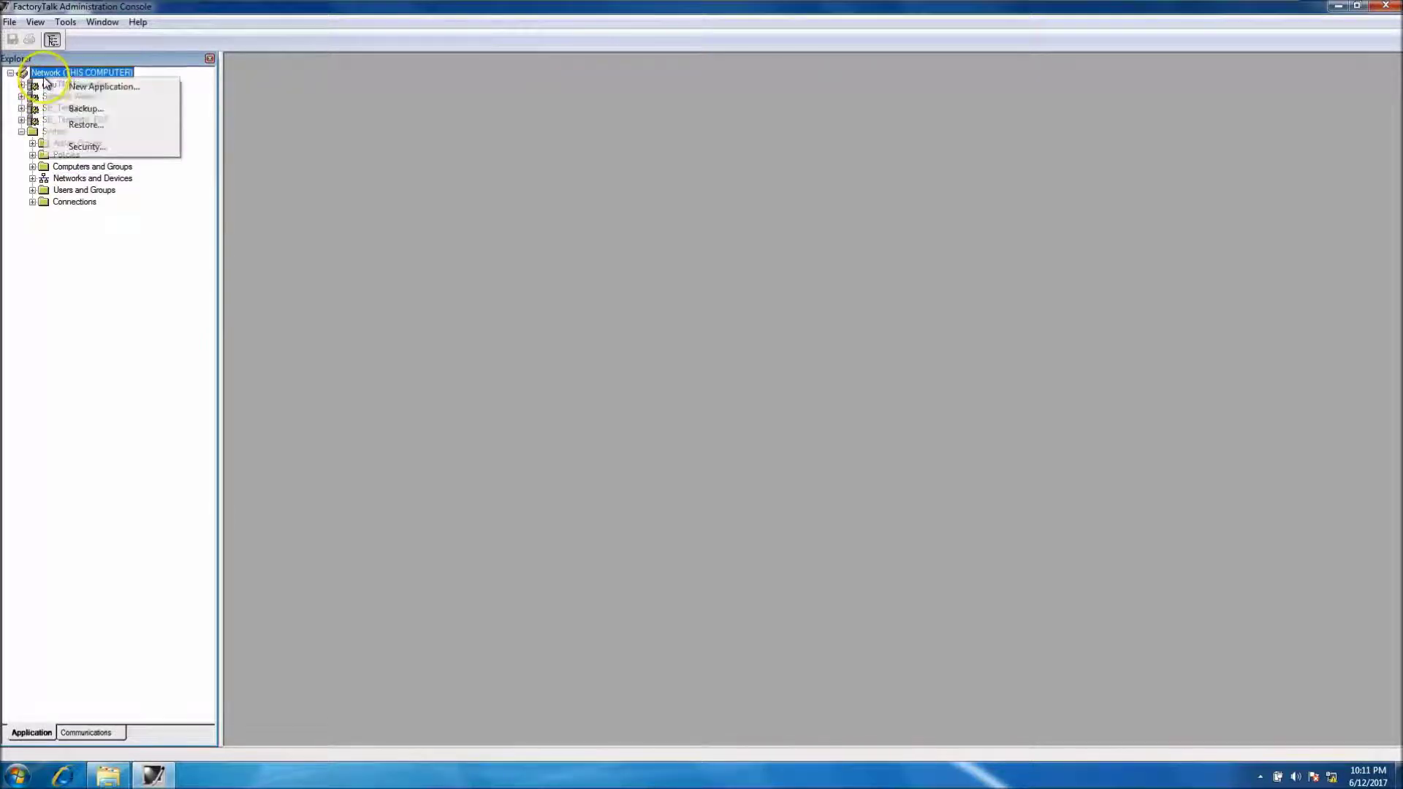
left_click(85, 124)
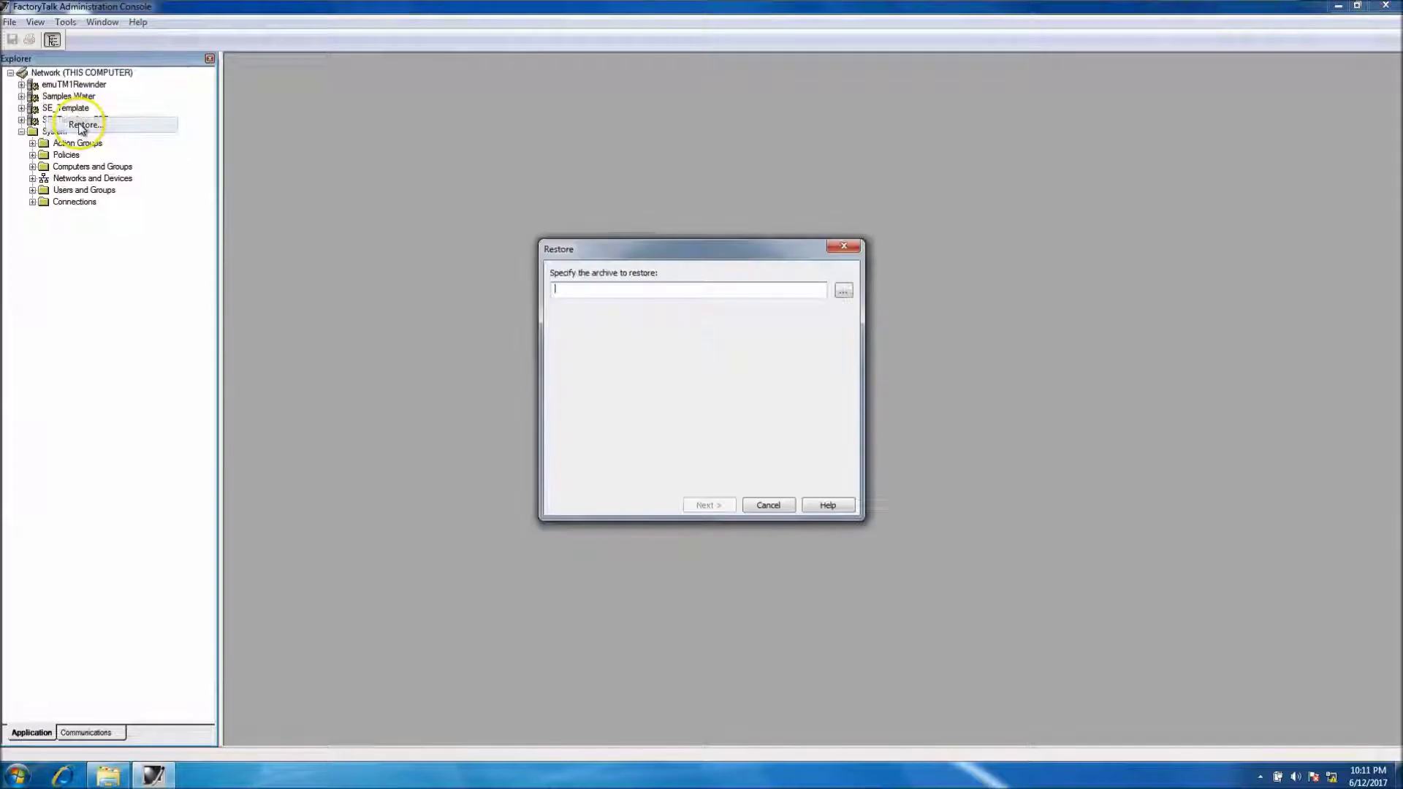
left_click(844, 290)
left_click(604, 360)
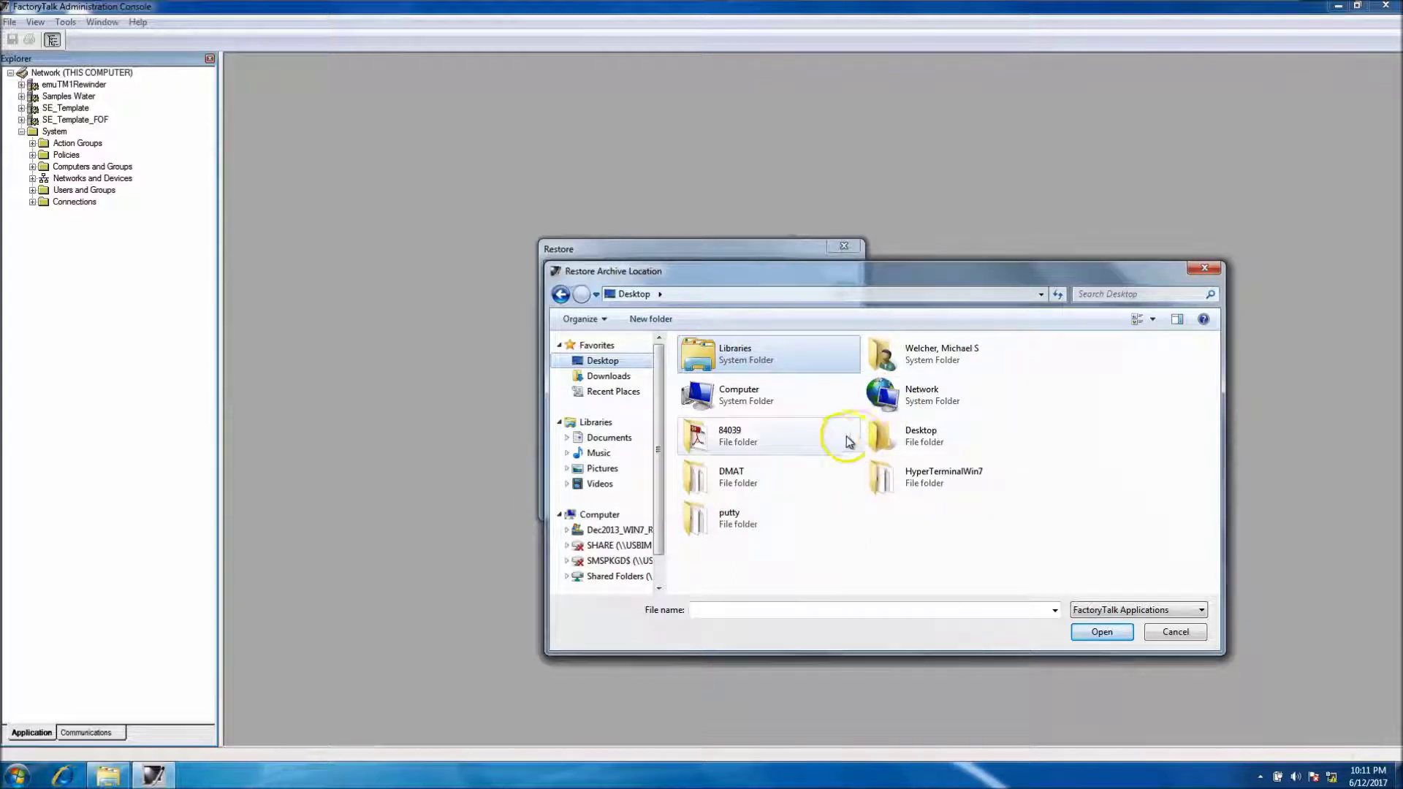
double_click(789, 439)
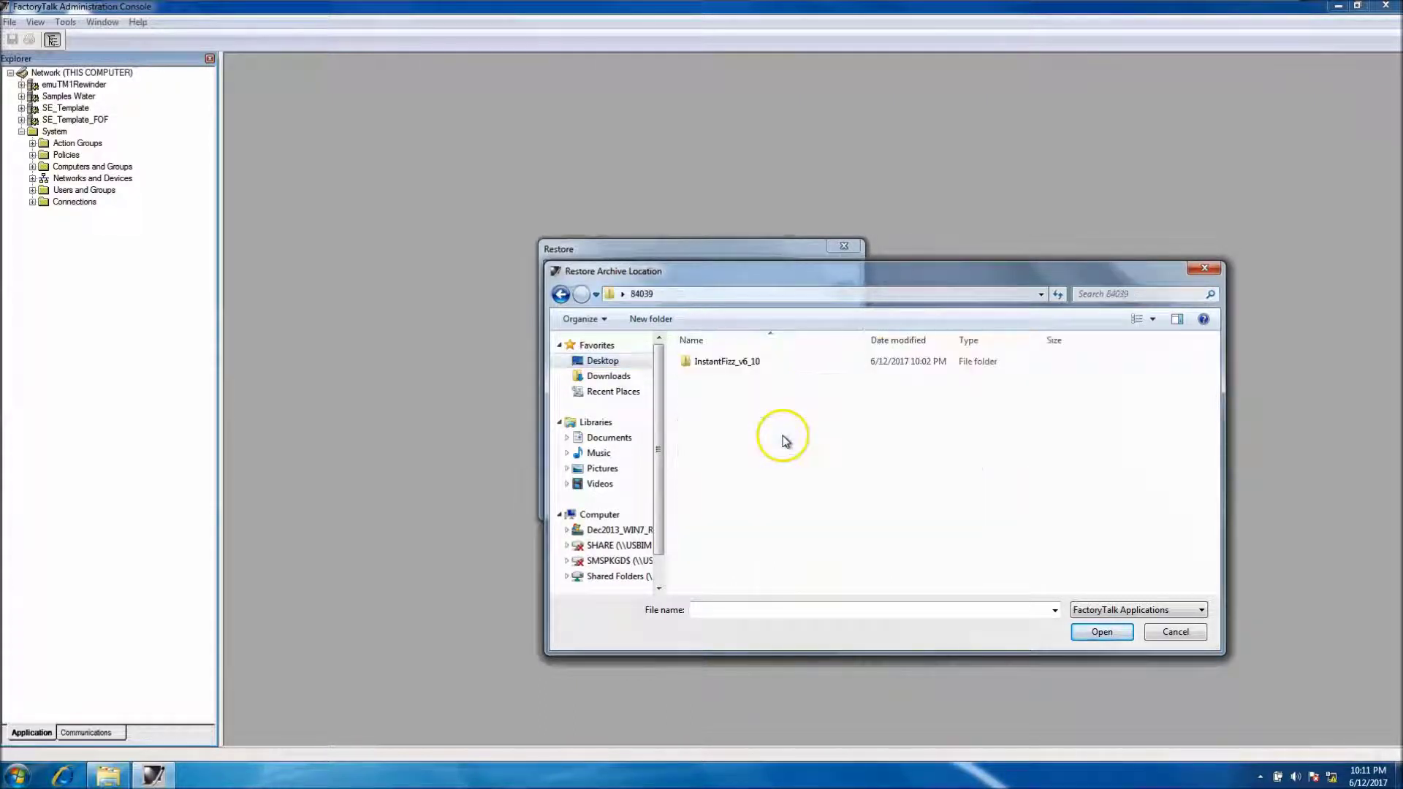
left_click(729, 369)
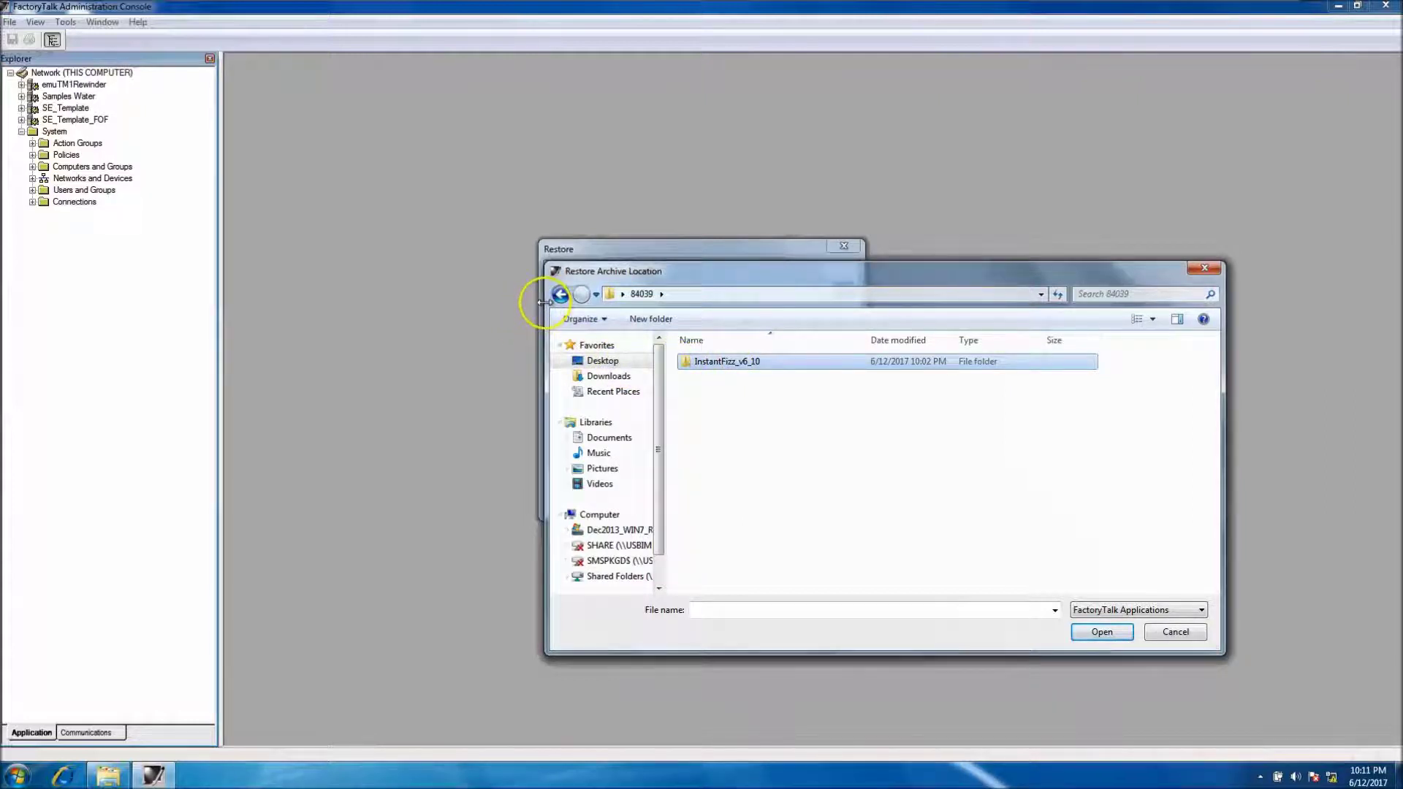
double_click(704, 362)
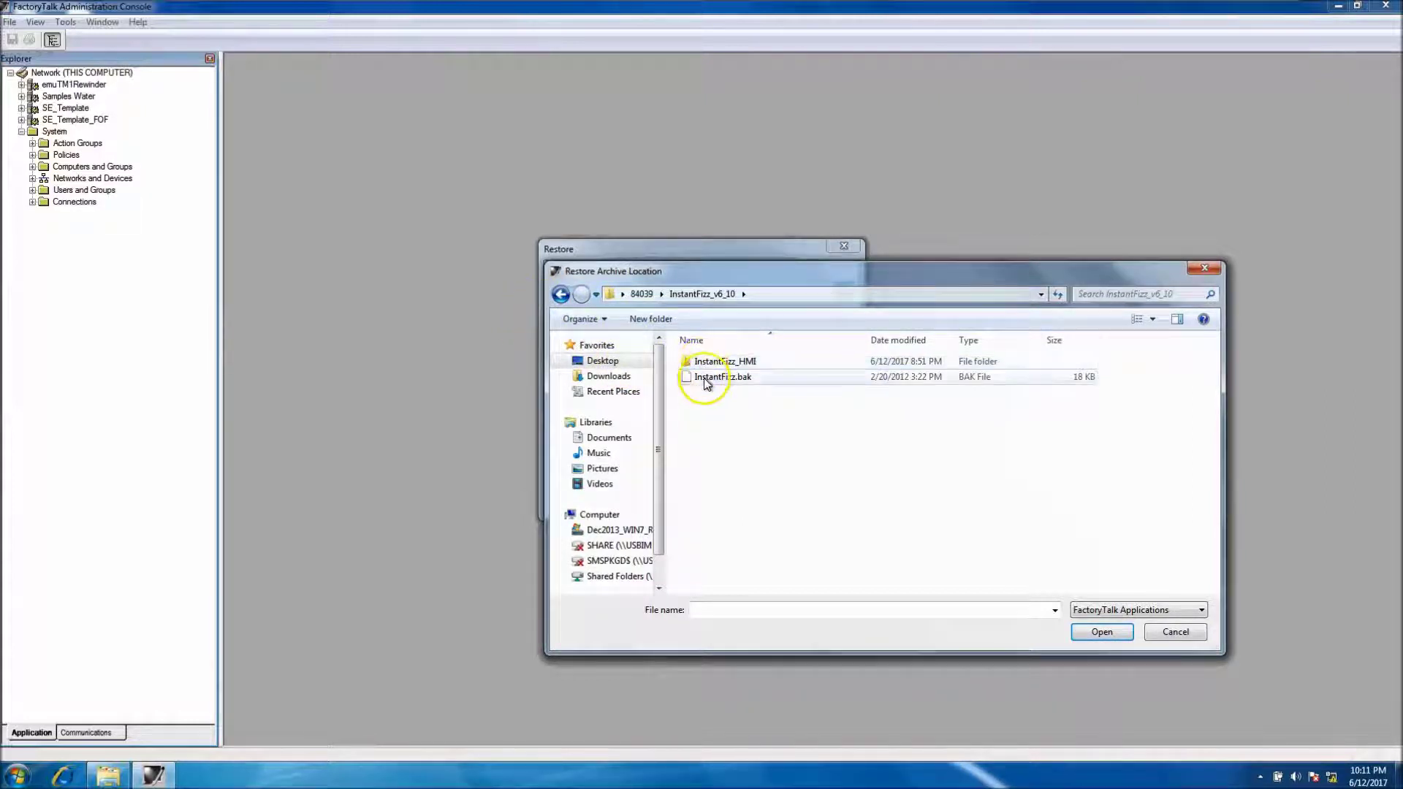
left_click(707, 384)
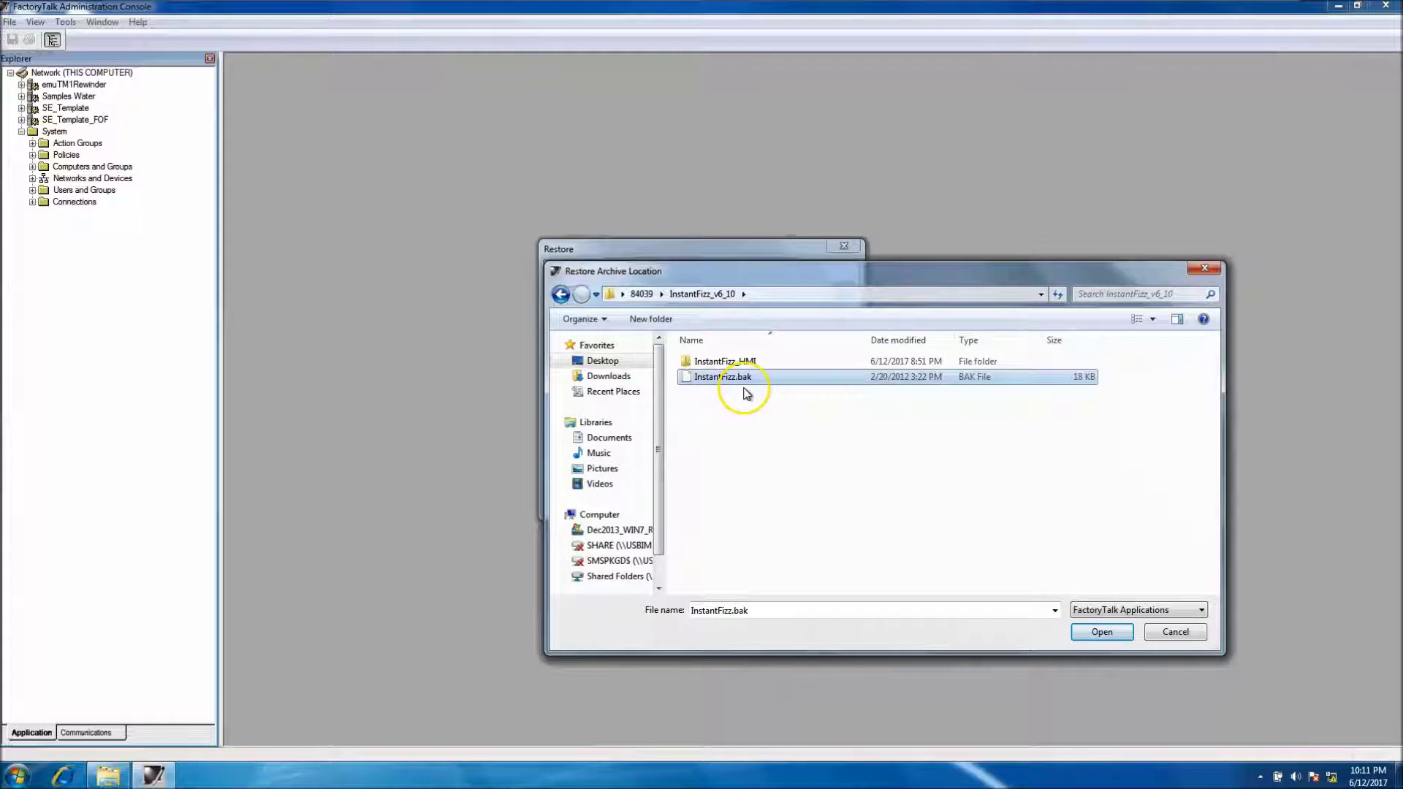
left_click(1100, 633)
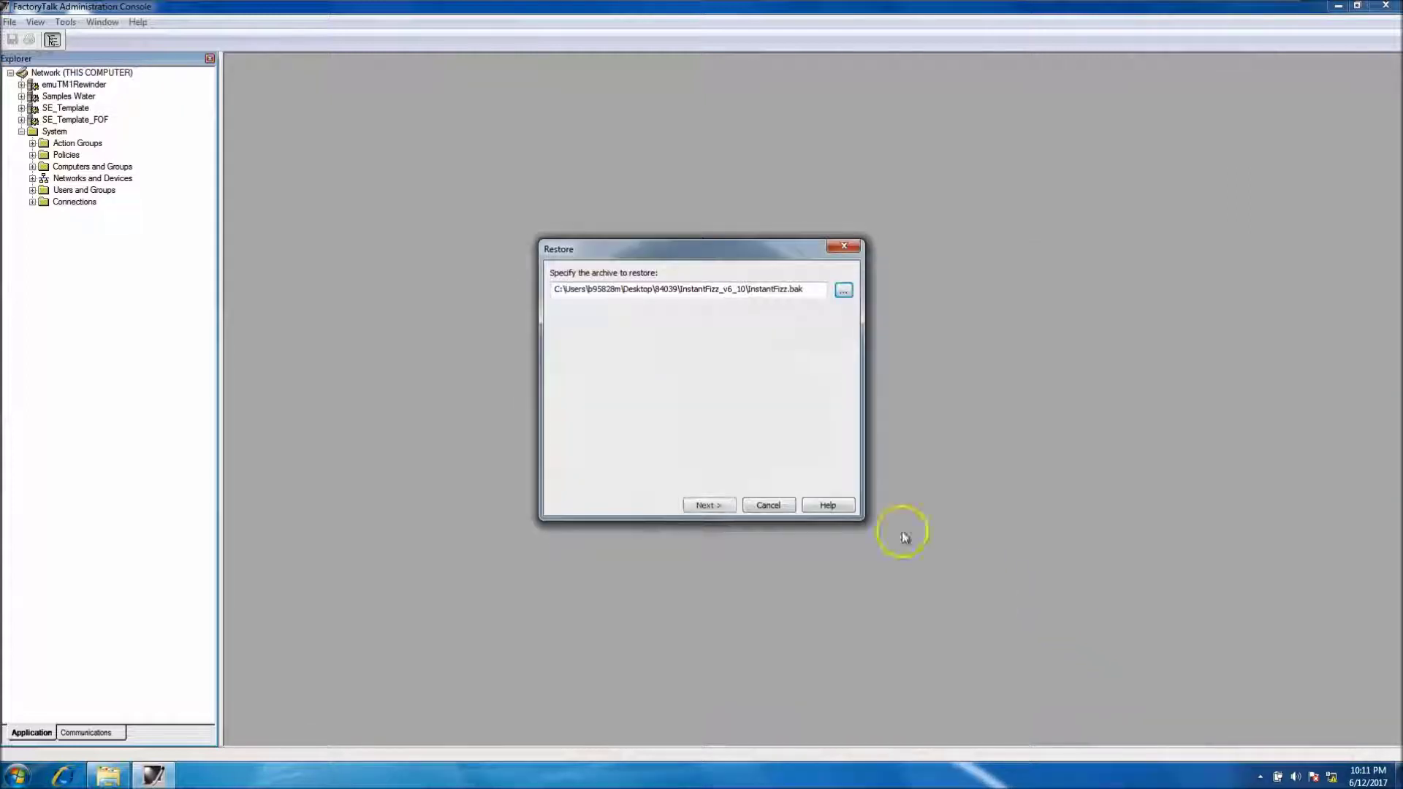
Step: Finish the restore, check InstantFizz's three areas, and close the console
left_click(720, 505)
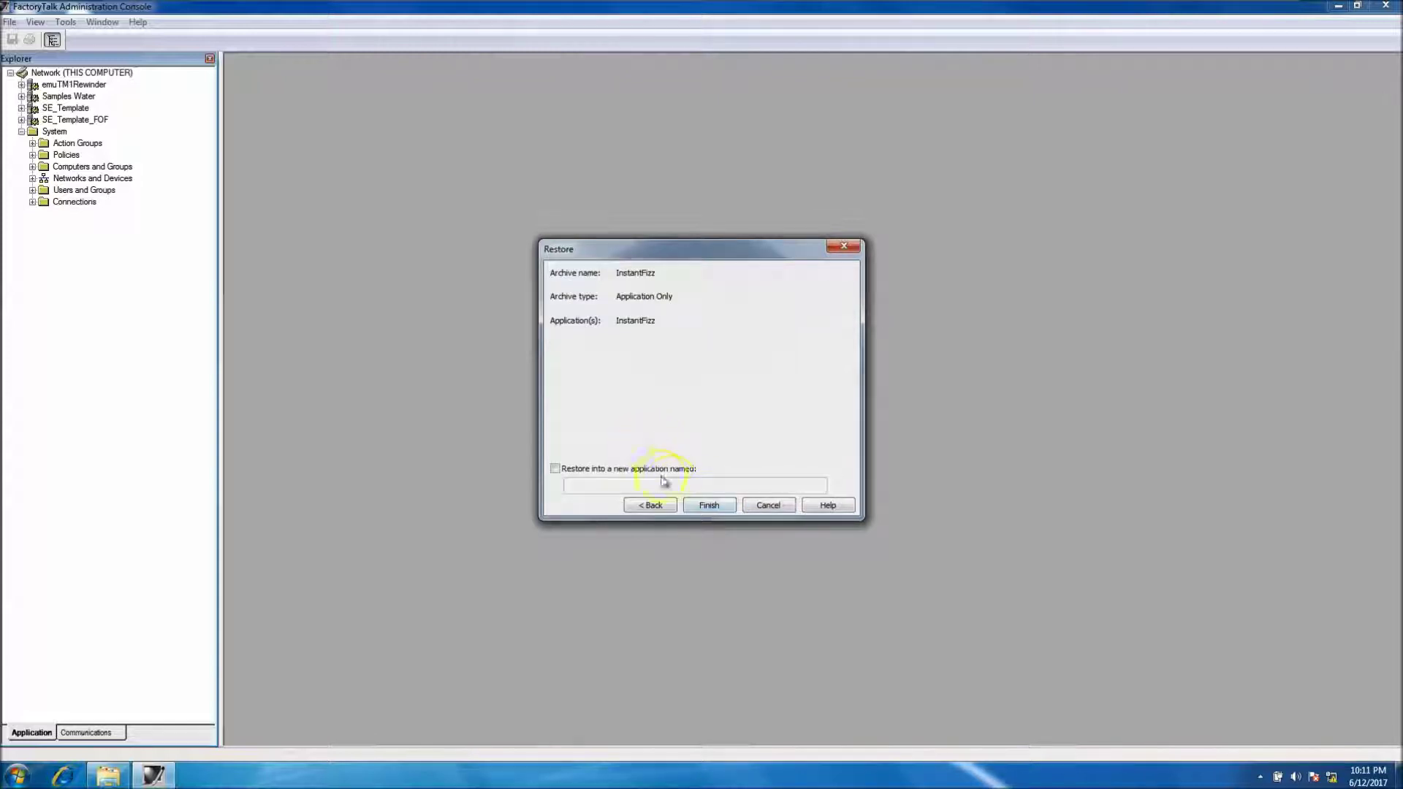
left_click(709, 505)
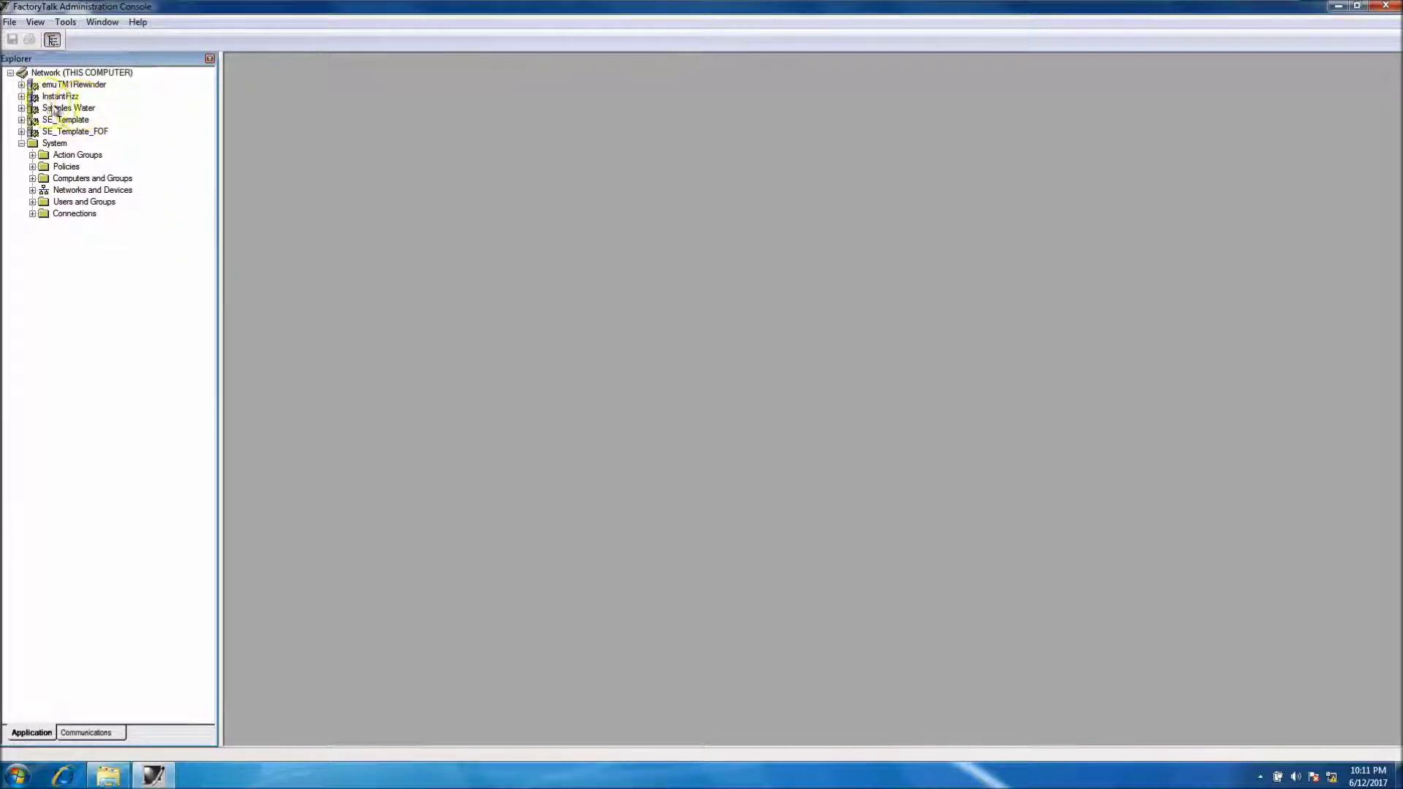
double_click(29, 97)
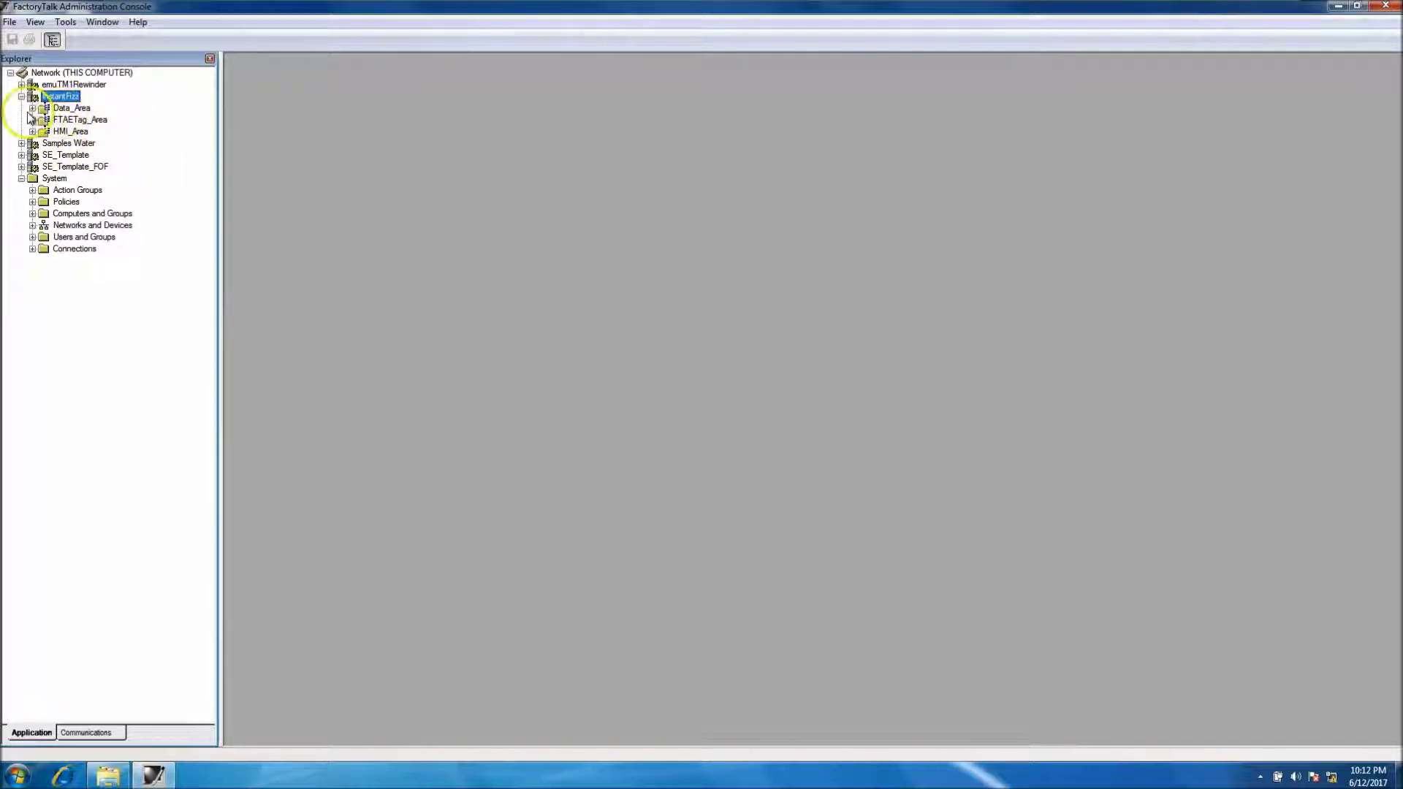
left_click(1387, 6)
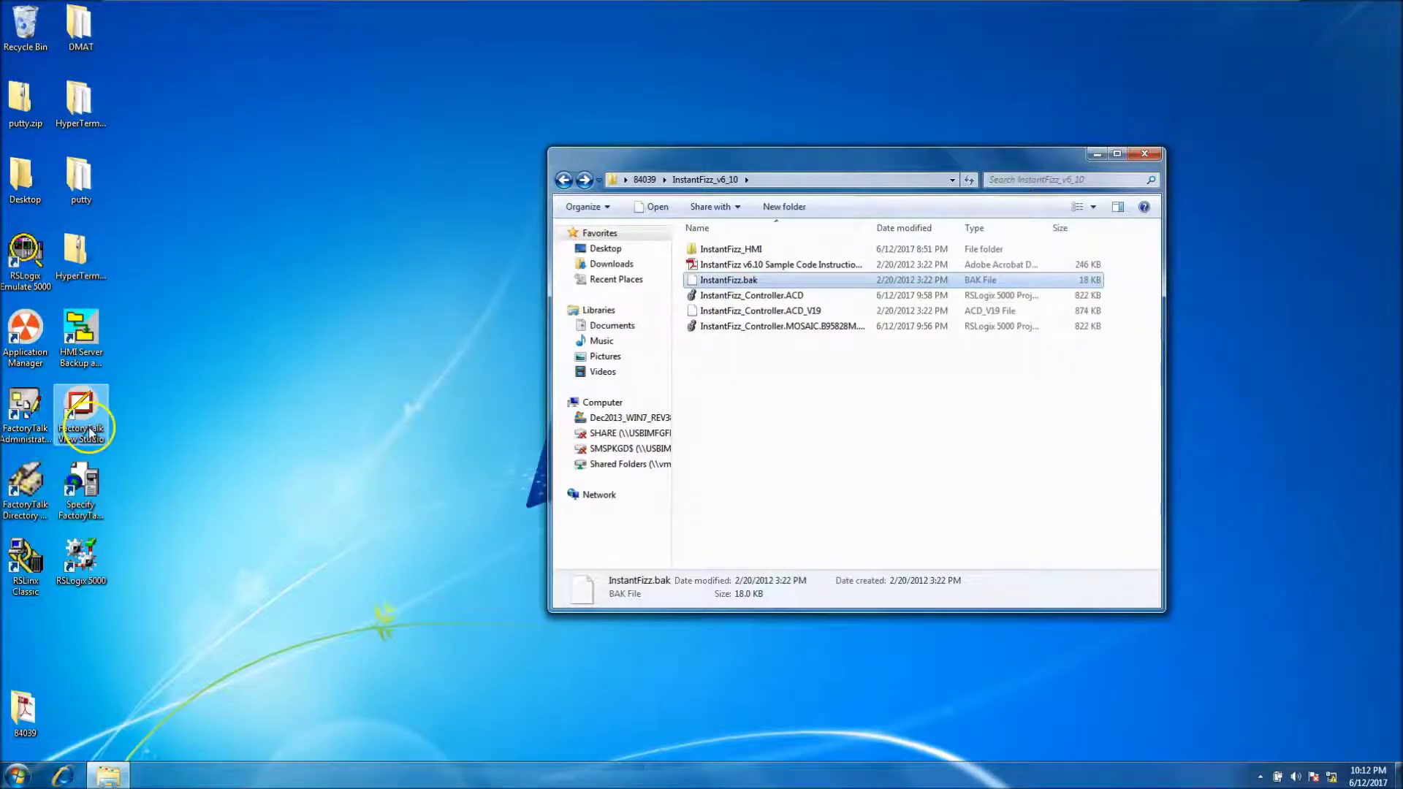
Step: Copy the InstantFizz_HMI folder and open it to review its 22 items
left_click(725, 251)
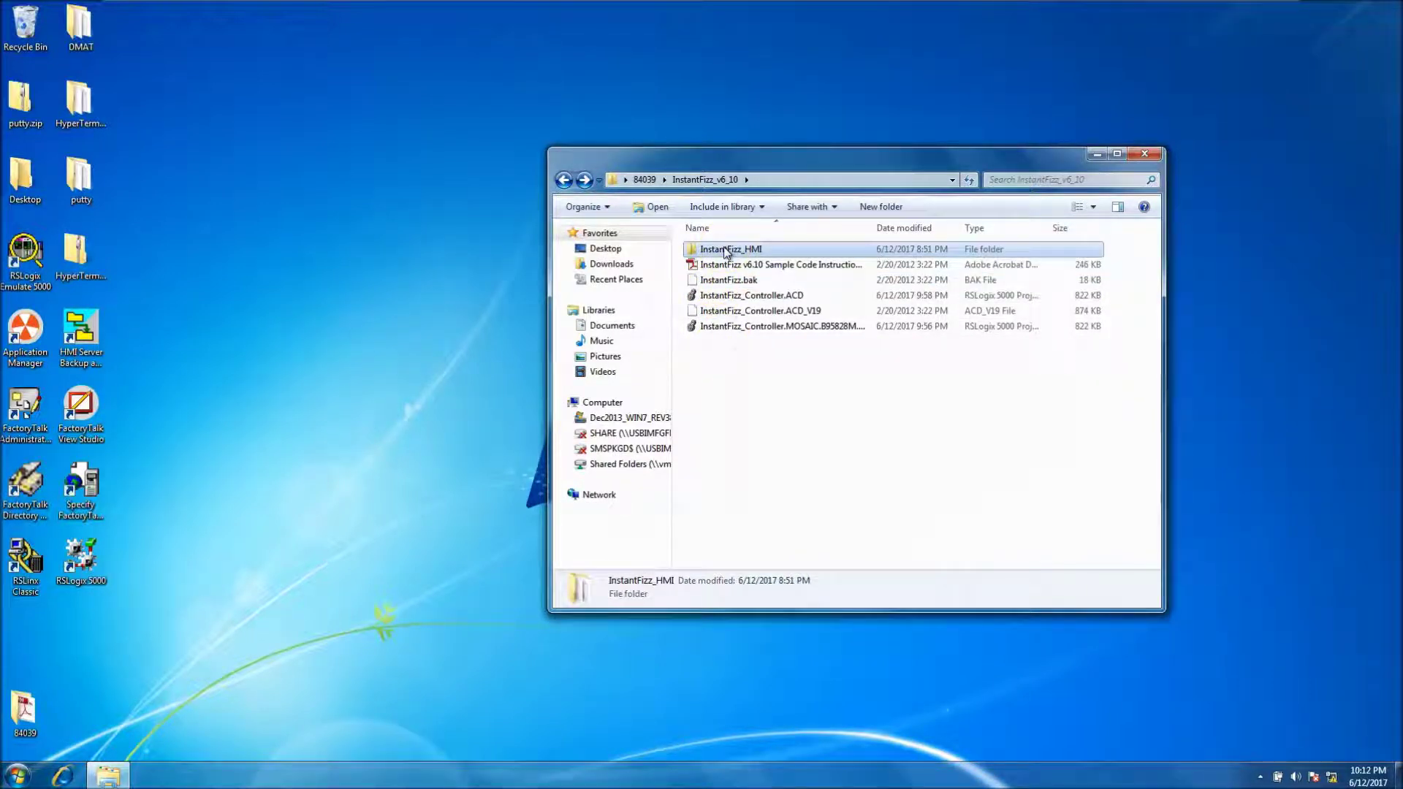
right_click(725, 252)
left_click(765, 443)
double_click(753, 252)
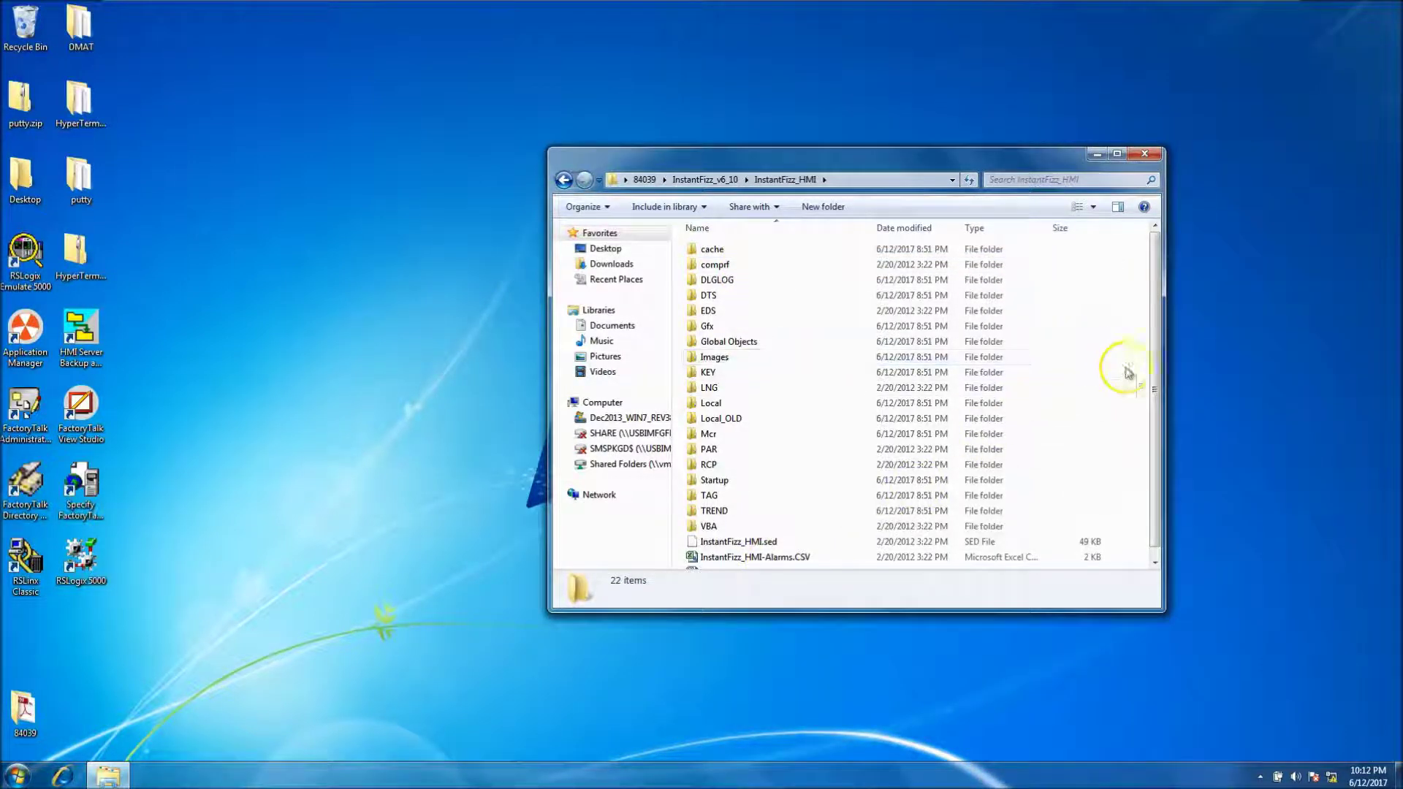
left_click_drag(1156, 380, 1157, 470)
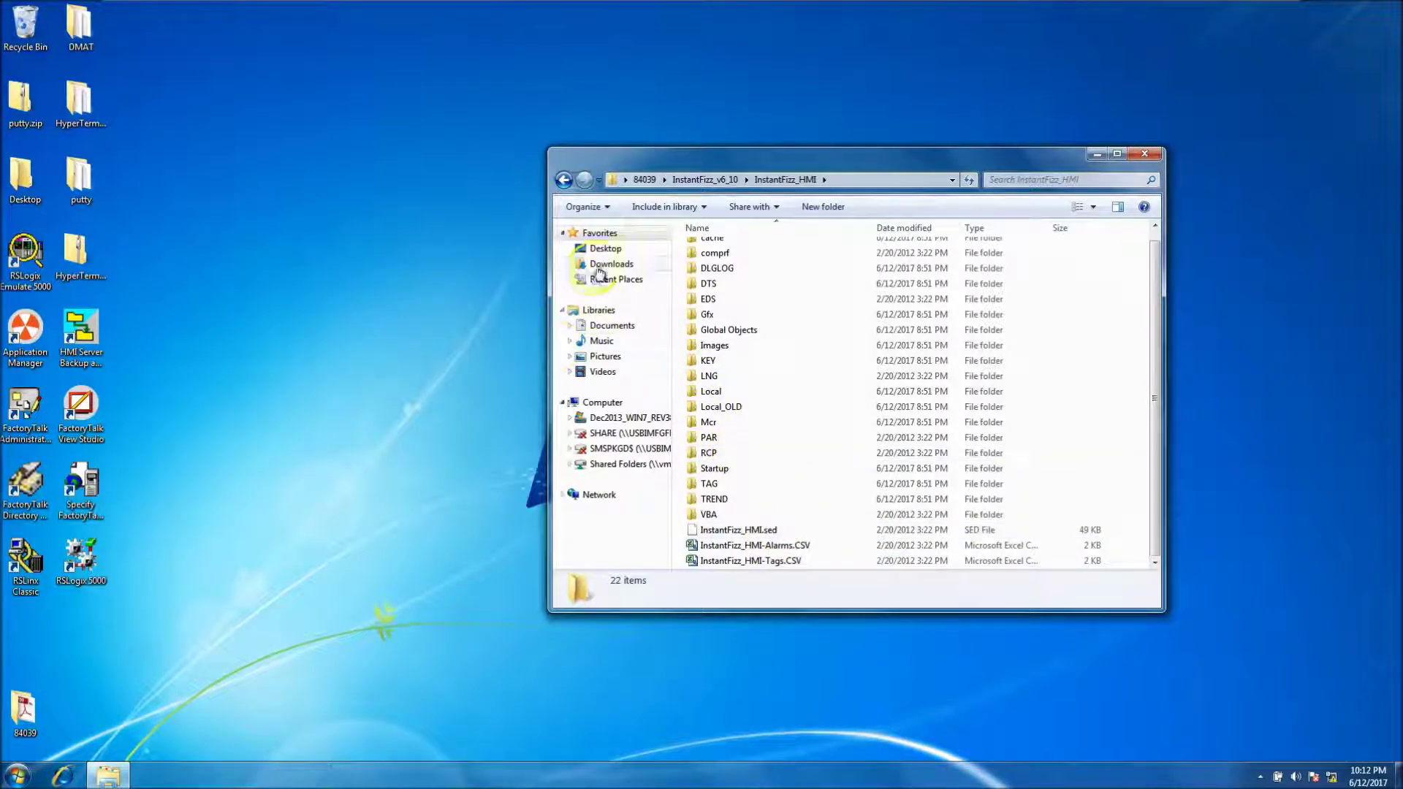
Step: Return to InstantFizz_v6_10 and copy the InstantFizz_HMI folder again
left_click(563, 180)
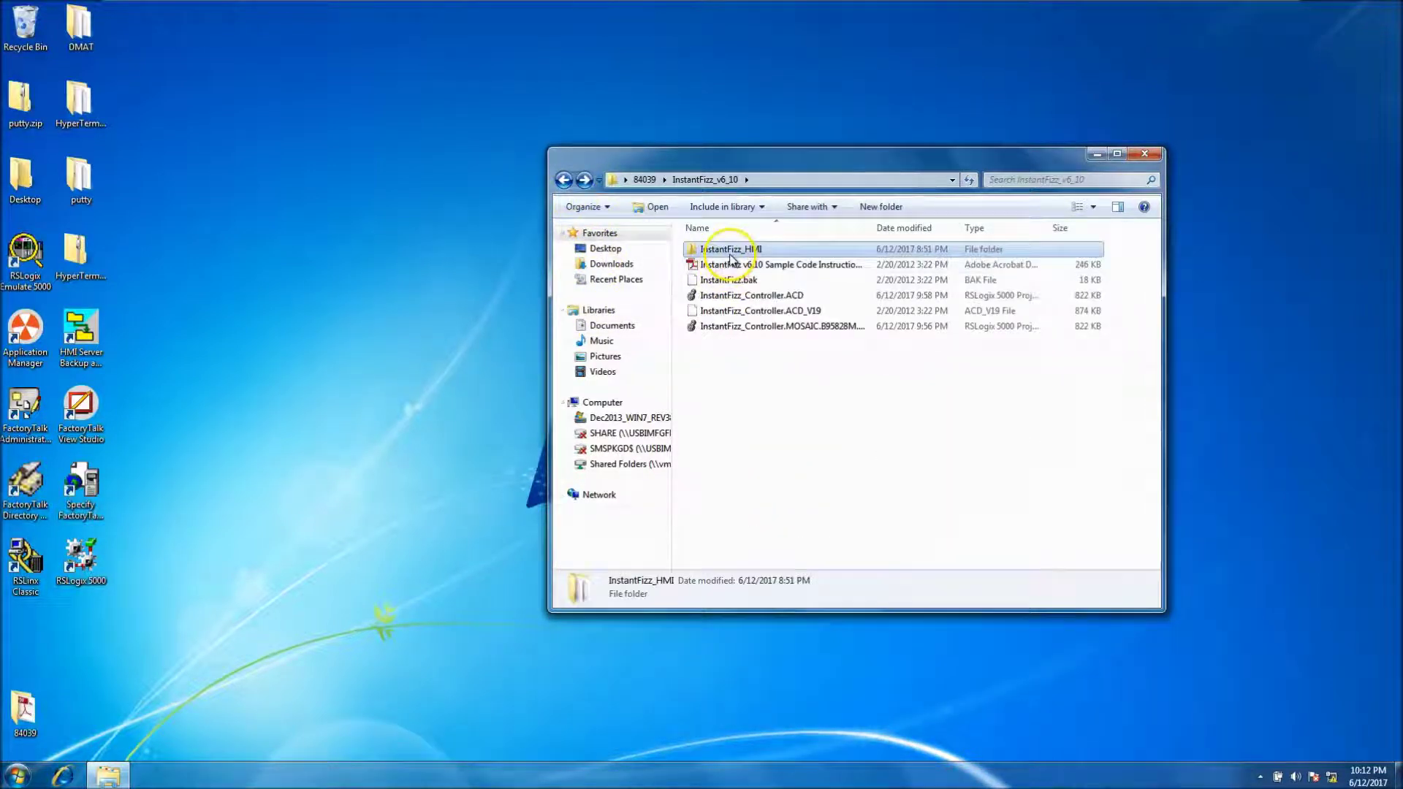
right_click(727, 250)
left_click(768, 446)
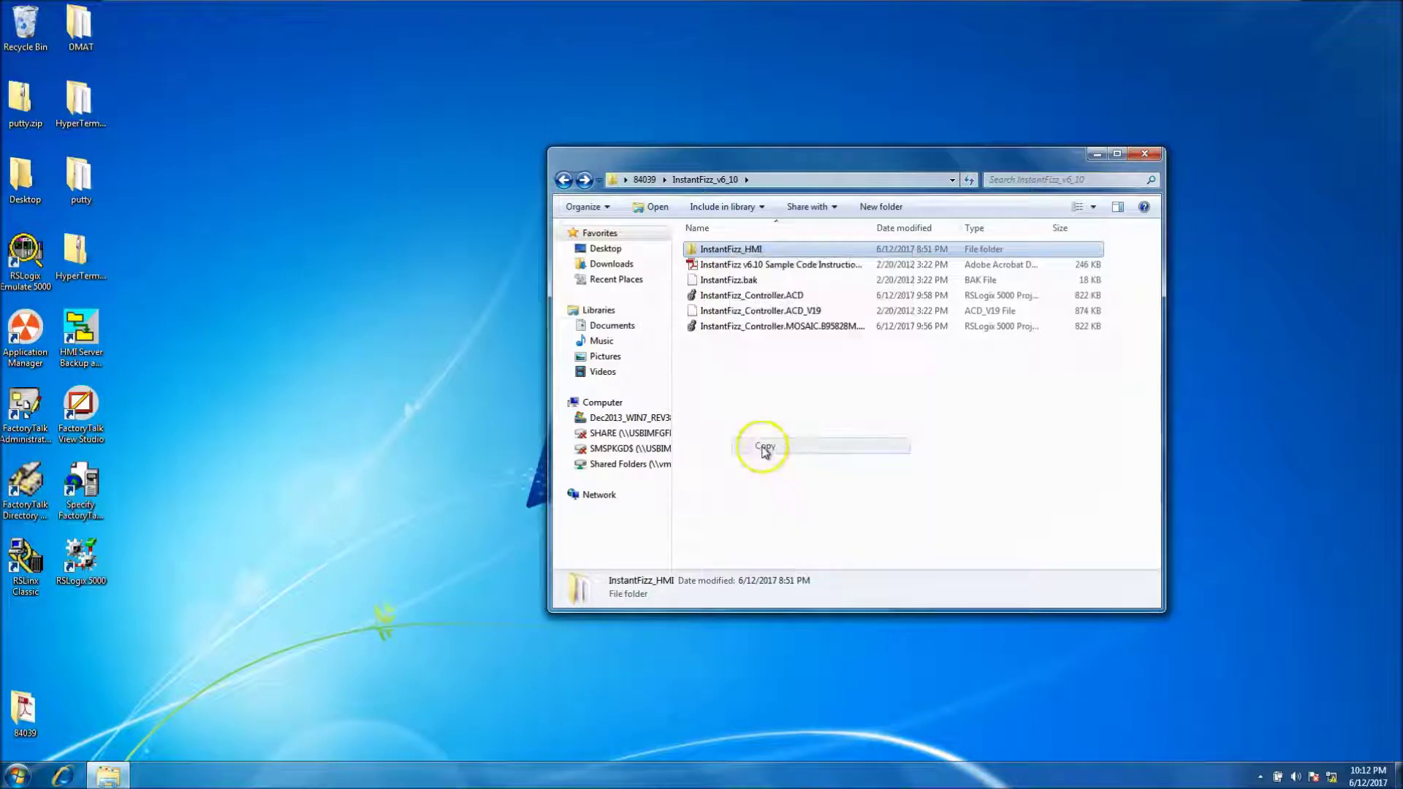
Step: Go to C:\Users\Public\Public Documents\RSView Enterprise\SE\HMI Projects
left_click(16, 776)
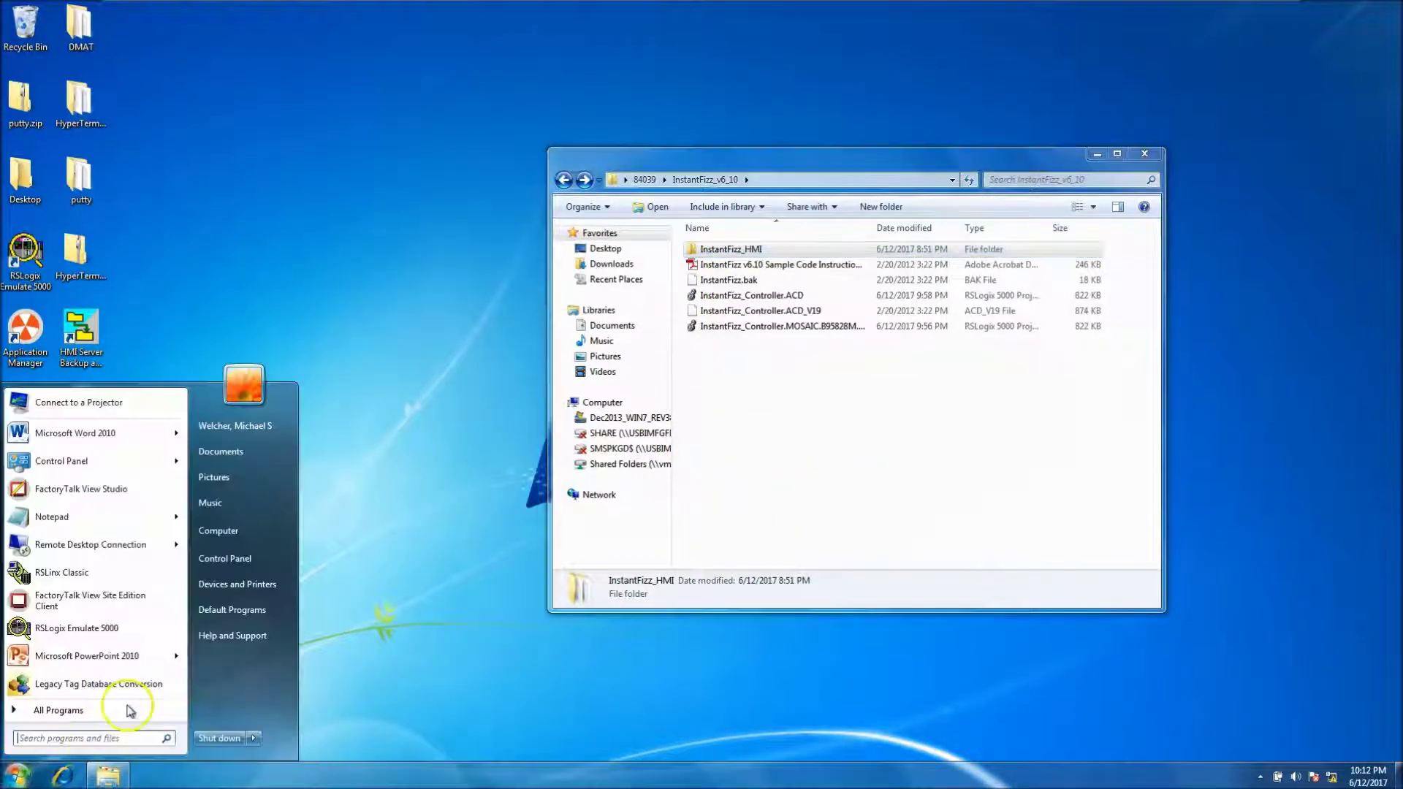
left_click(252, 533)
double_click(728, 285)
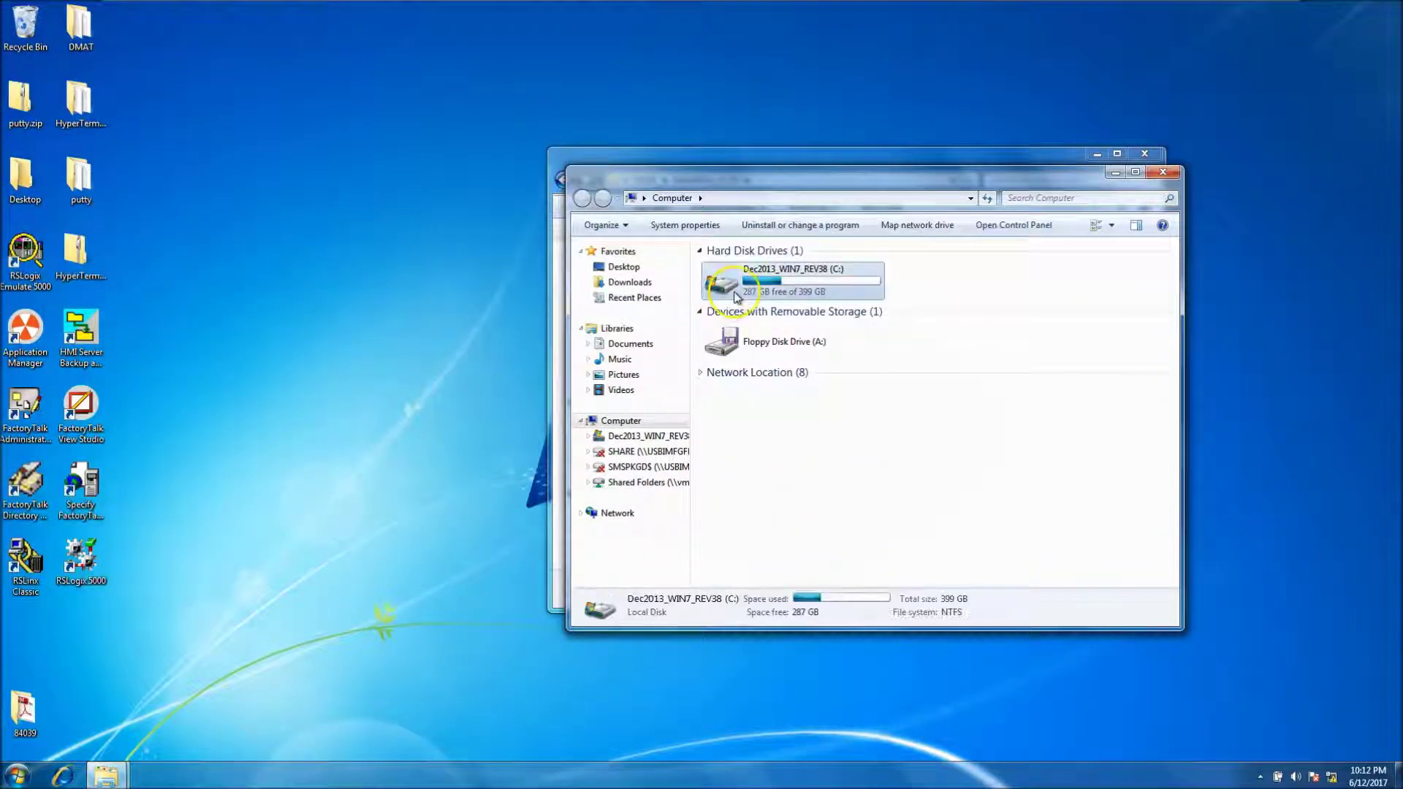
scroll(727, 544, "down", 4)
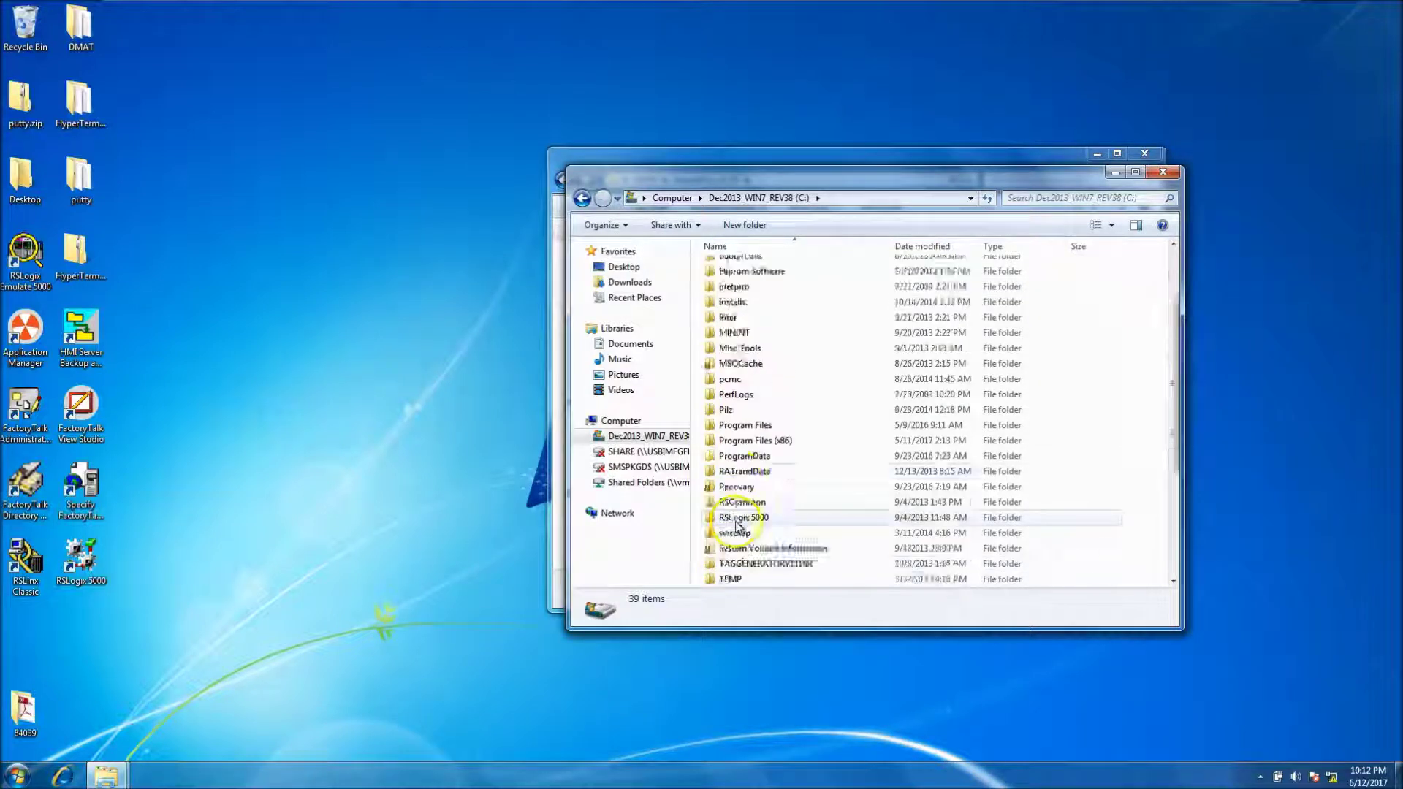
double_click(729, 518)
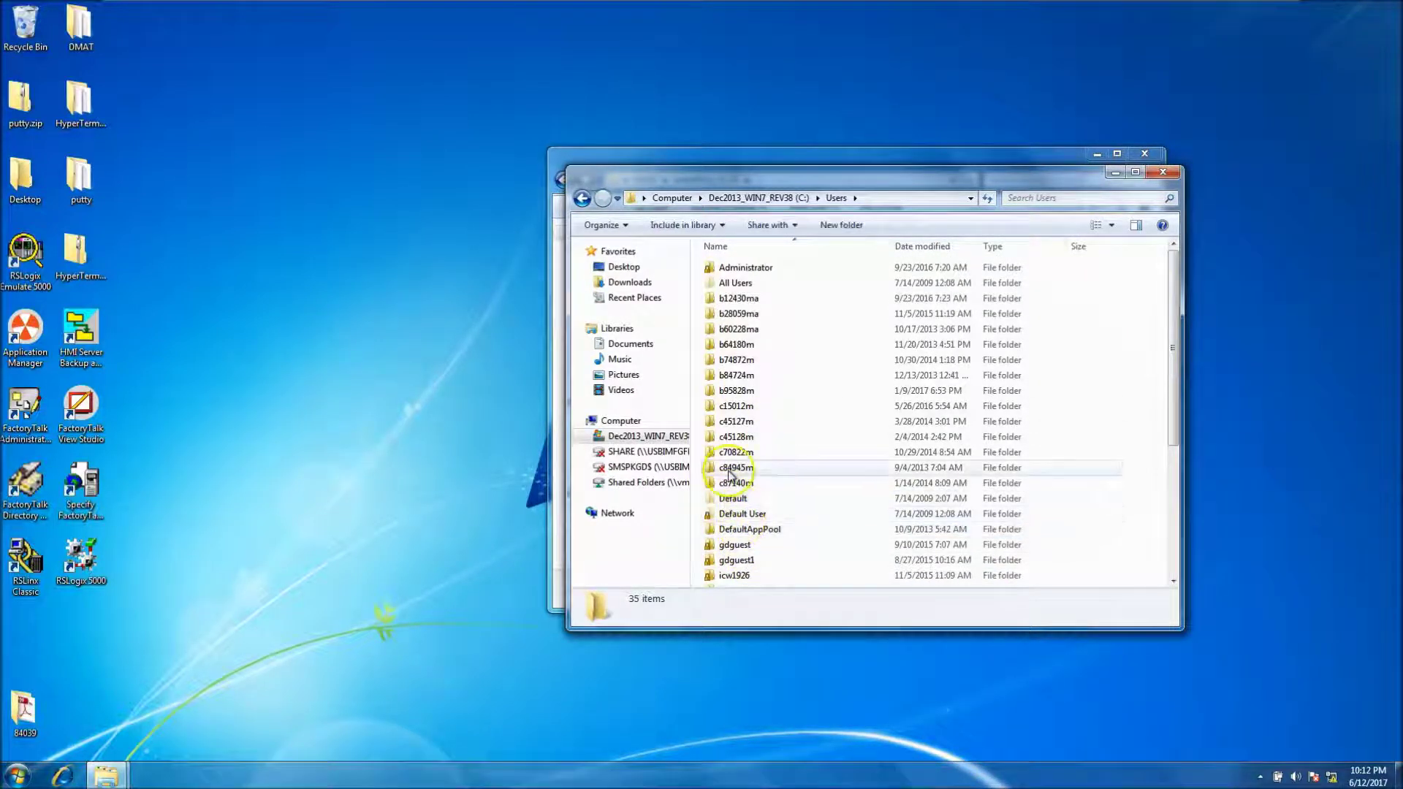
scroll(732, 553, "down", 3)
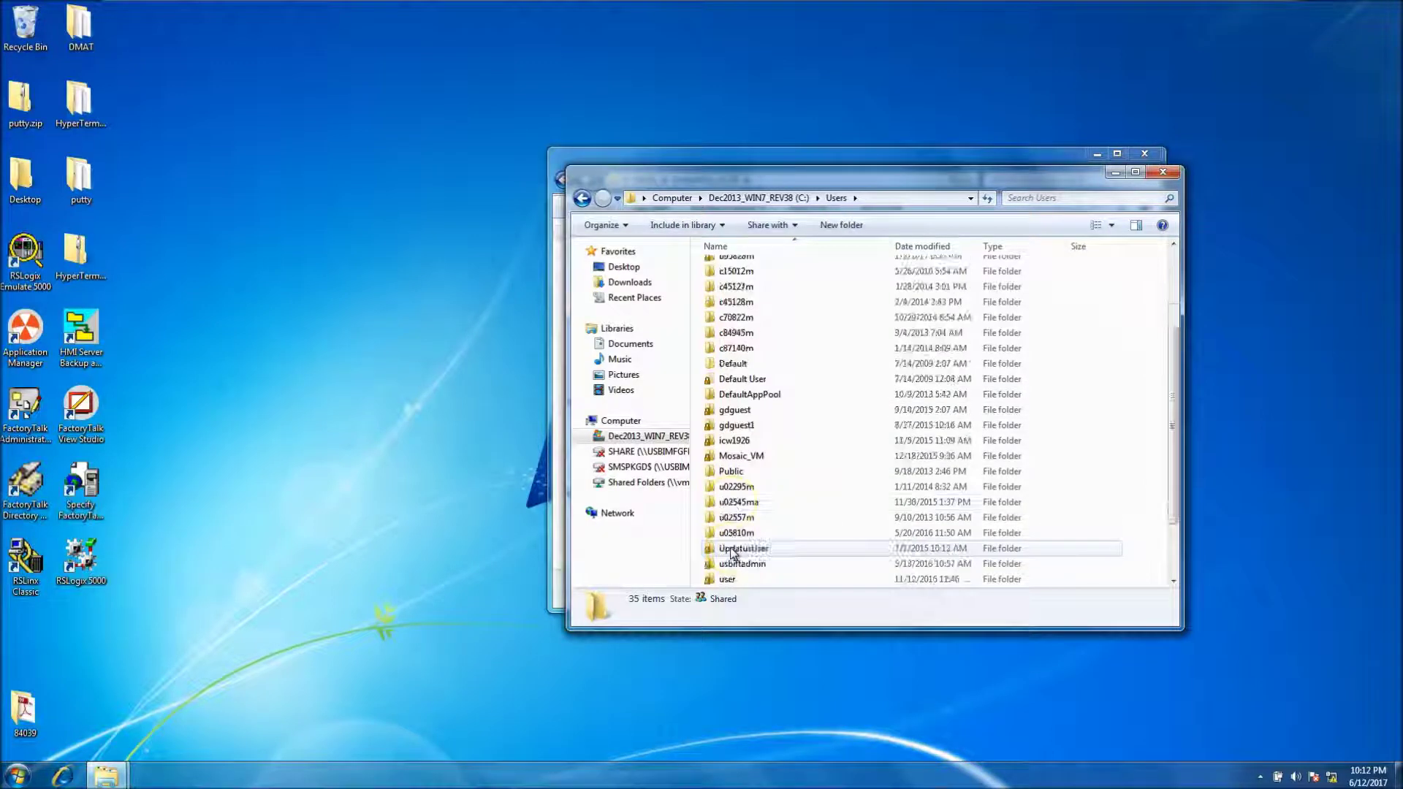
left_click(739, 473)
double_click(740, 472)
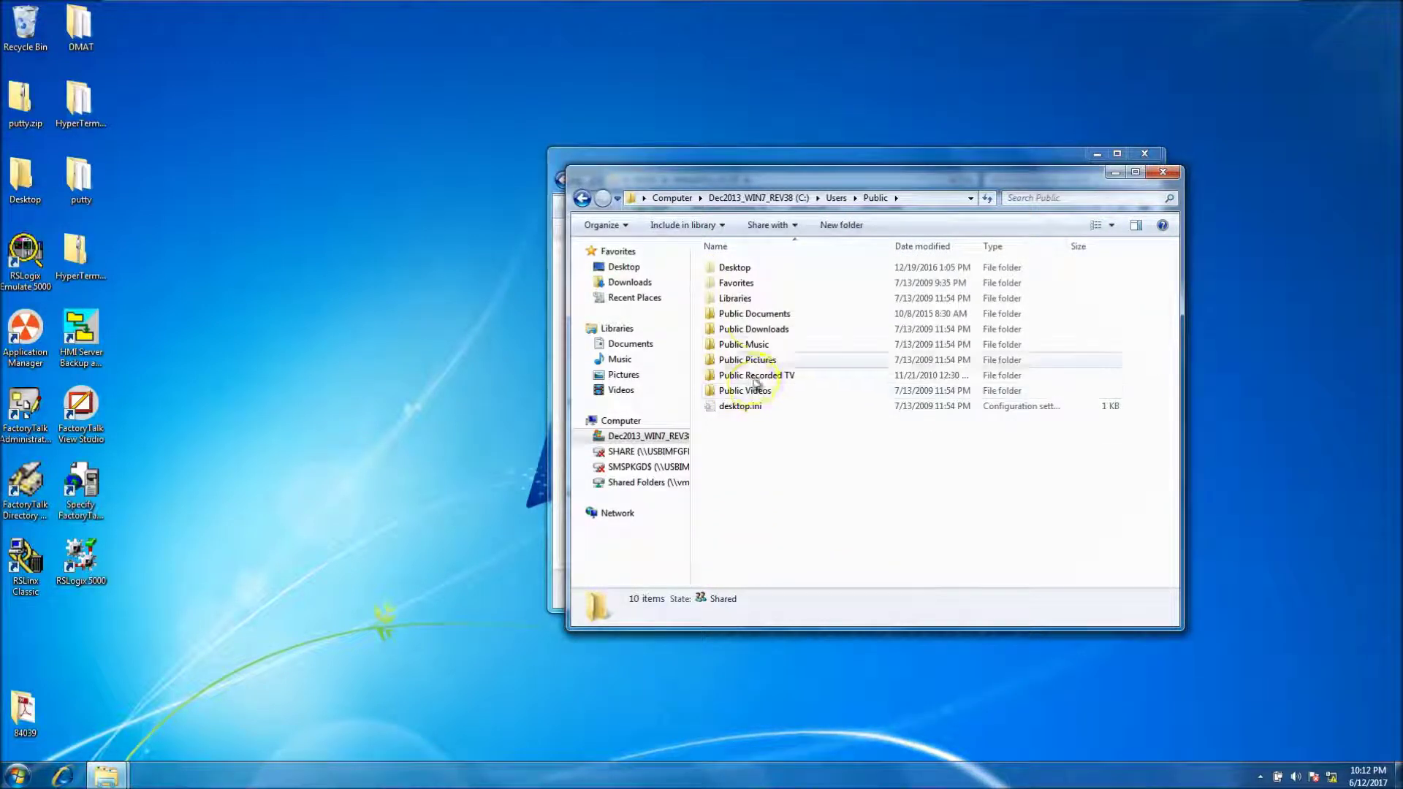
double_click(760, 314)
left_click(762, 376)
double_click(760, 376)
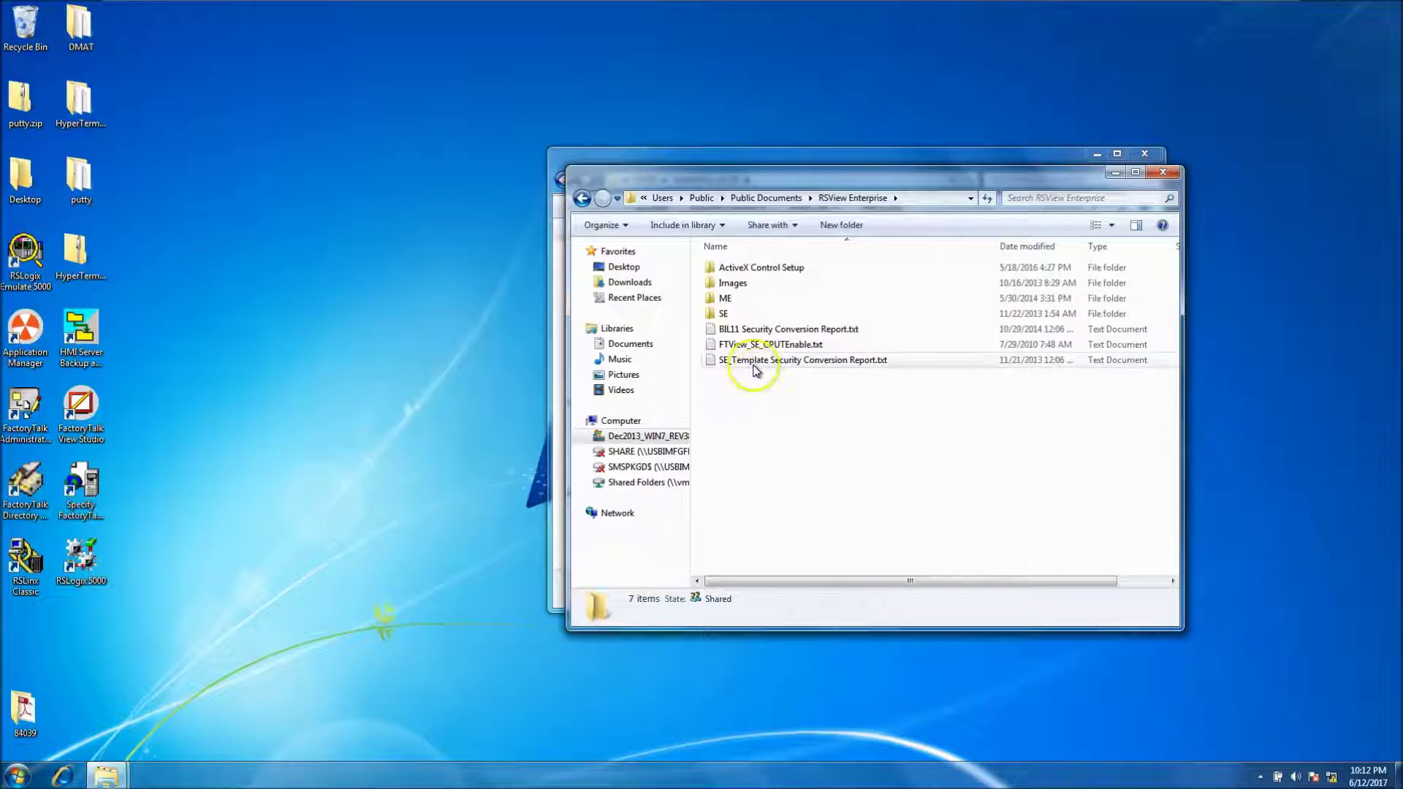
double_click(724, 316)
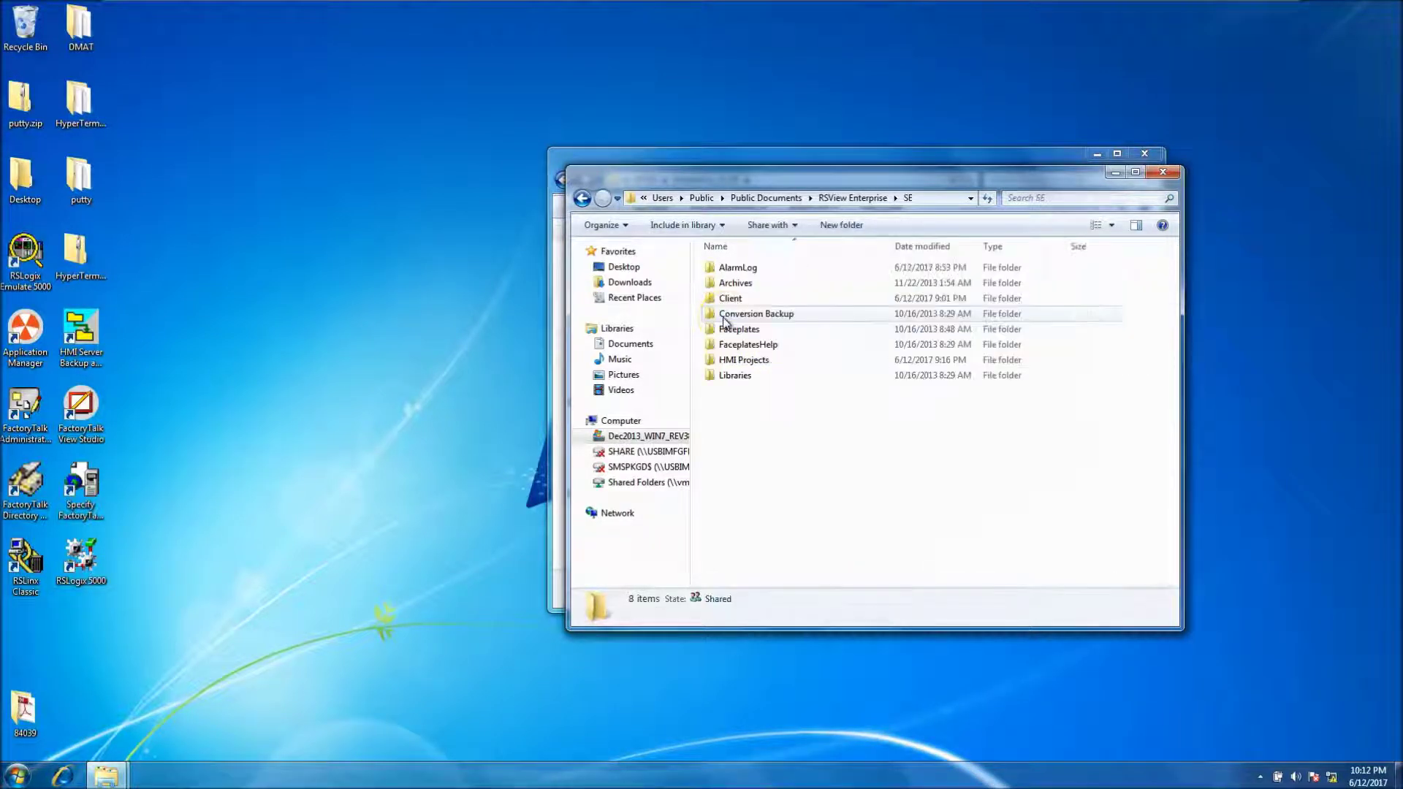
double_click(766, 363)
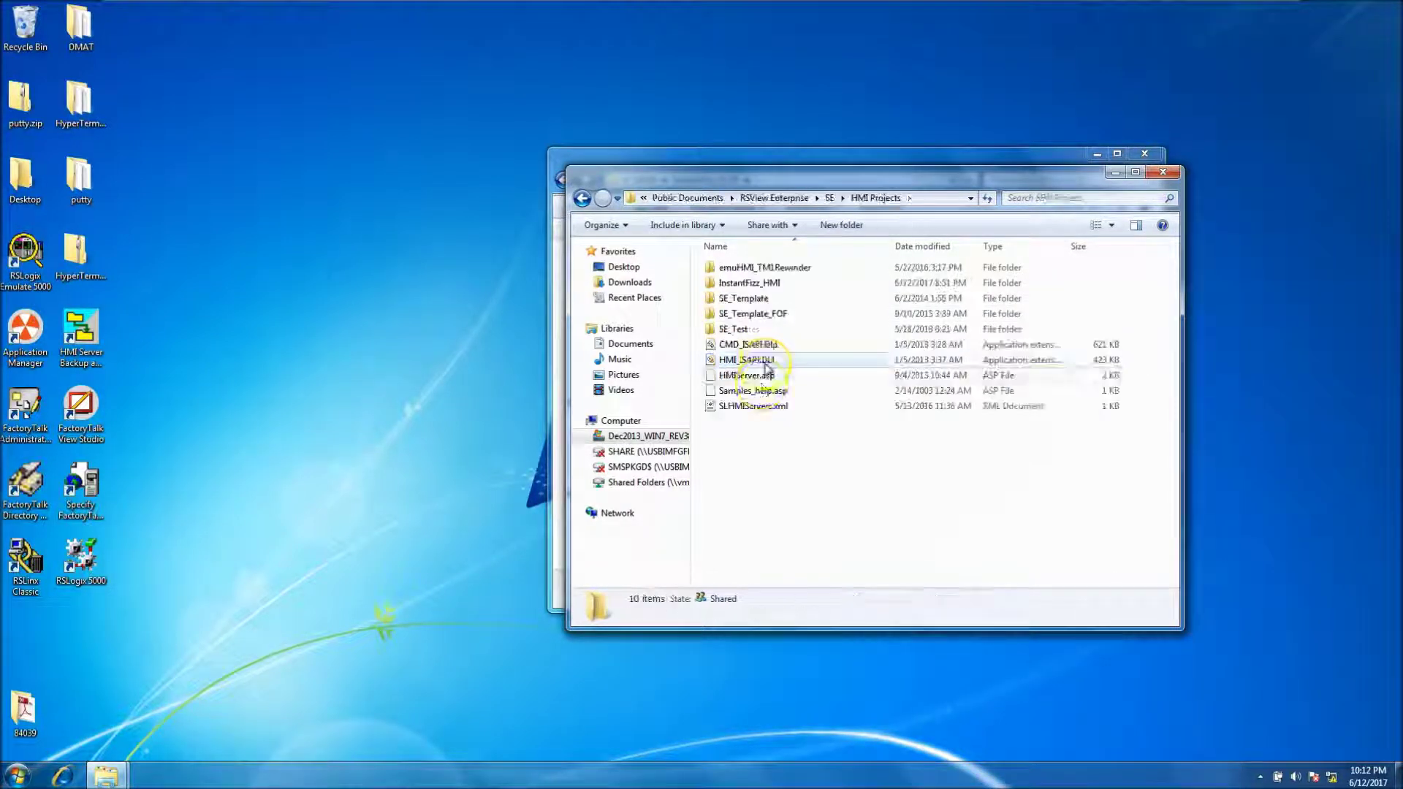
Step: Paste InstantFizz_HMI there, replacing all 12 conflicting items, then close the window
right_click(742, 462)
left_click(777, 564)
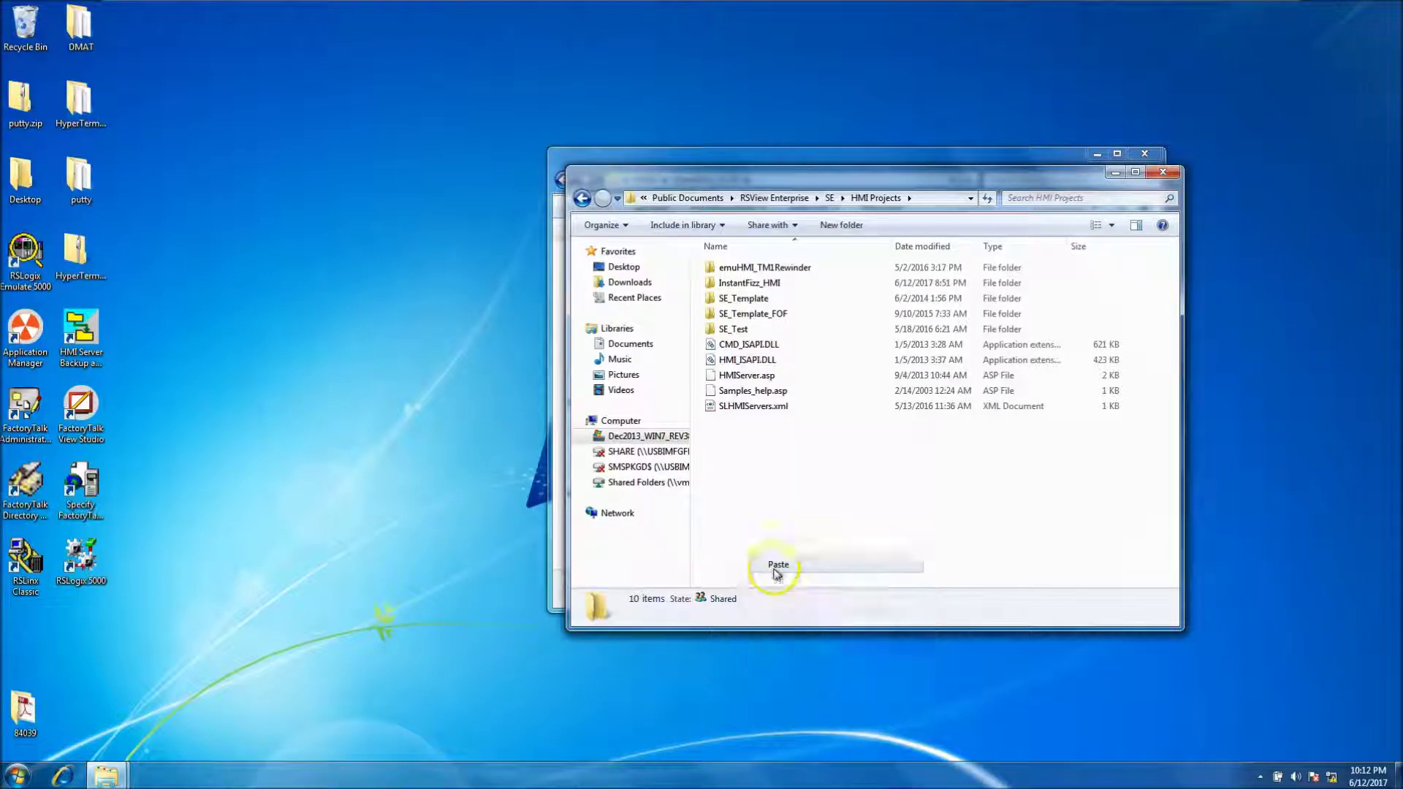
left_click(759, 533)
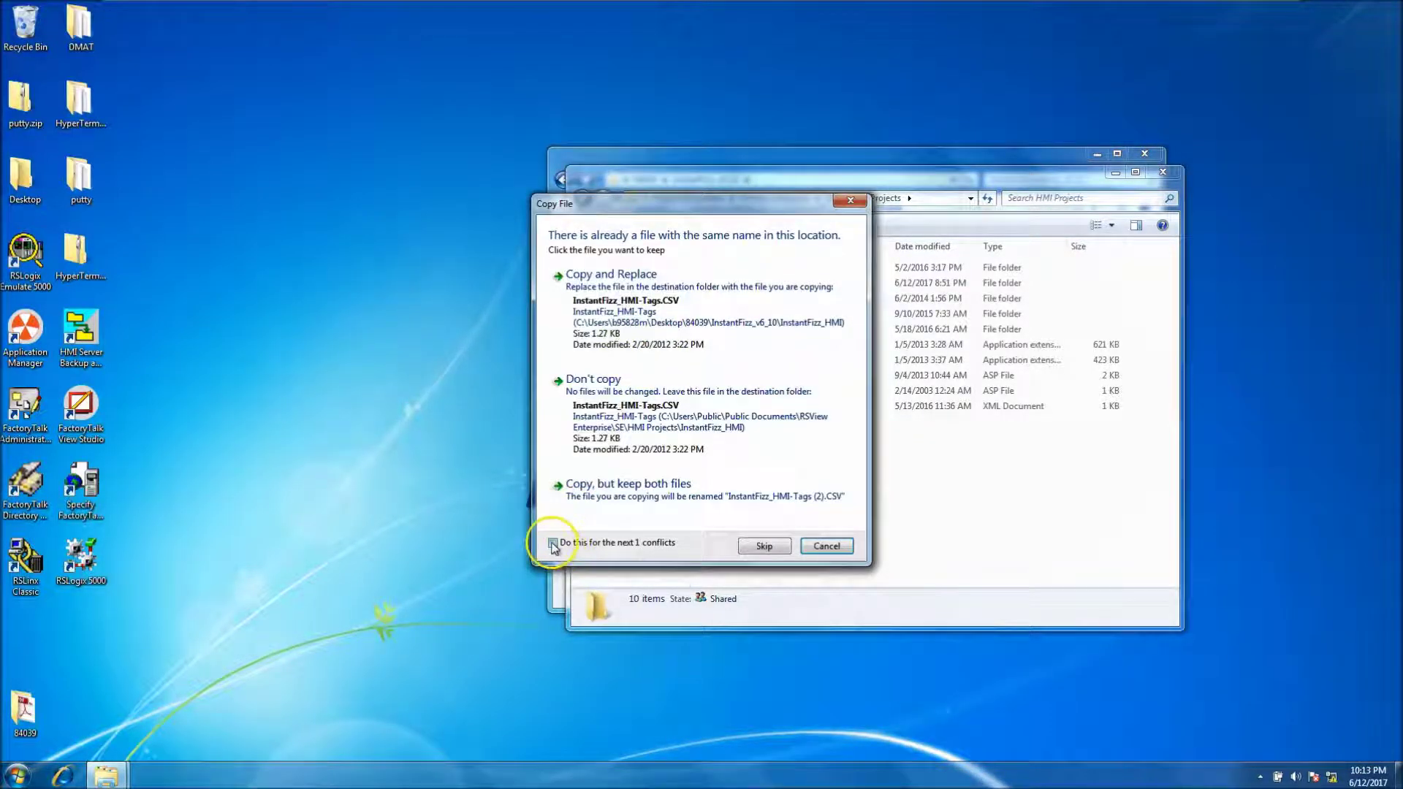
left_click(610, 333)
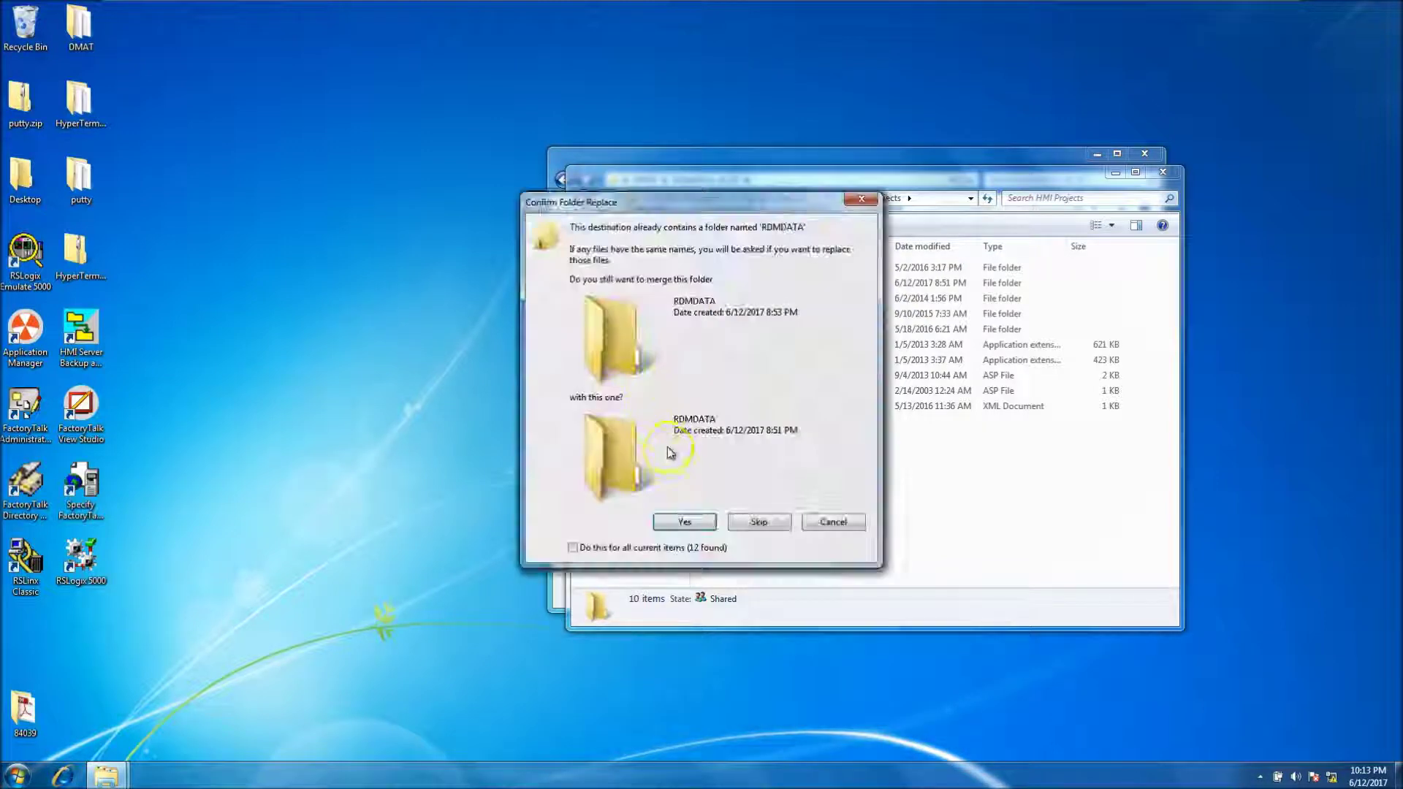
left_click(572, 547)
left_click(679, 523)
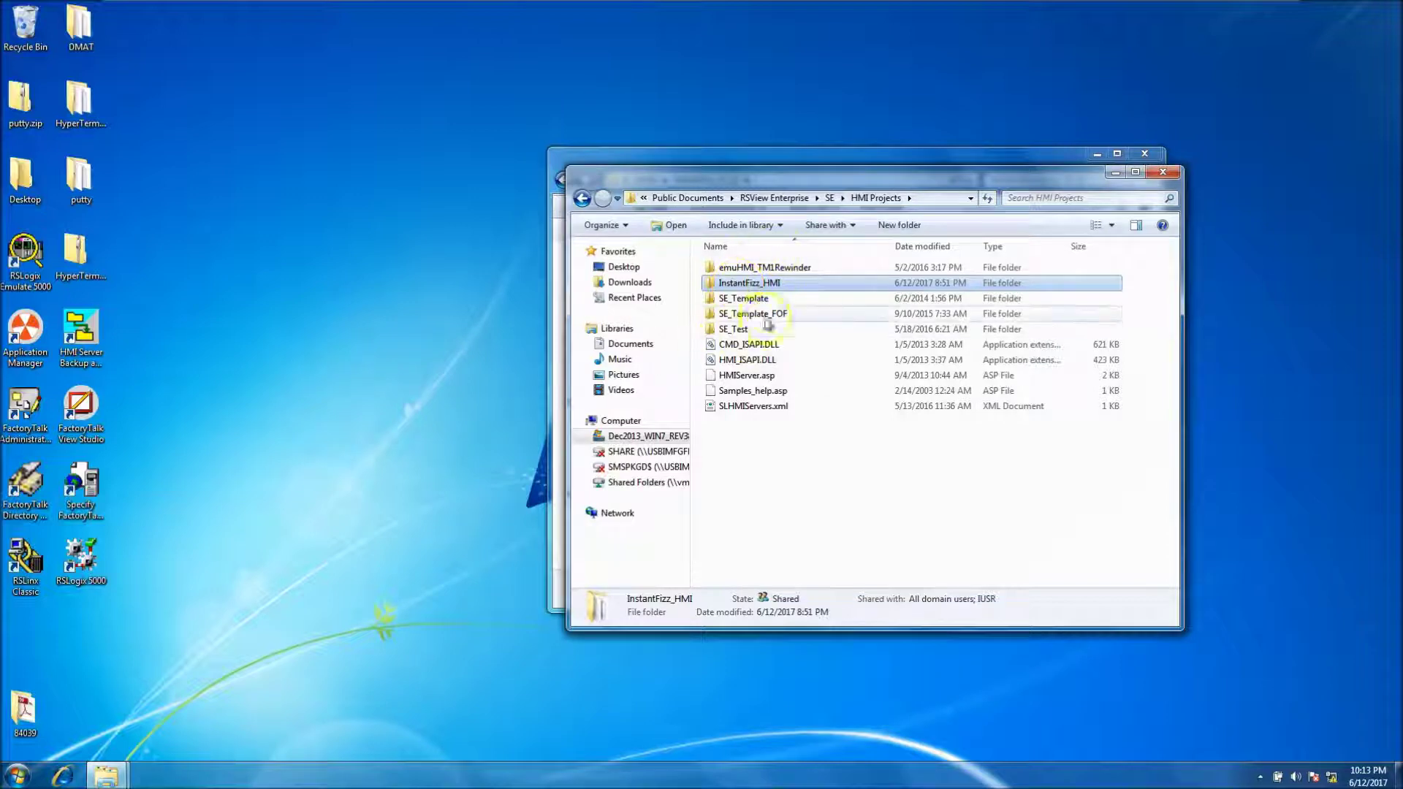
left_click(1162, 173)
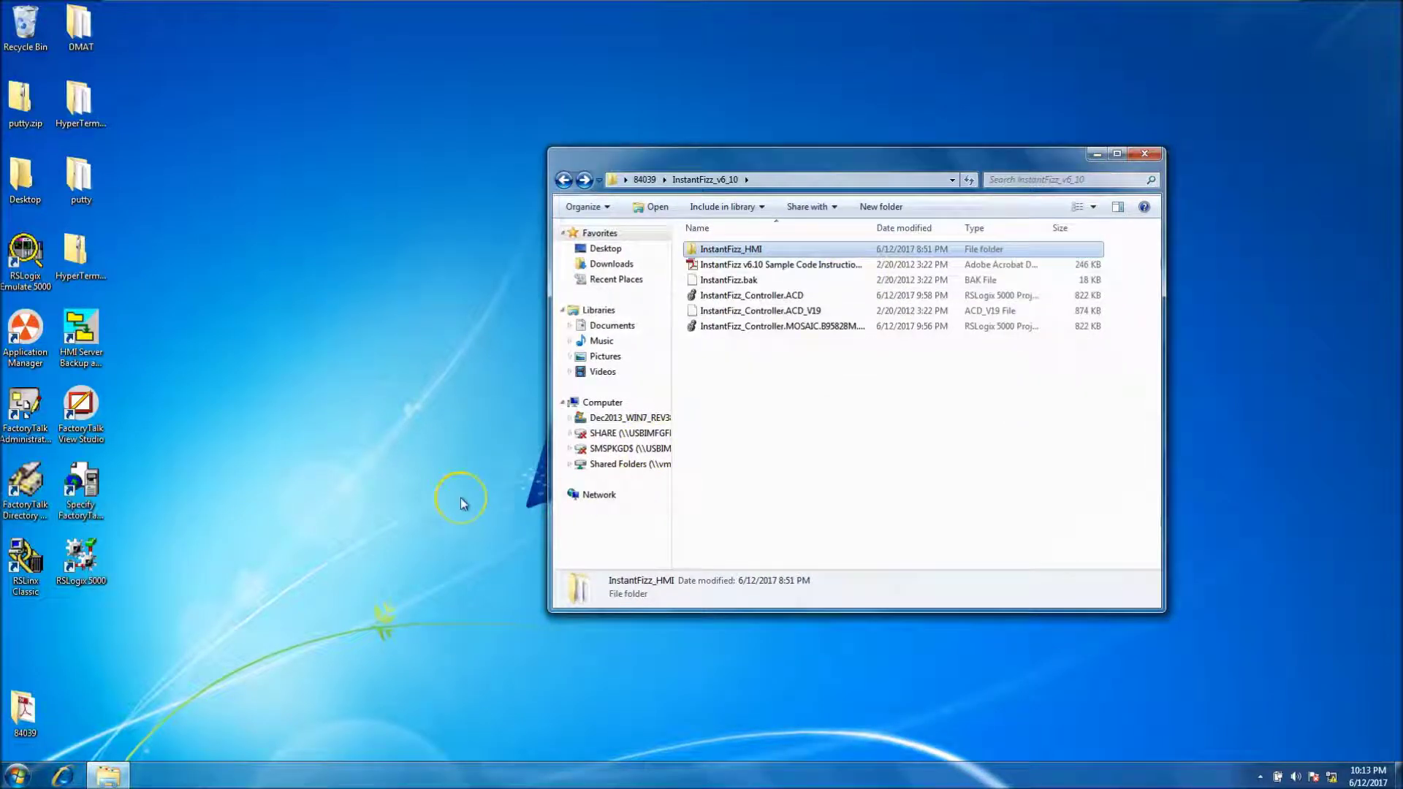
Step: Open InstantFizz as a Site Edition Network Distributed application, accepting conversion to version 7.0
double_click(74, 417)
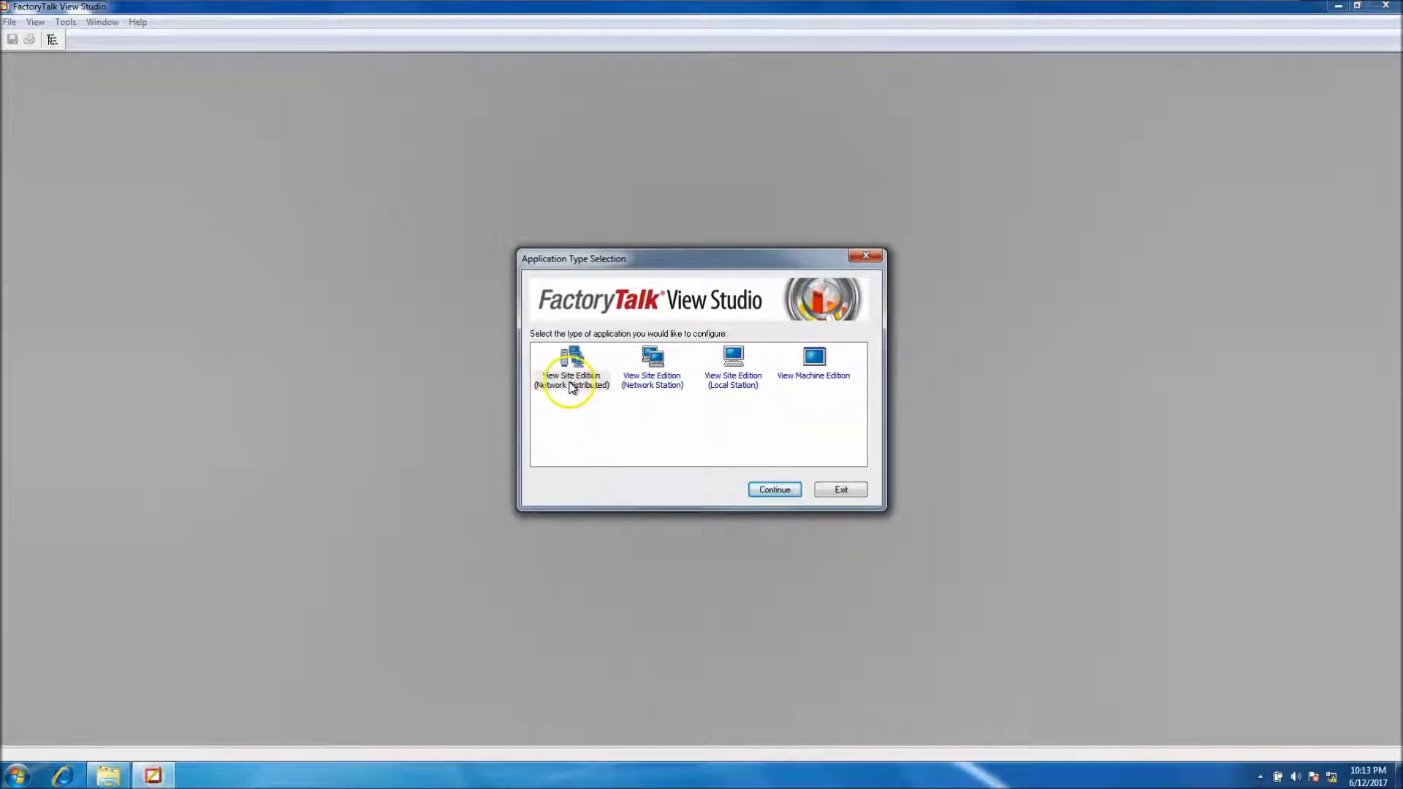
left_click(788, 492)
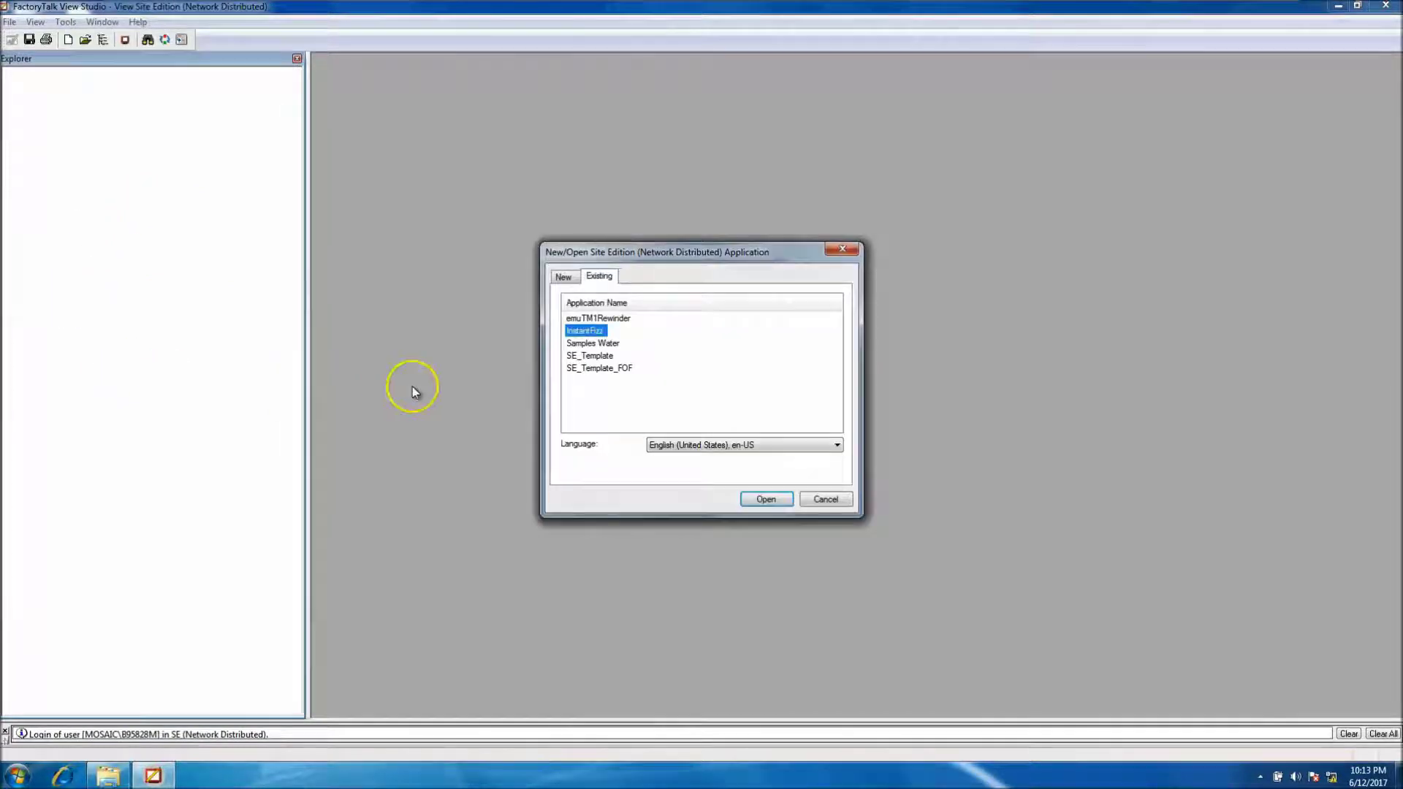
left_click(792, 500)
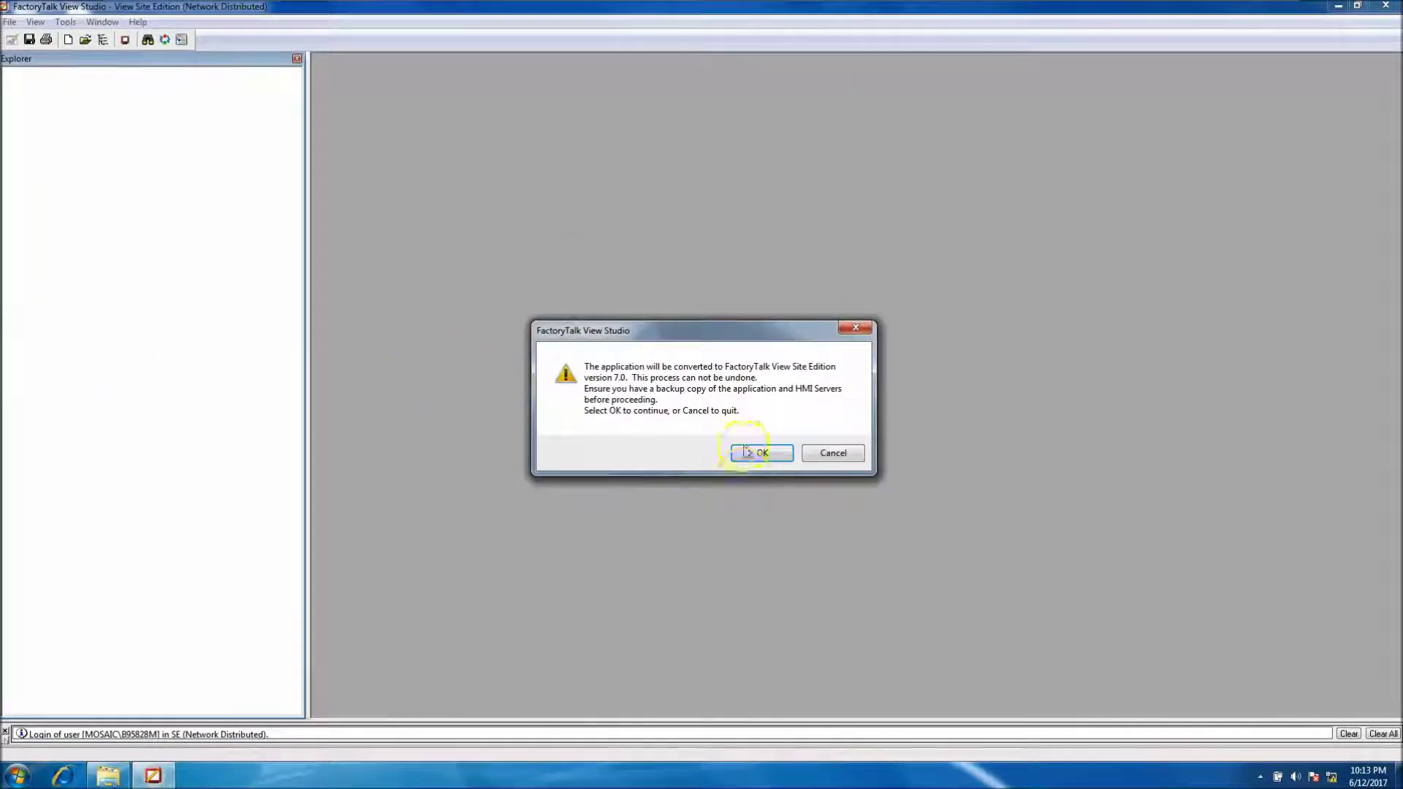
left_click(756, 453)
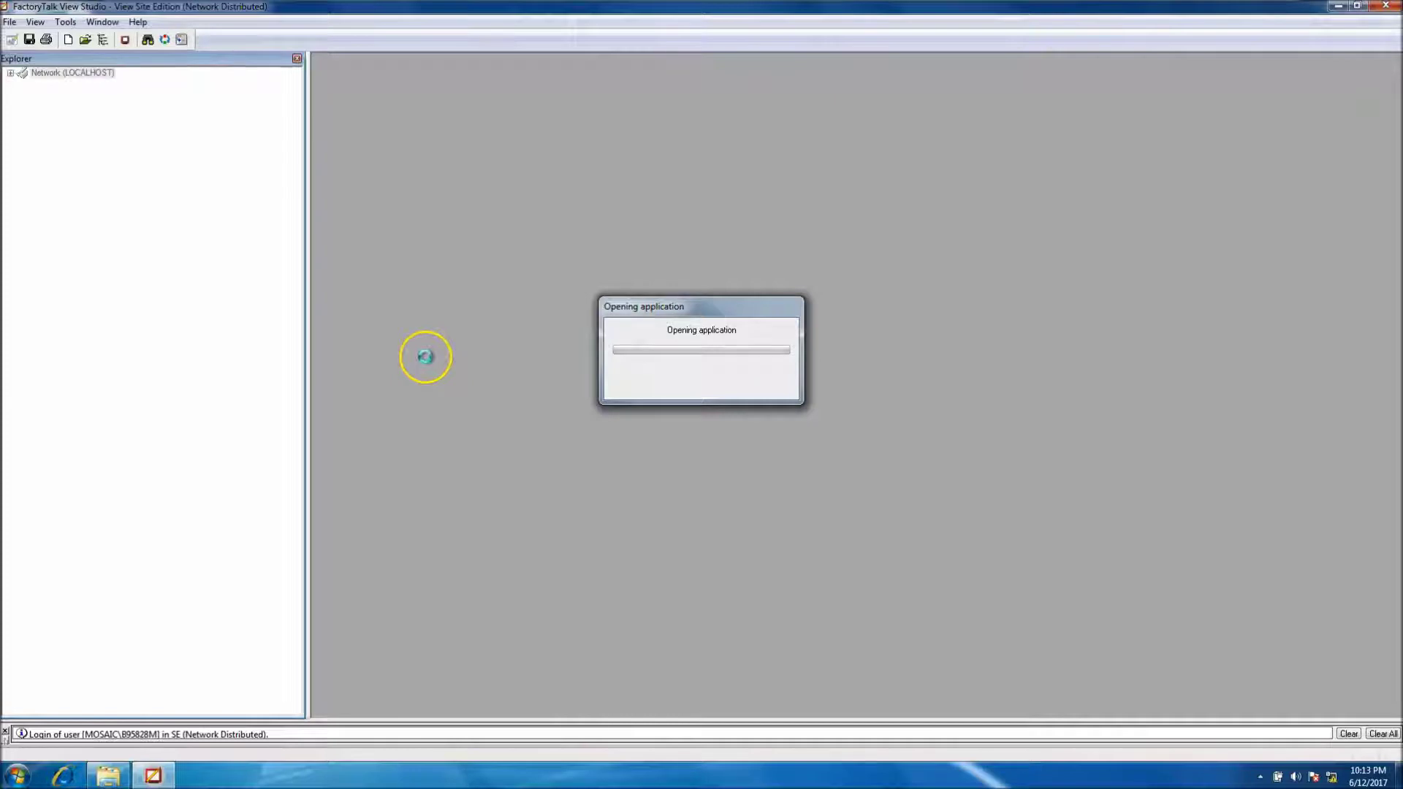
left_click(757, 437)
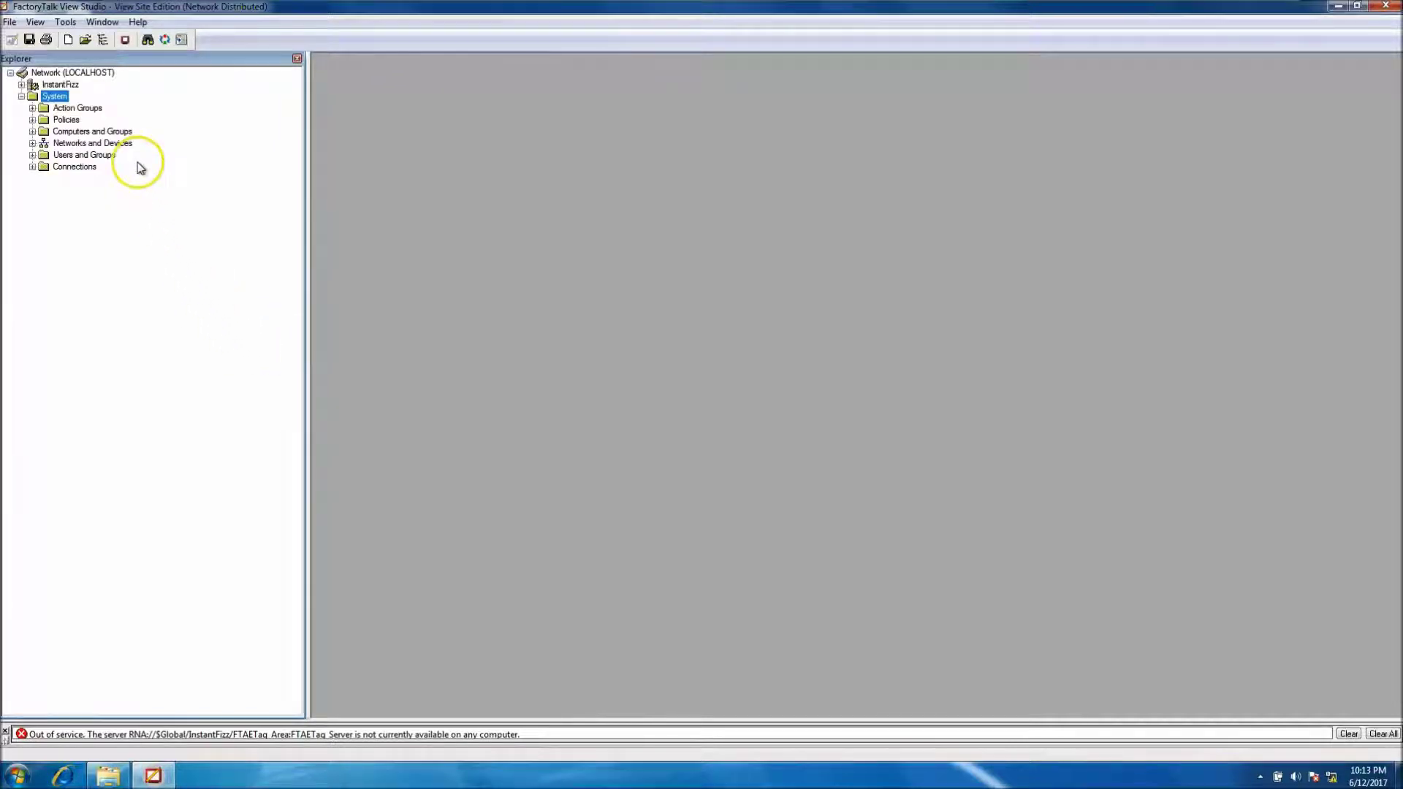
left_click(21, 86)
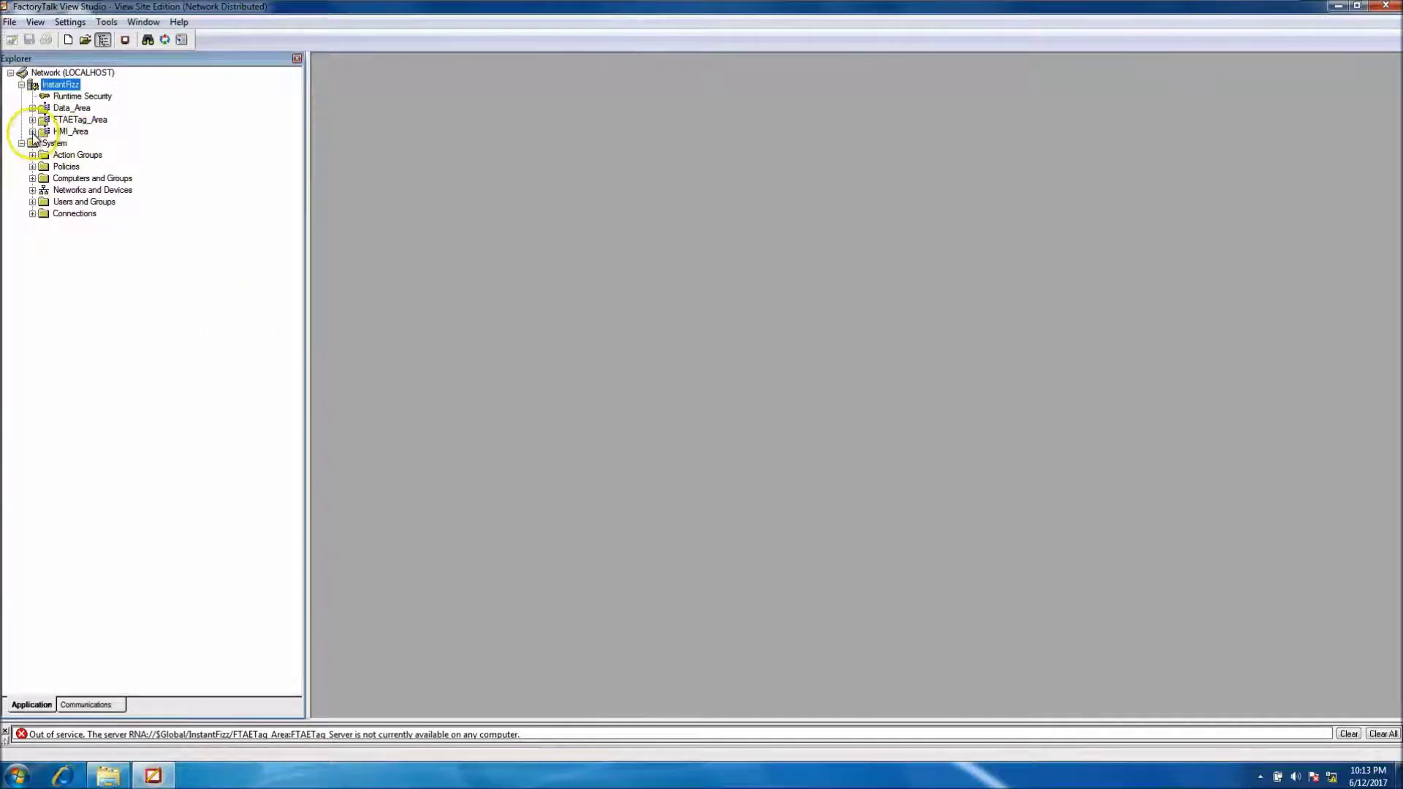
Step: Expand HMI_Area and open the InstantFizz_HMI server properties
left_click(32, 131)
right_click(73, 143)
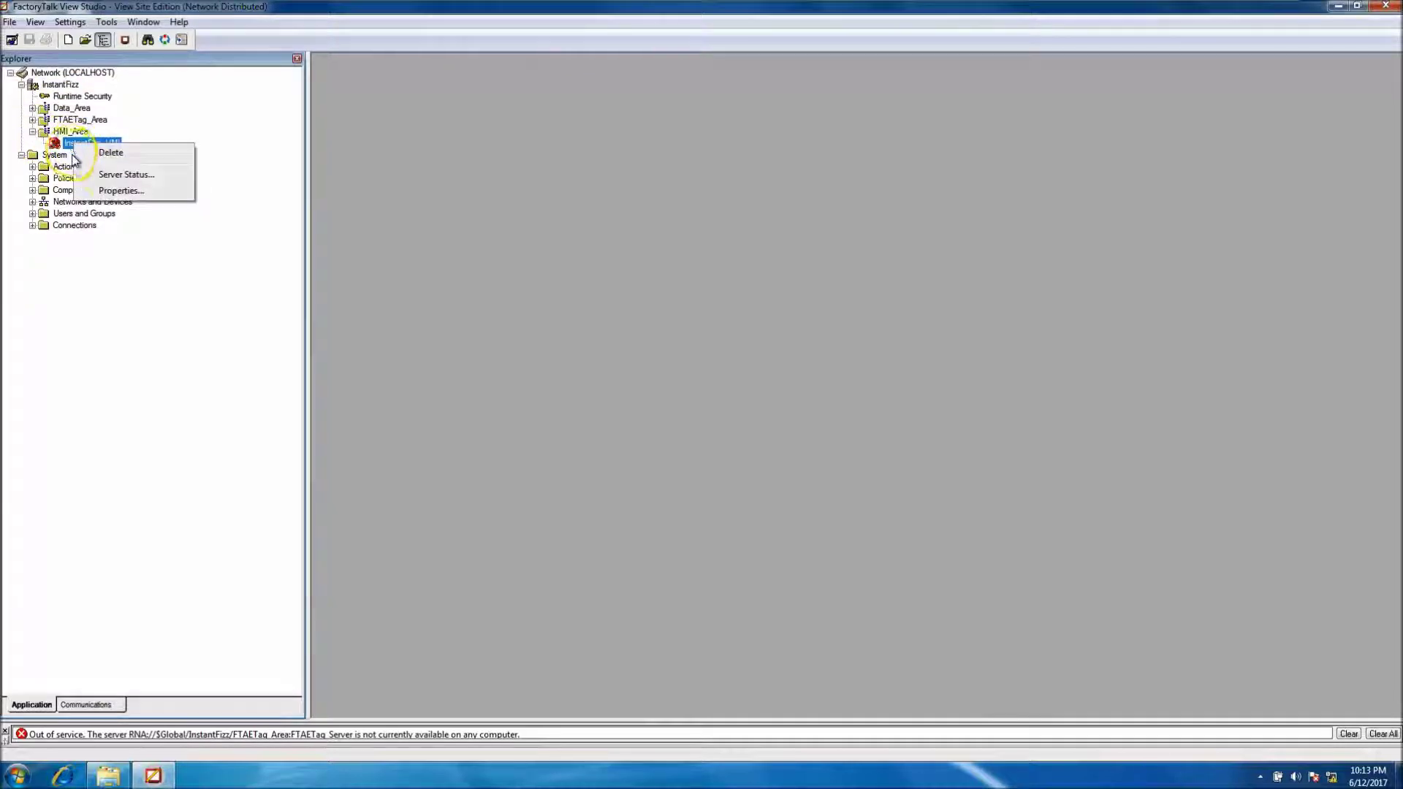
left_click(235, 134)
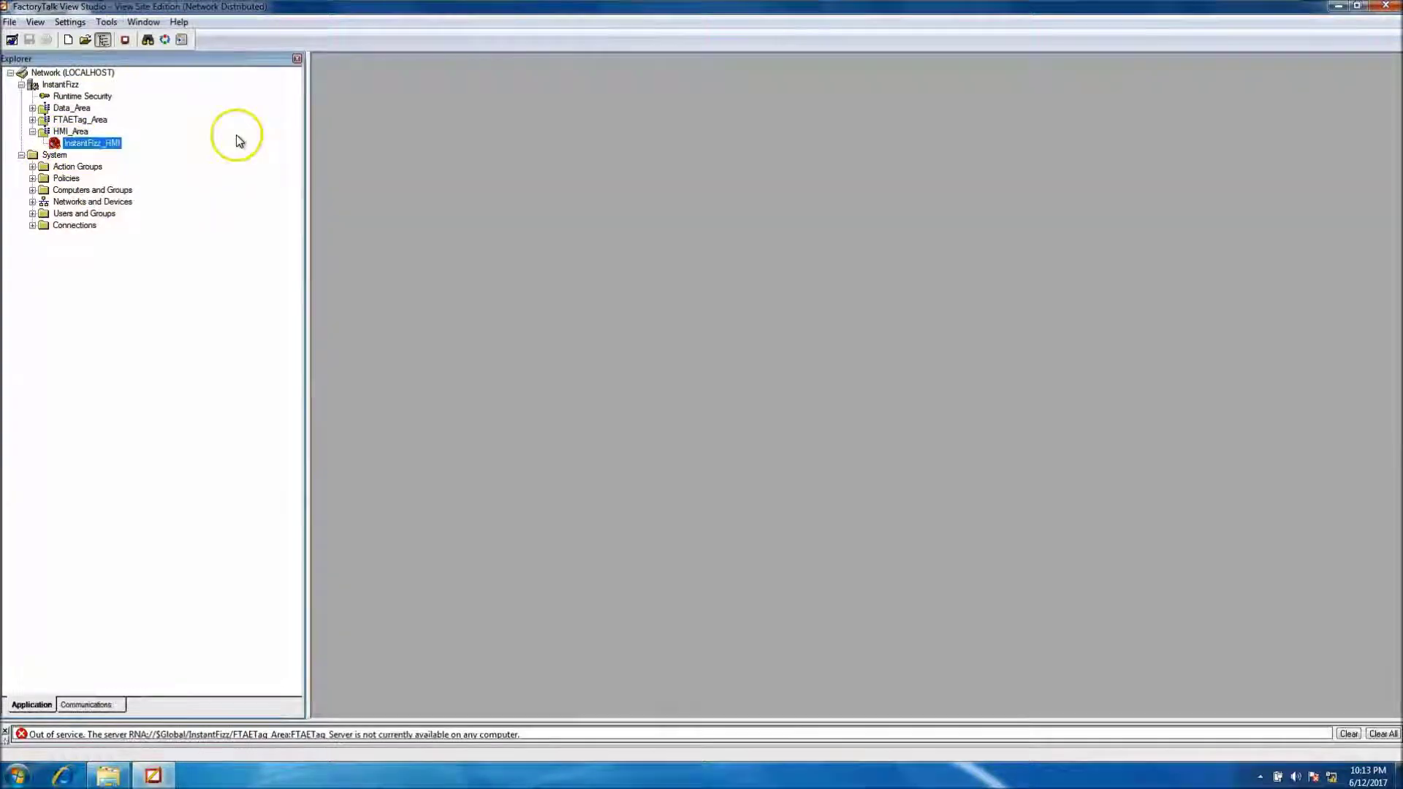
left_click(58, 133)
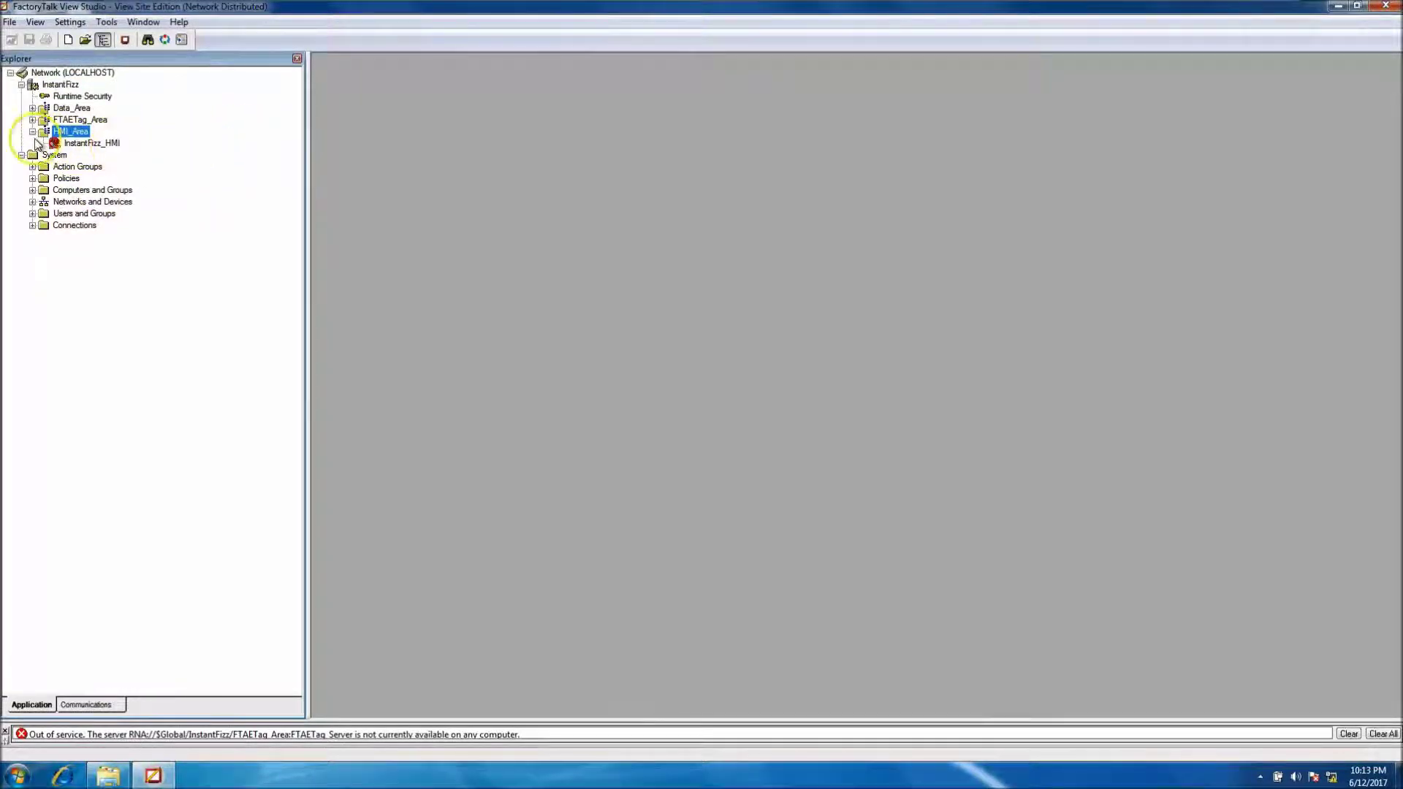
left_click(73, 146)
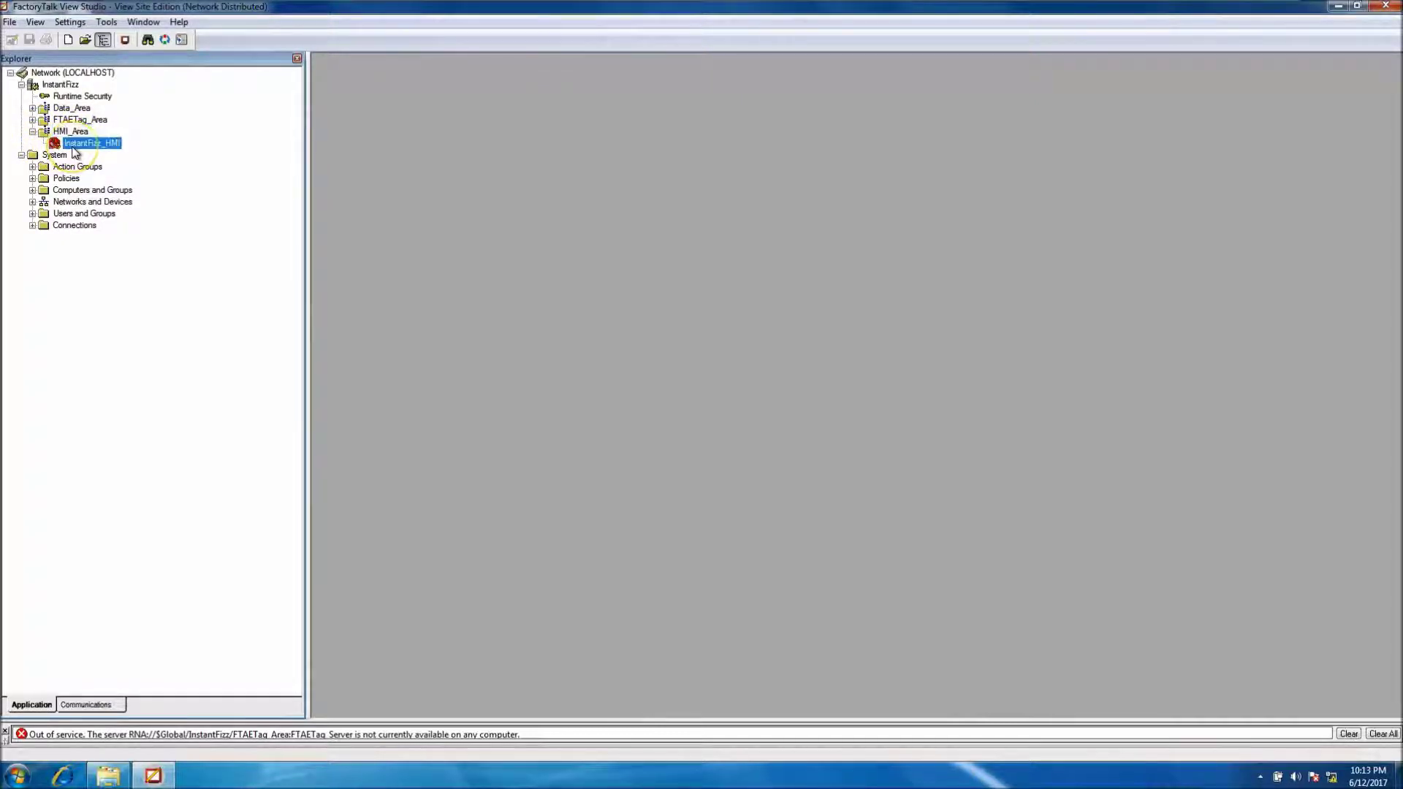
right_click(74, 152)
left_click(105, 195)
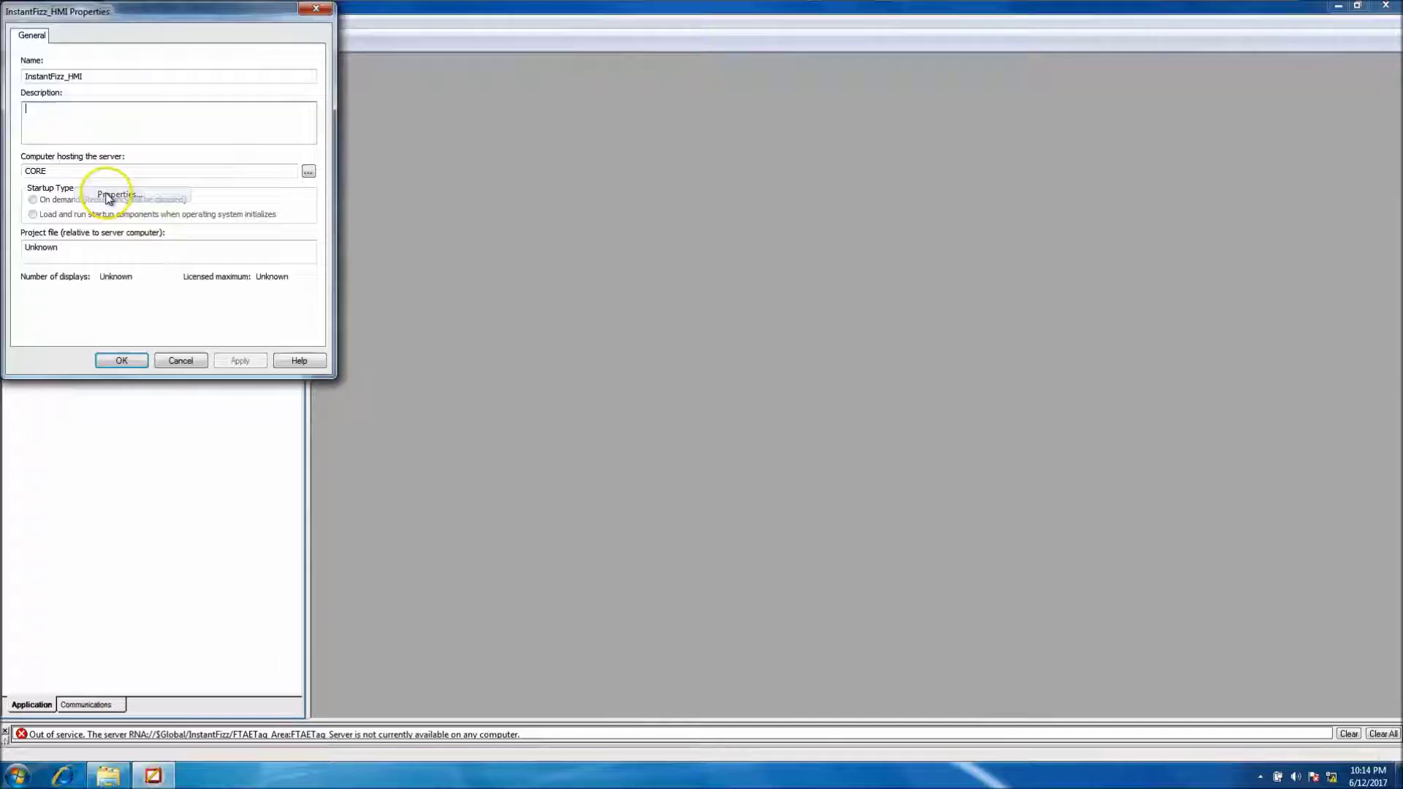
Step: Change the InstantFizz_HMI host computer from CORE to USBI777ICW161 and apply it
left_click_drag(69, 172, 25, 172)
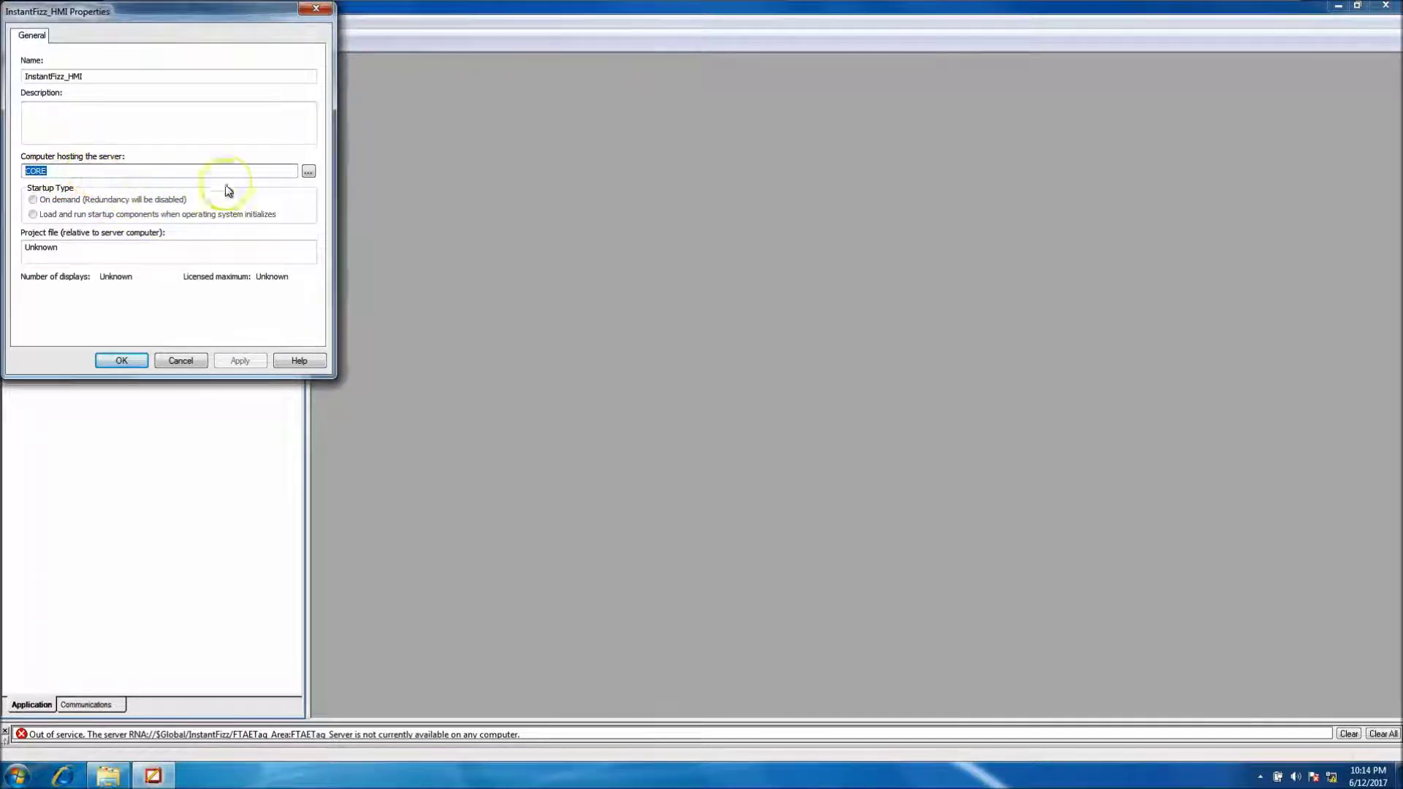
left_click(309, 171)
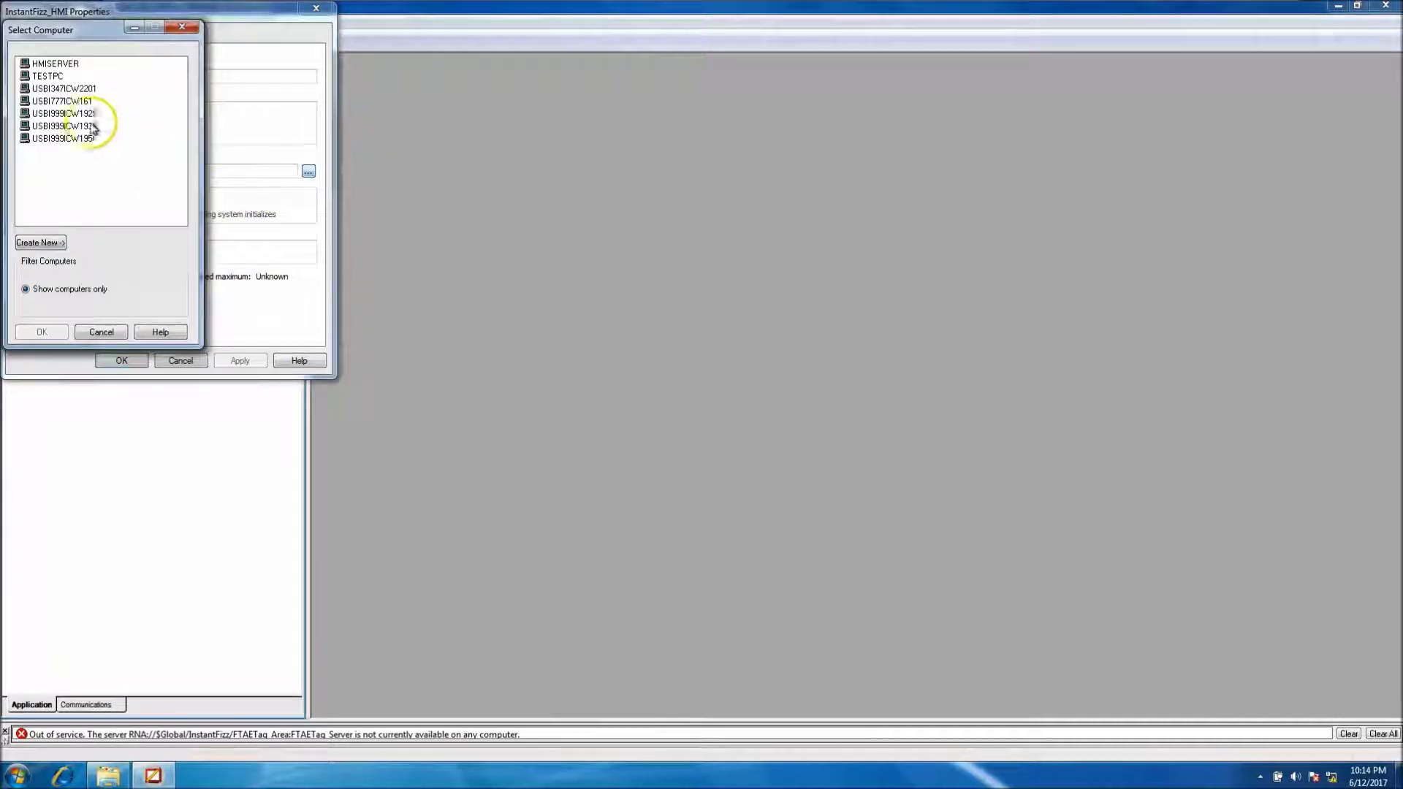
mouse_move(369, 3)
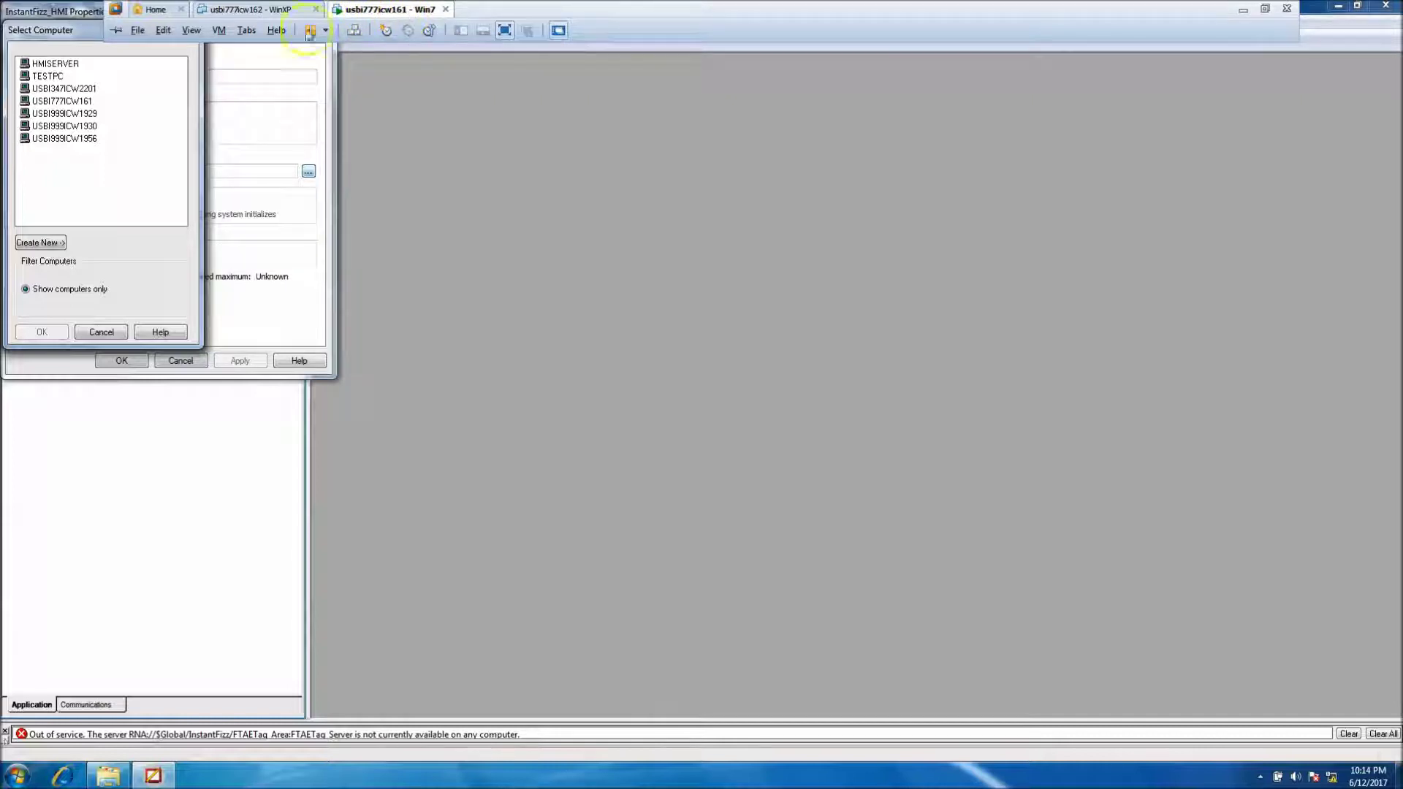
left_click(69, 101)
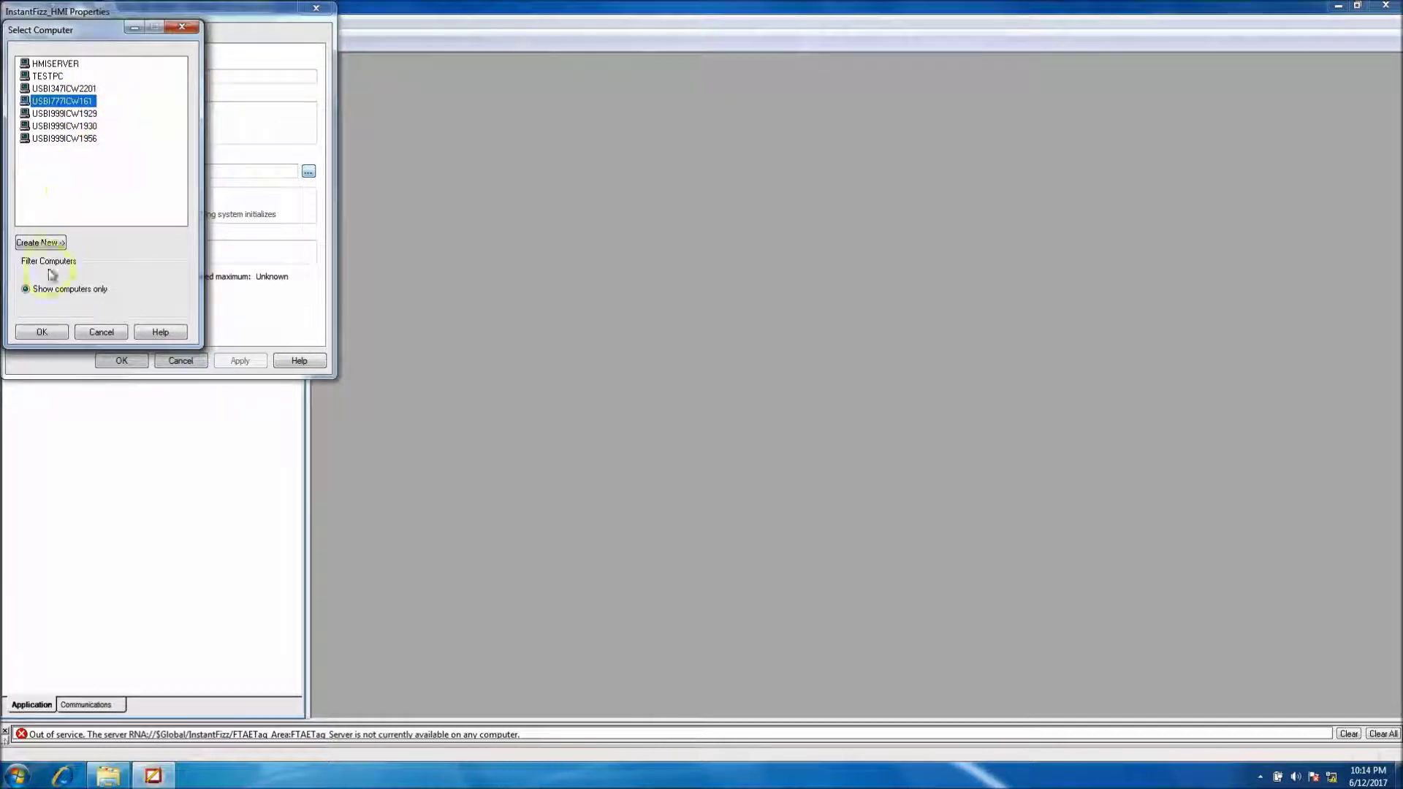
left_click(38, 331)
left_click(240, 361)
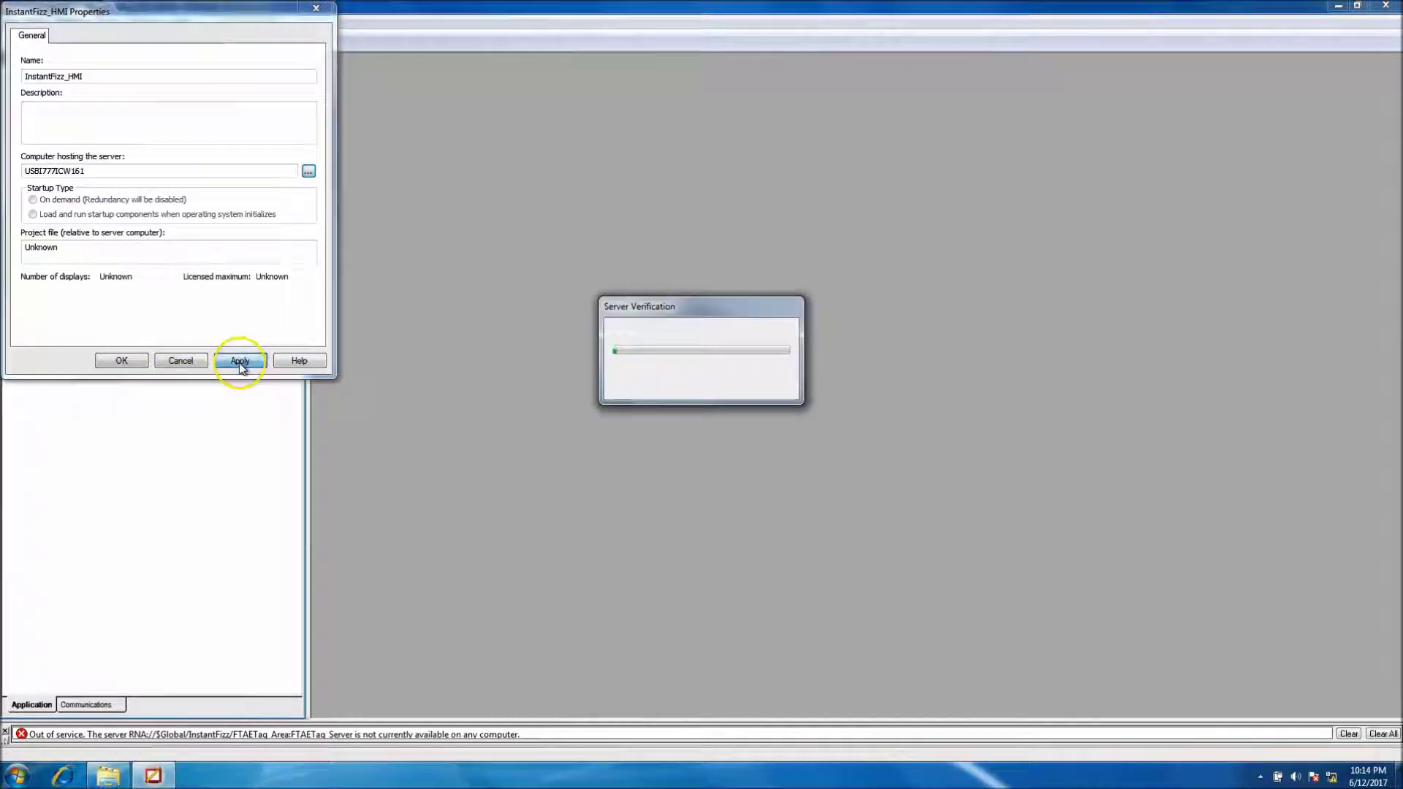
left_click(121, 360)
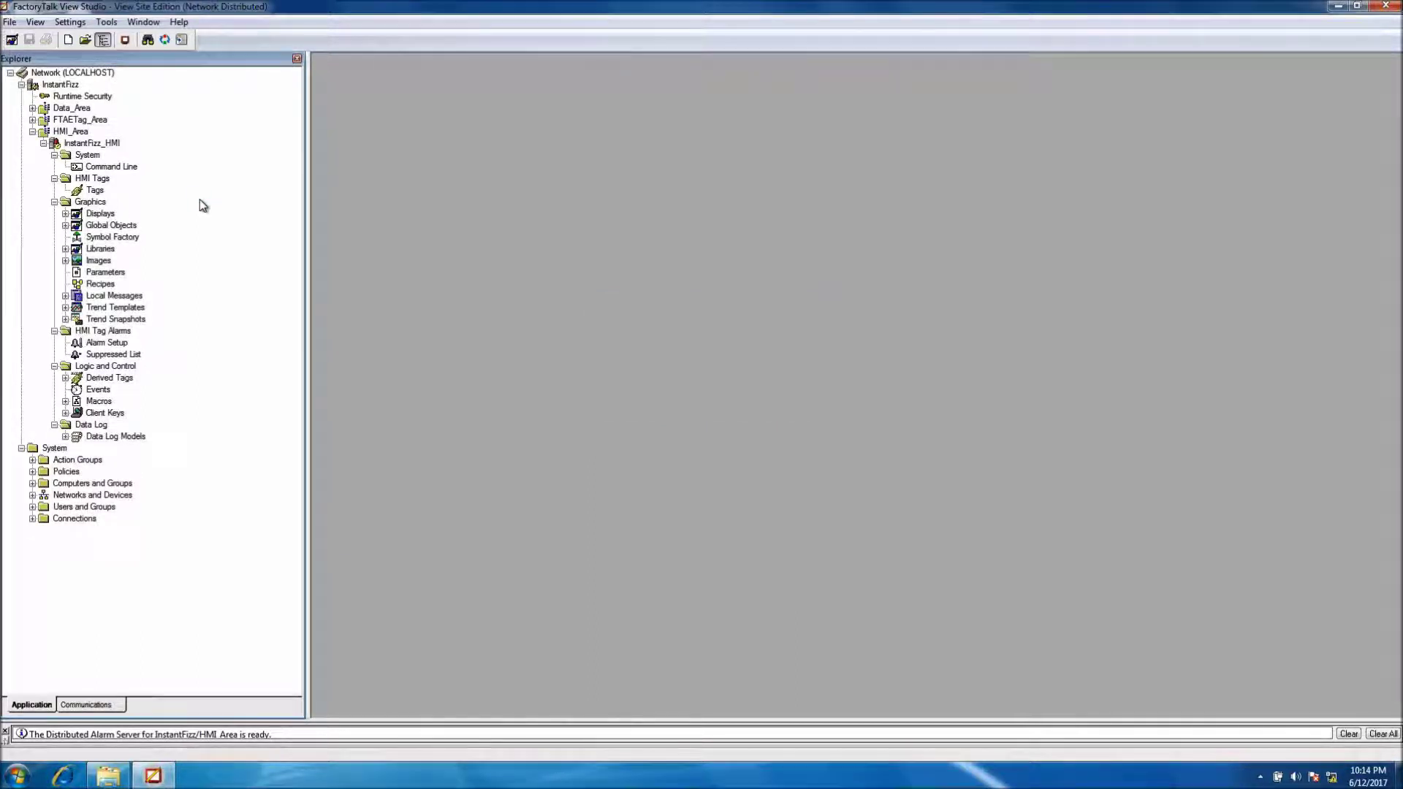
left_click(32, 120)
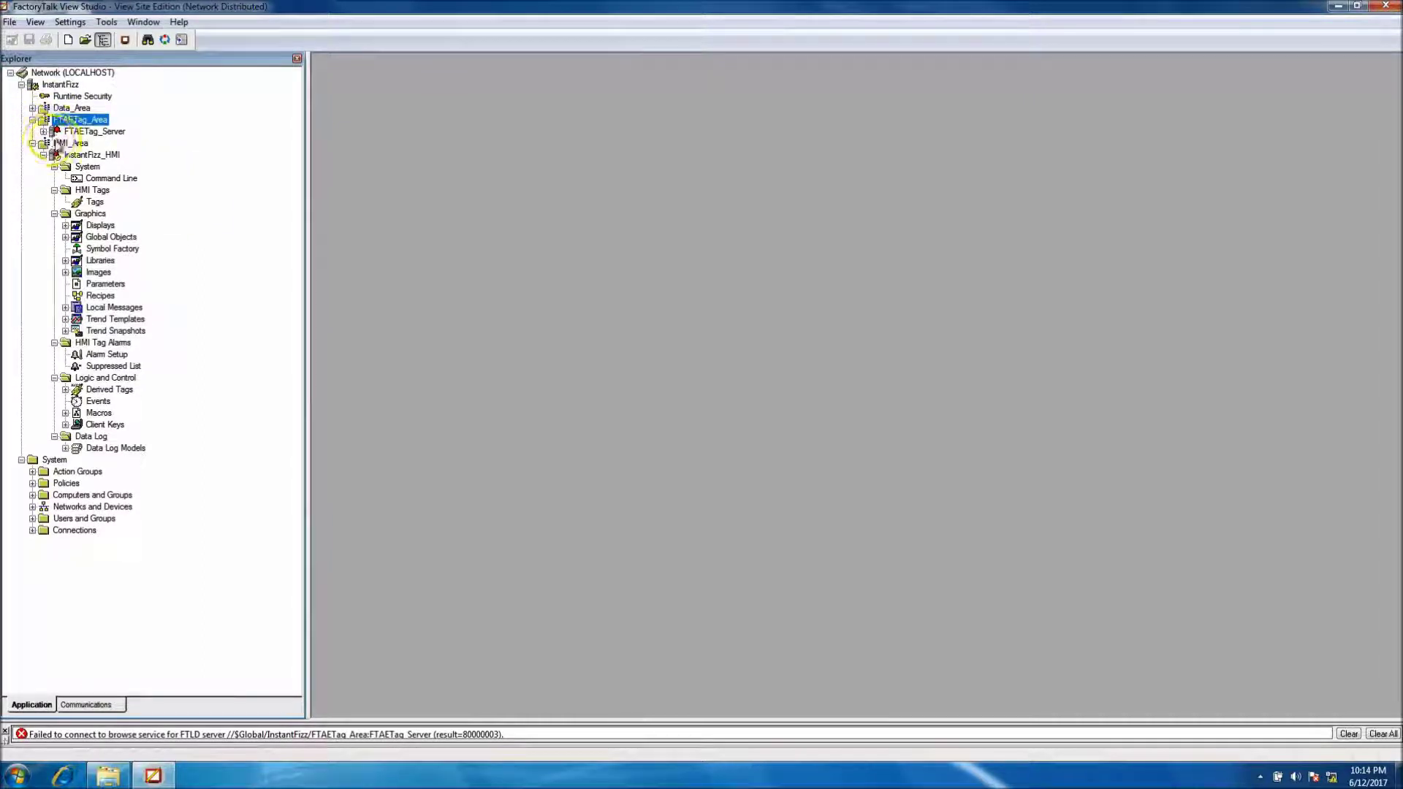
Step: Set the FTAETag_Server alarm server host computer to USBI777ICW161
right_click(91, 133)
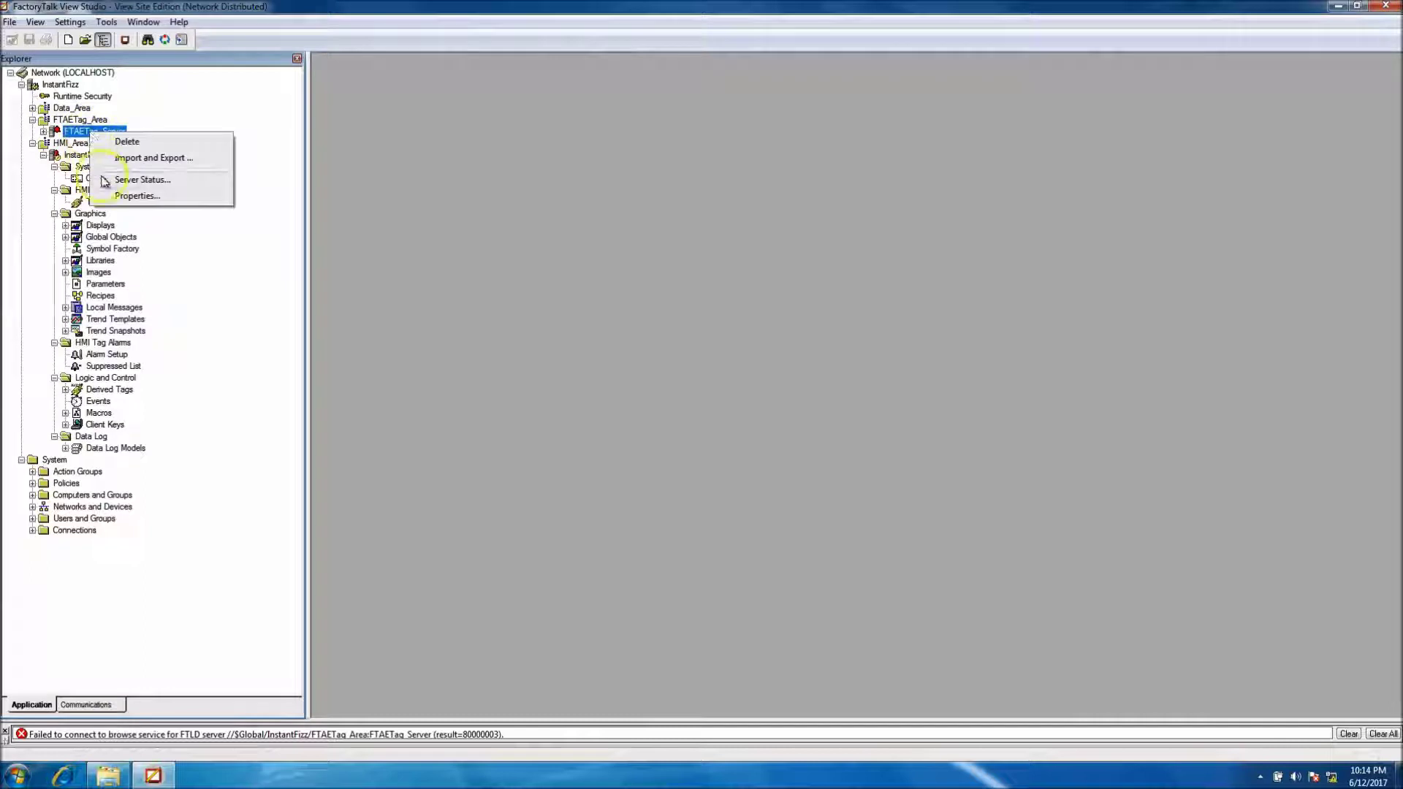
left_click(139, 202)
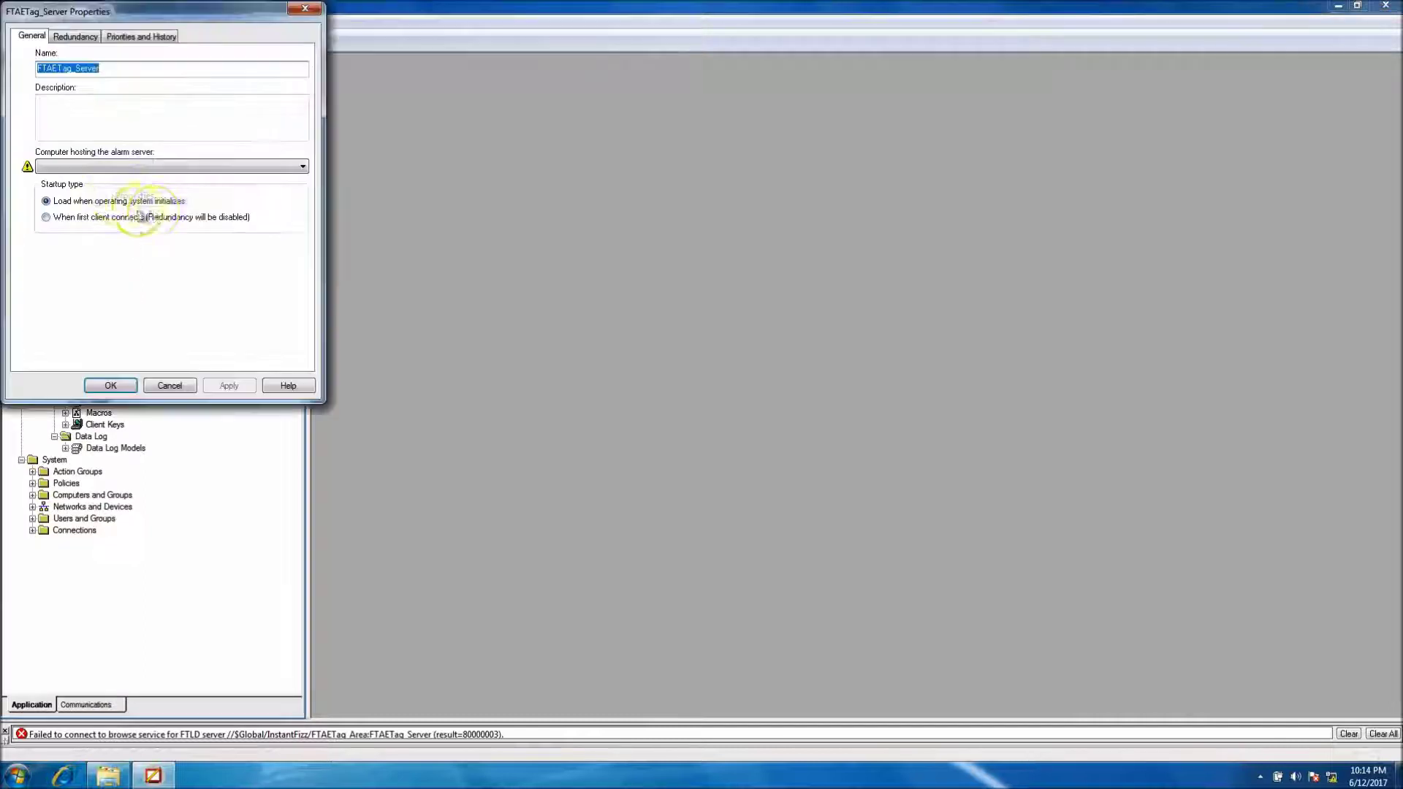
left_click(289, 166)
left_click(261, 208)
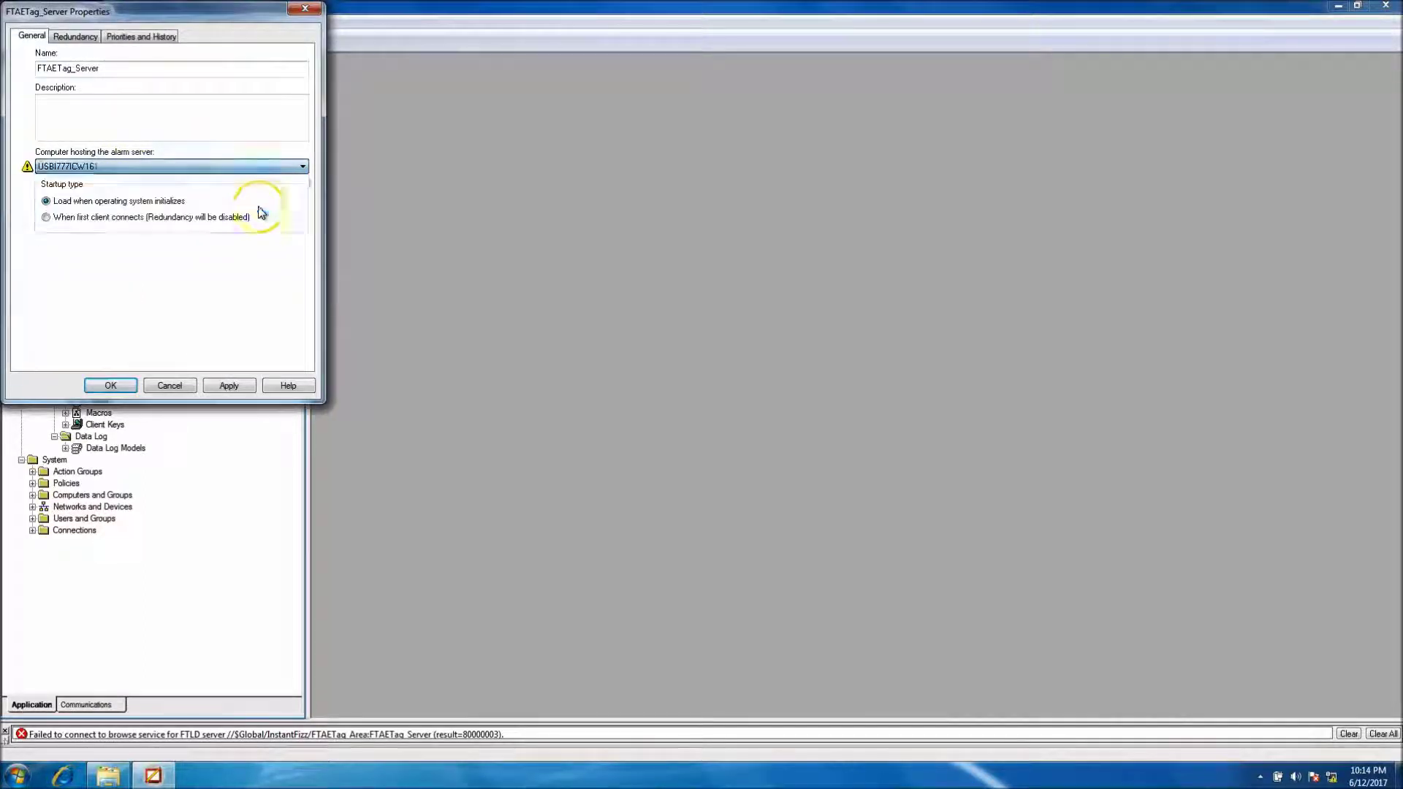
left_click(229, 385)
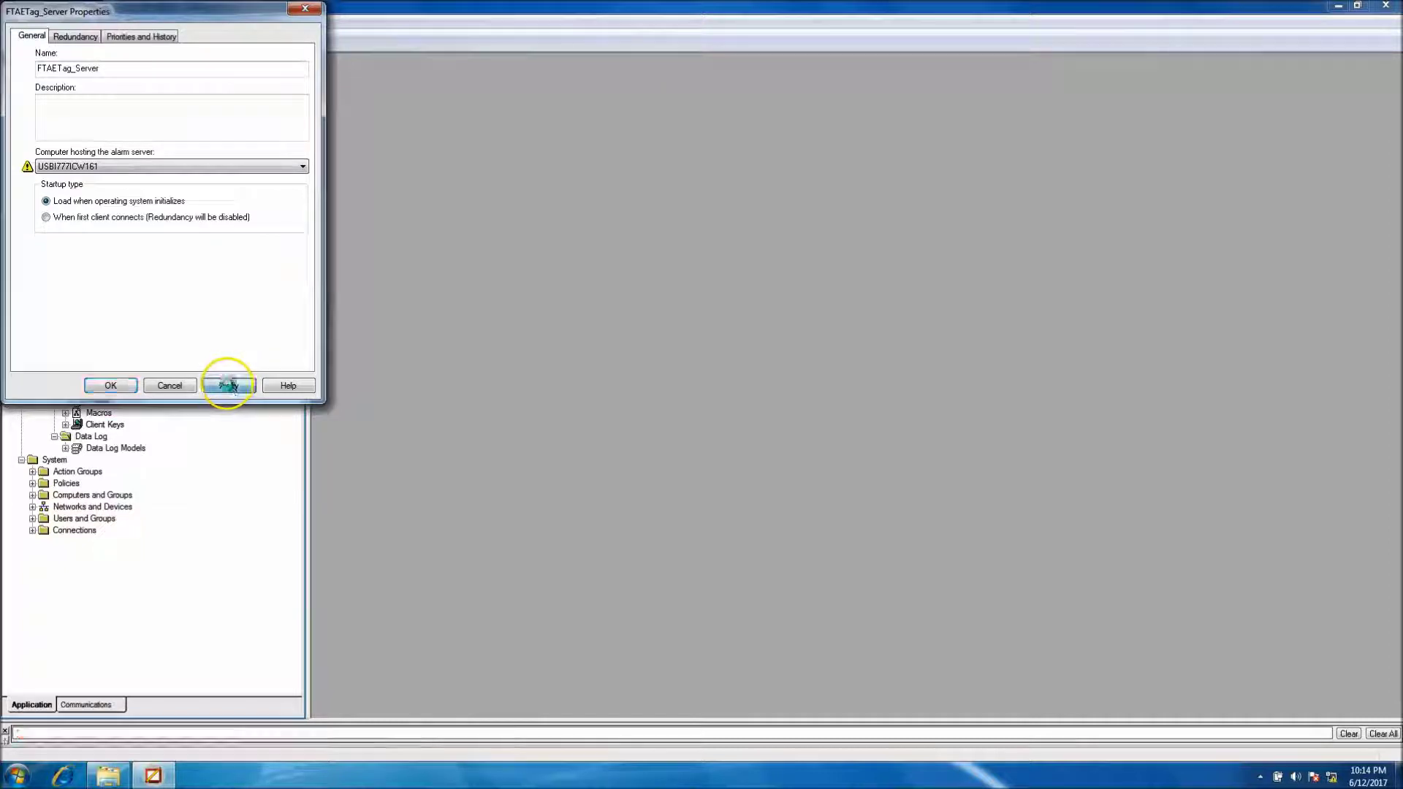
left_click(111, 386)
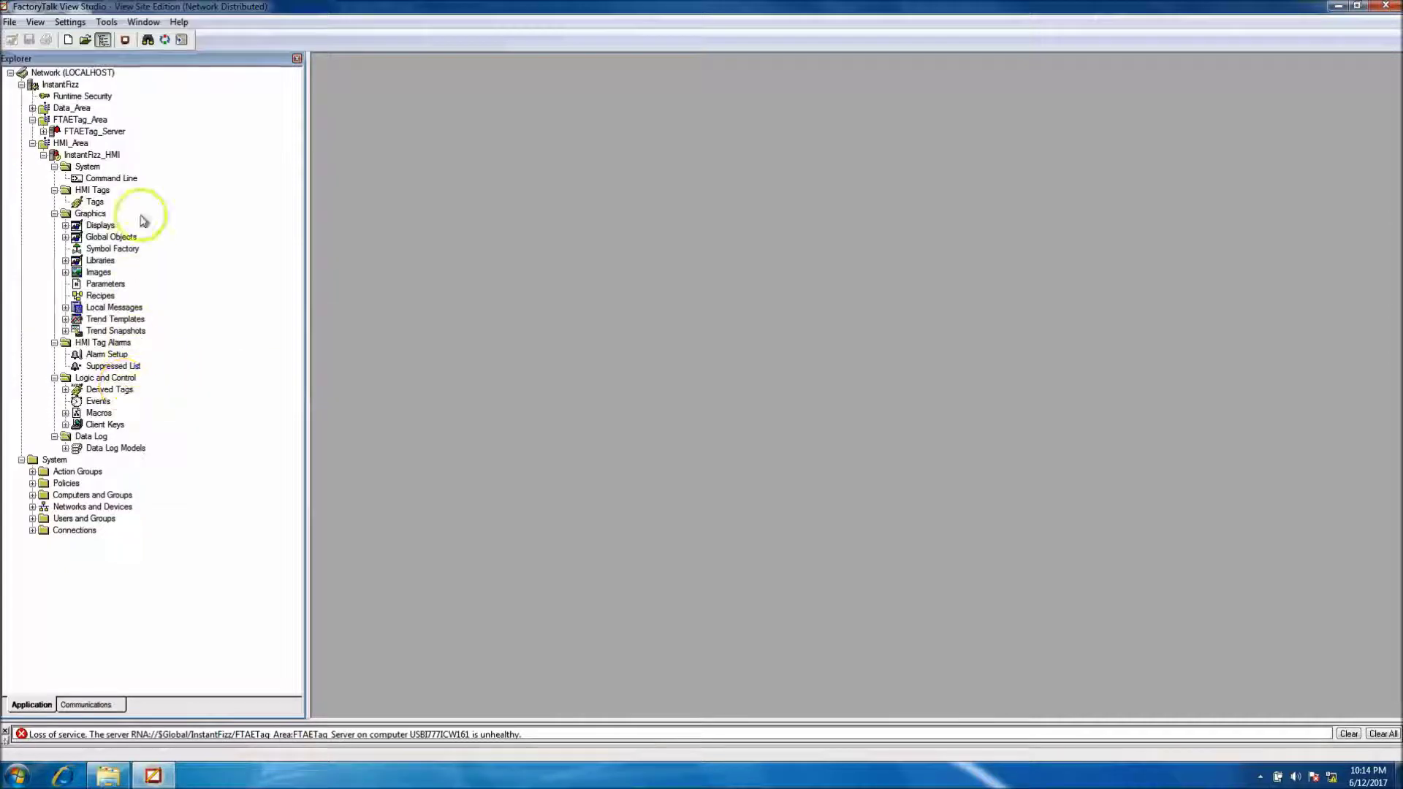
Step: Expand Data_Area and open the RSLinx Enterprise server properties
left_click(32, 108)
left_click(73, 108)
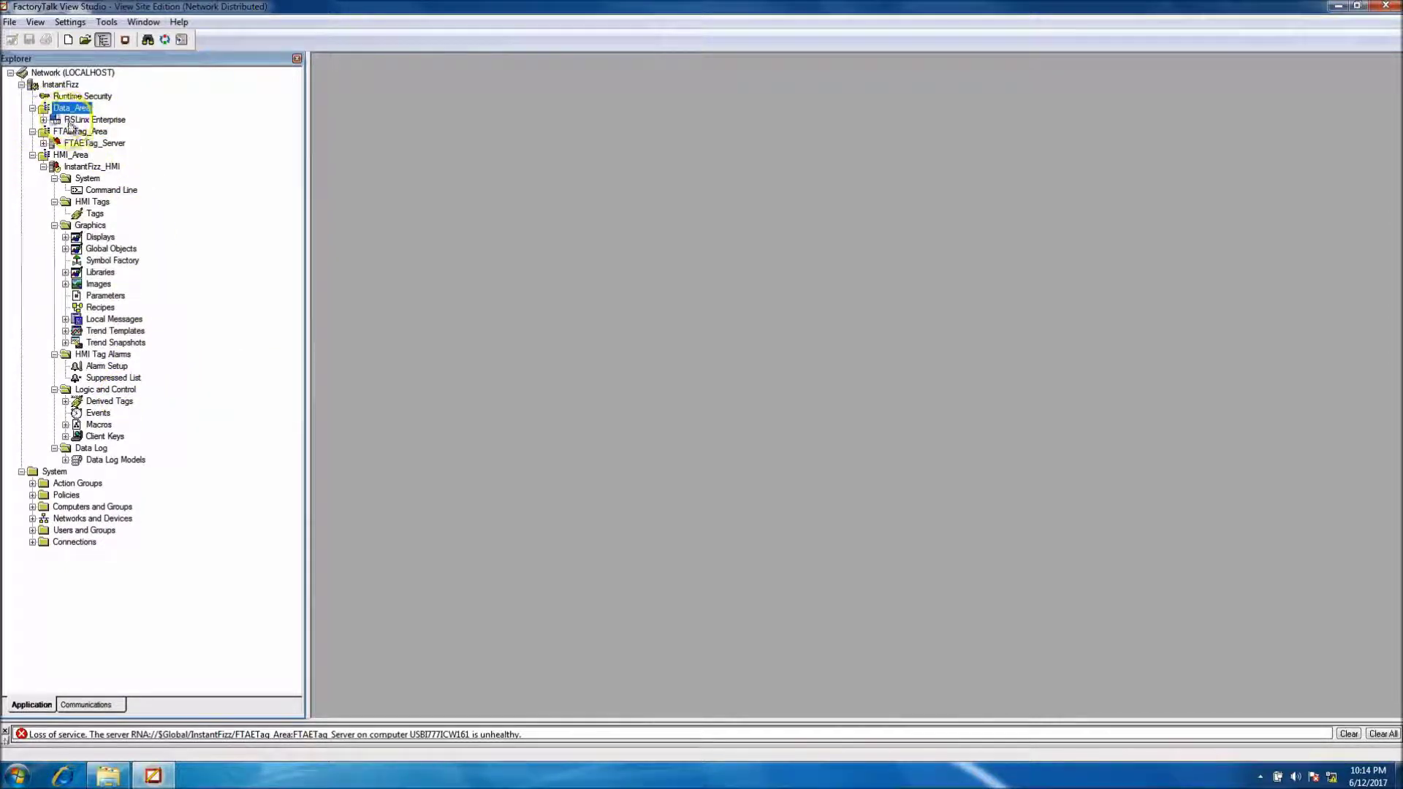
left_click(82, 121)
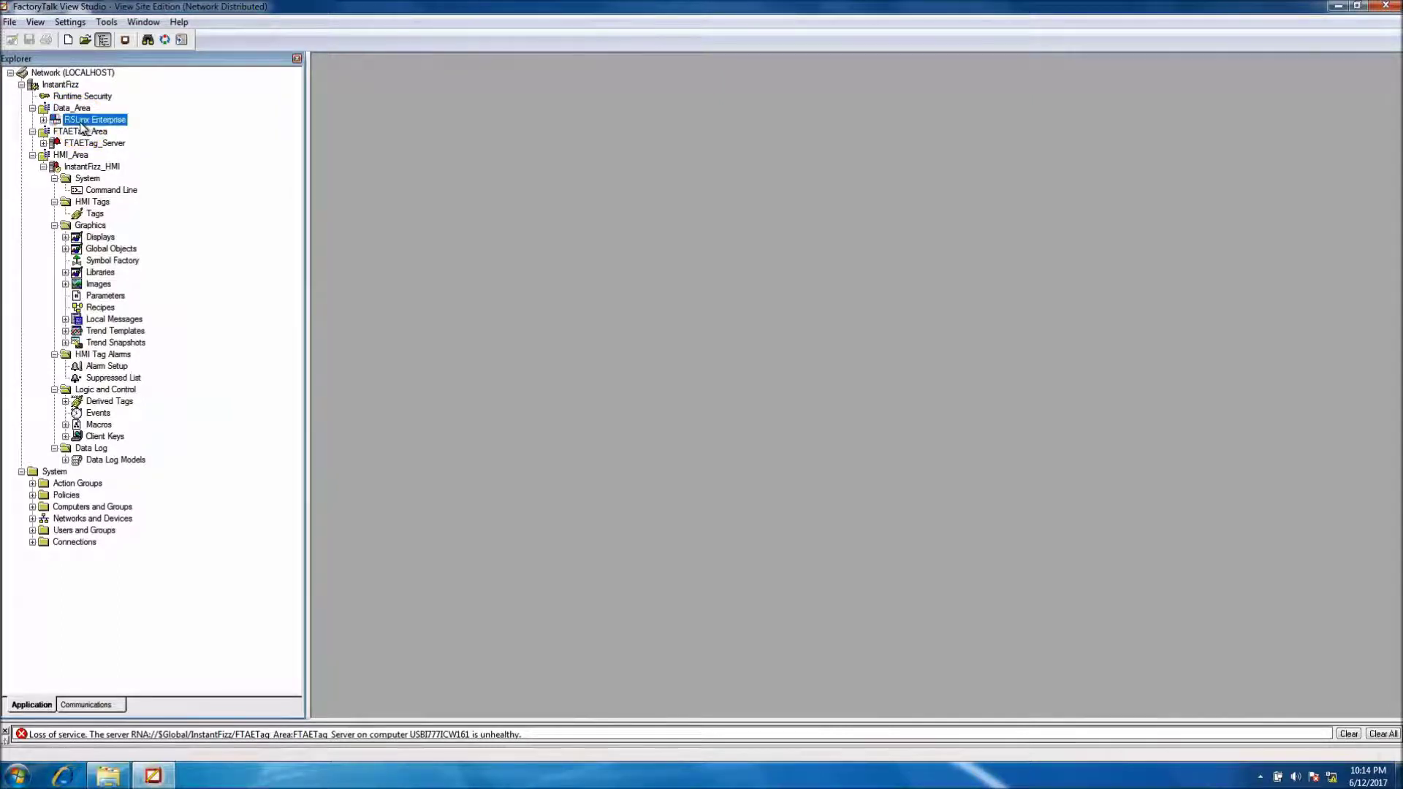
right_click(82, 125)
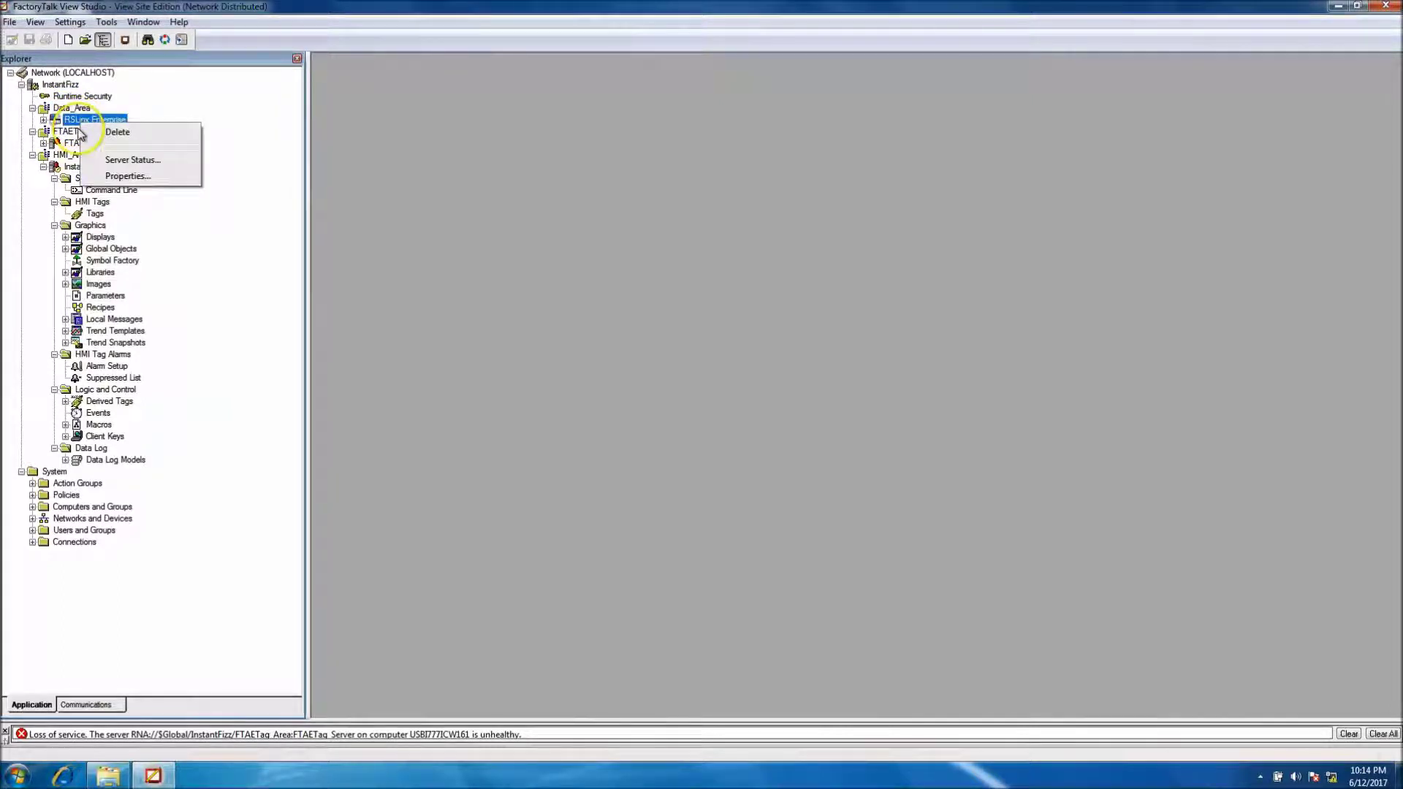
left_click(107, 177)
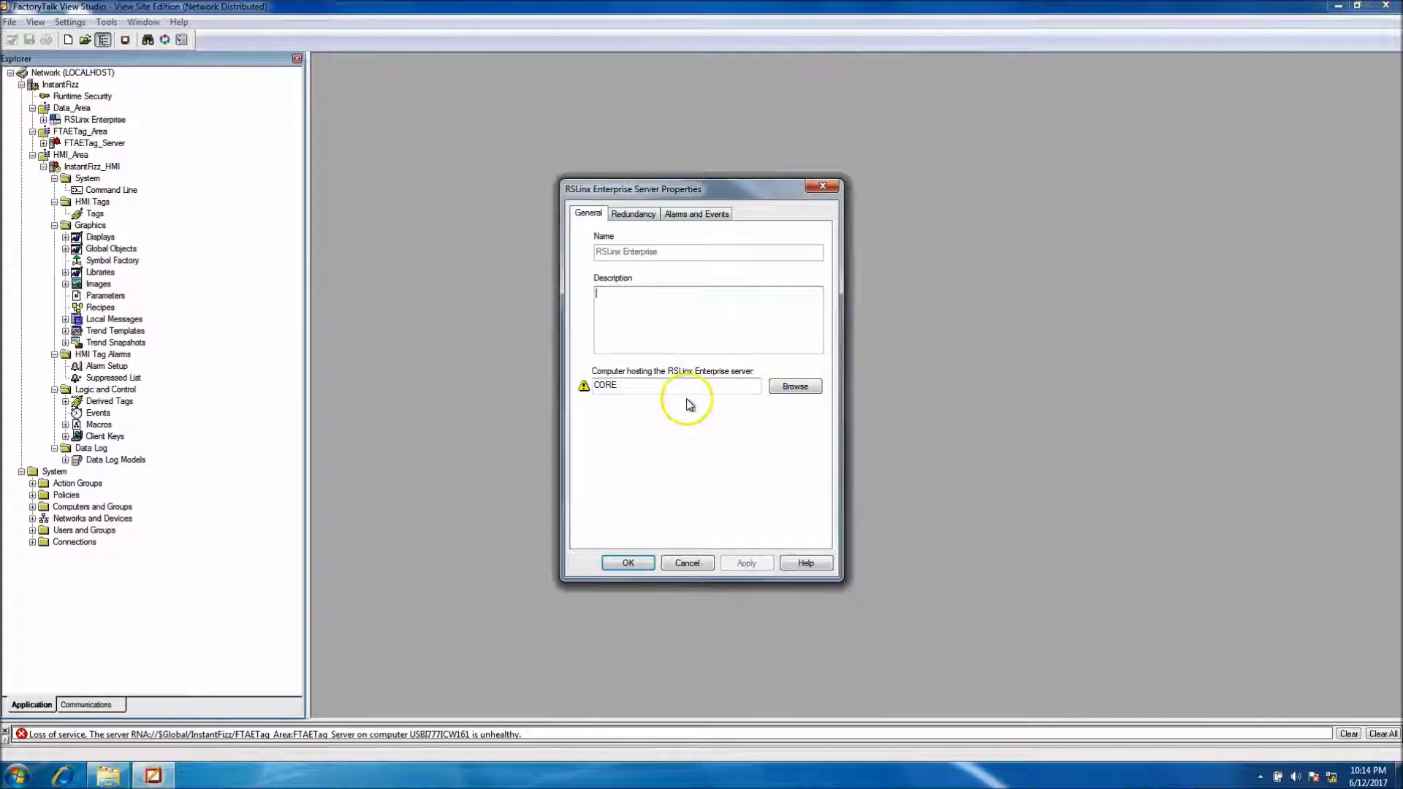
Step: Change the RSLinx Enterprise host from CORE to USBI777ICW161, accepting the shortcut update warning
double_click(604, 385)
left_click(794, 386)
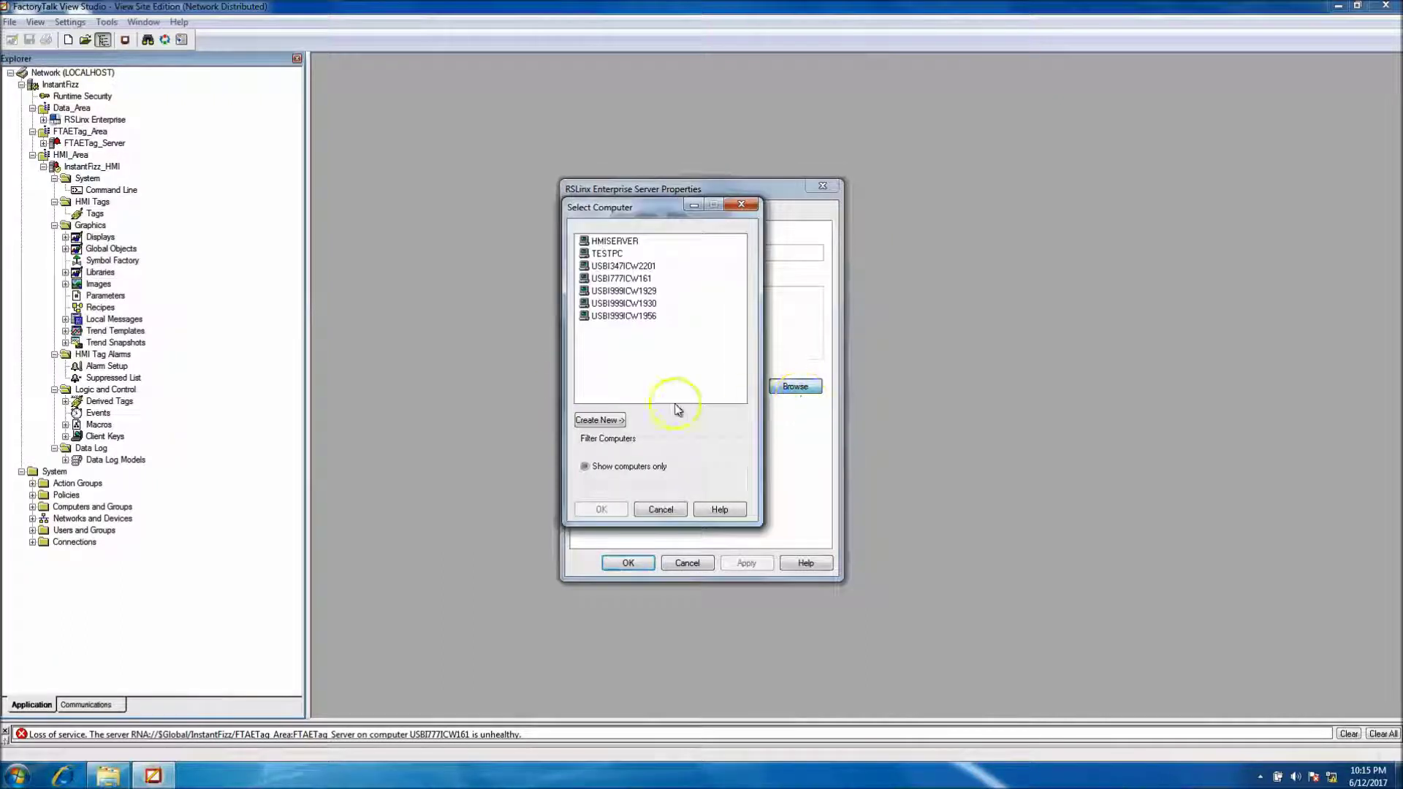
left_click(621, 278)
left_click(613, 510)
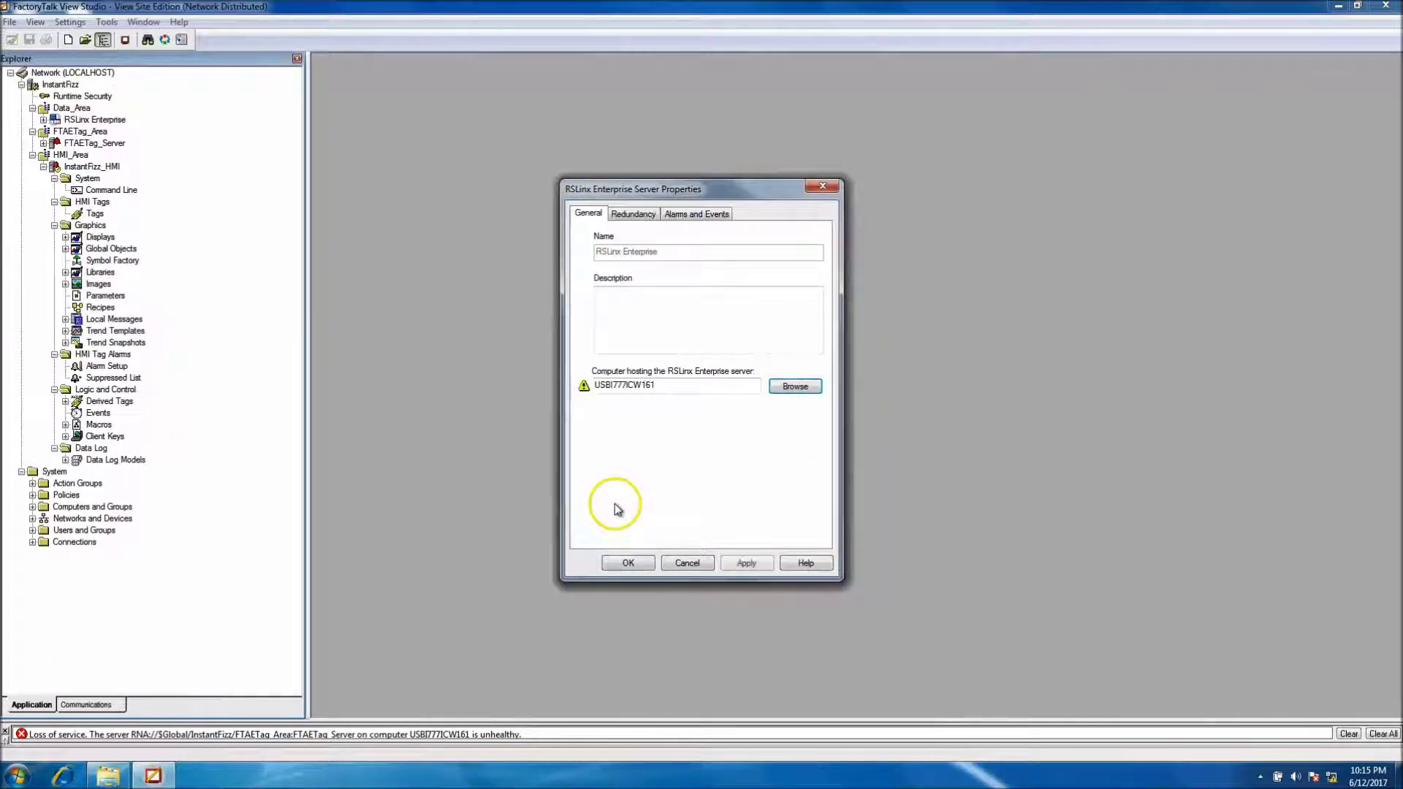
left_click(743, 564)
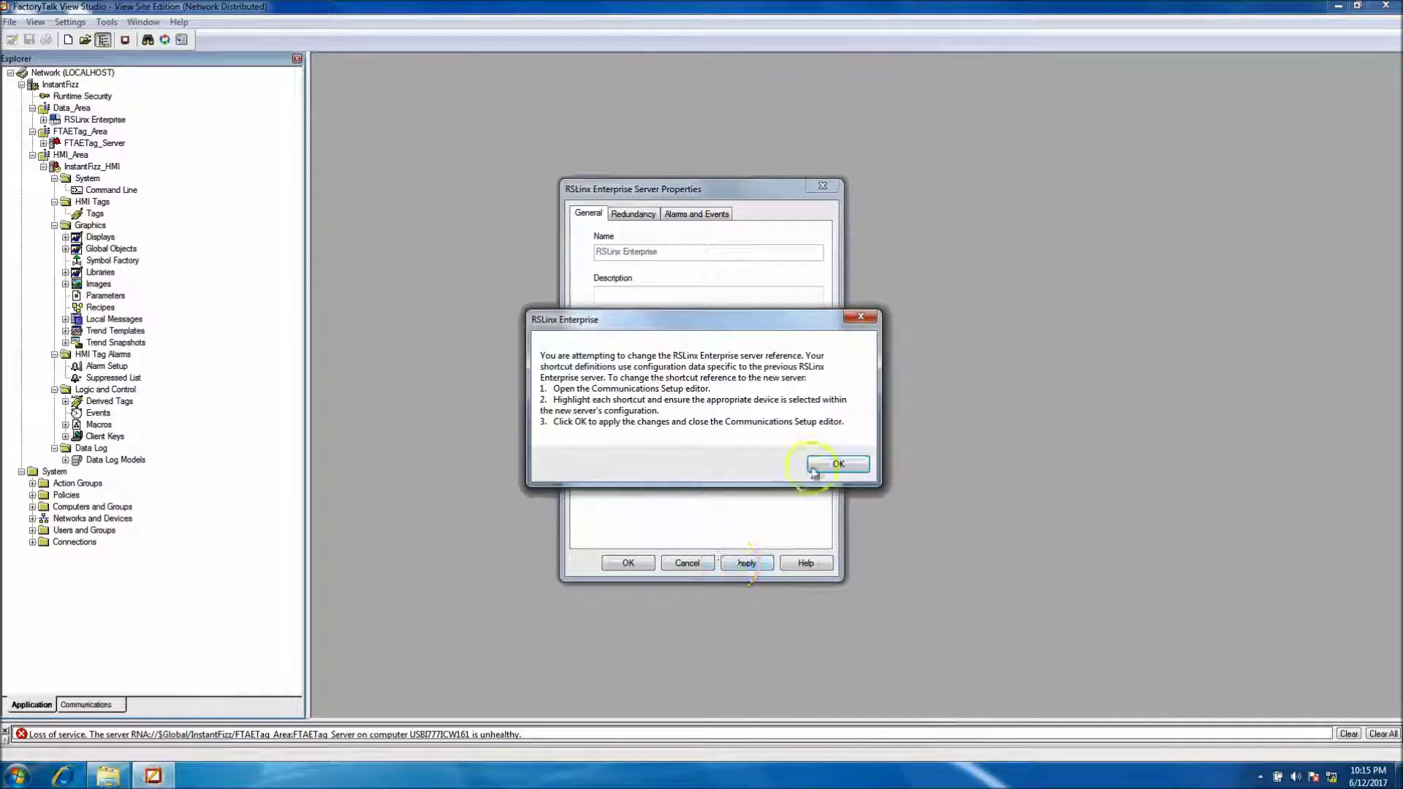
left_click(813, 467)
left_click(632, 564)
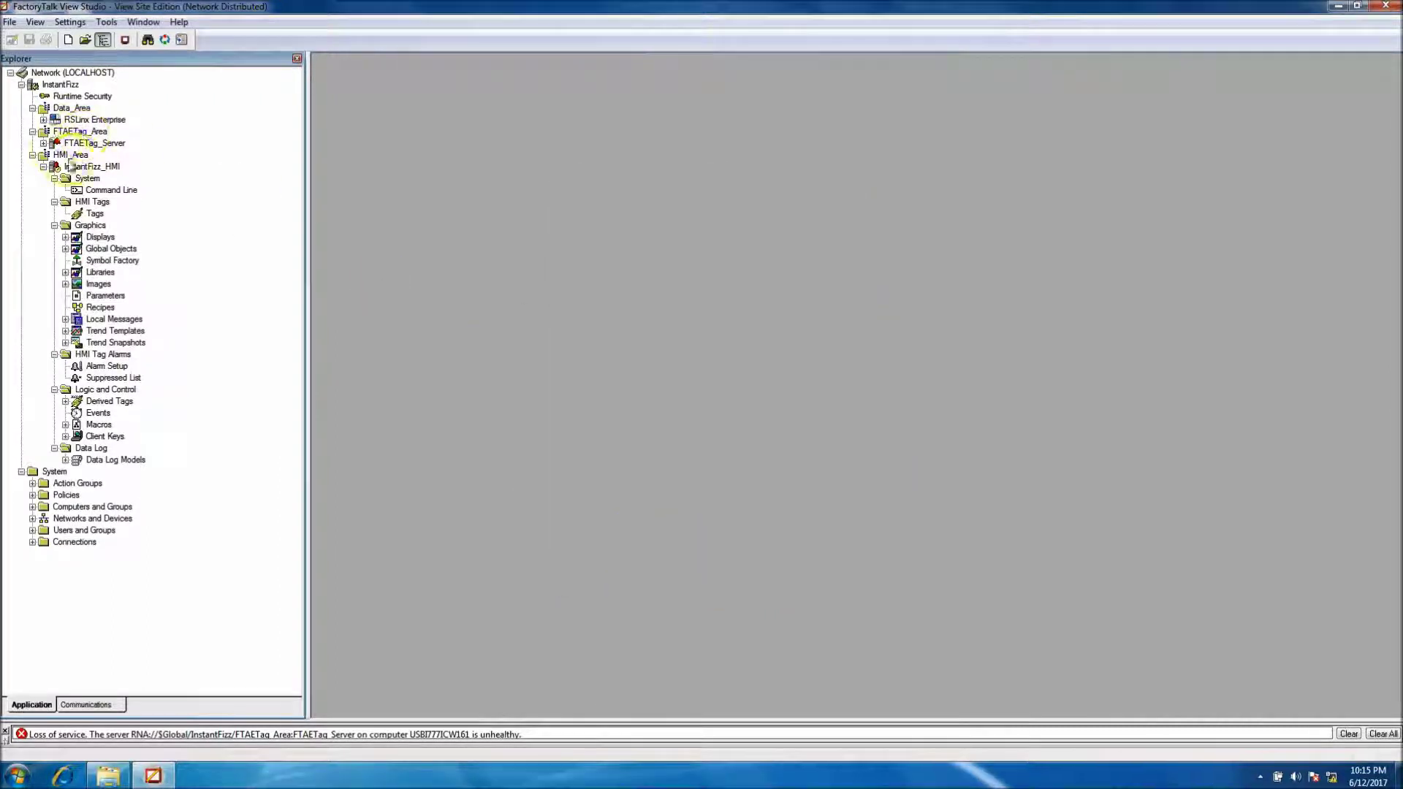
Step: Point the shortcut at the InstantFizz controller in slot 3 of the 1789-A17 backplane
double_click(93, 121)
double_click(99, 131)
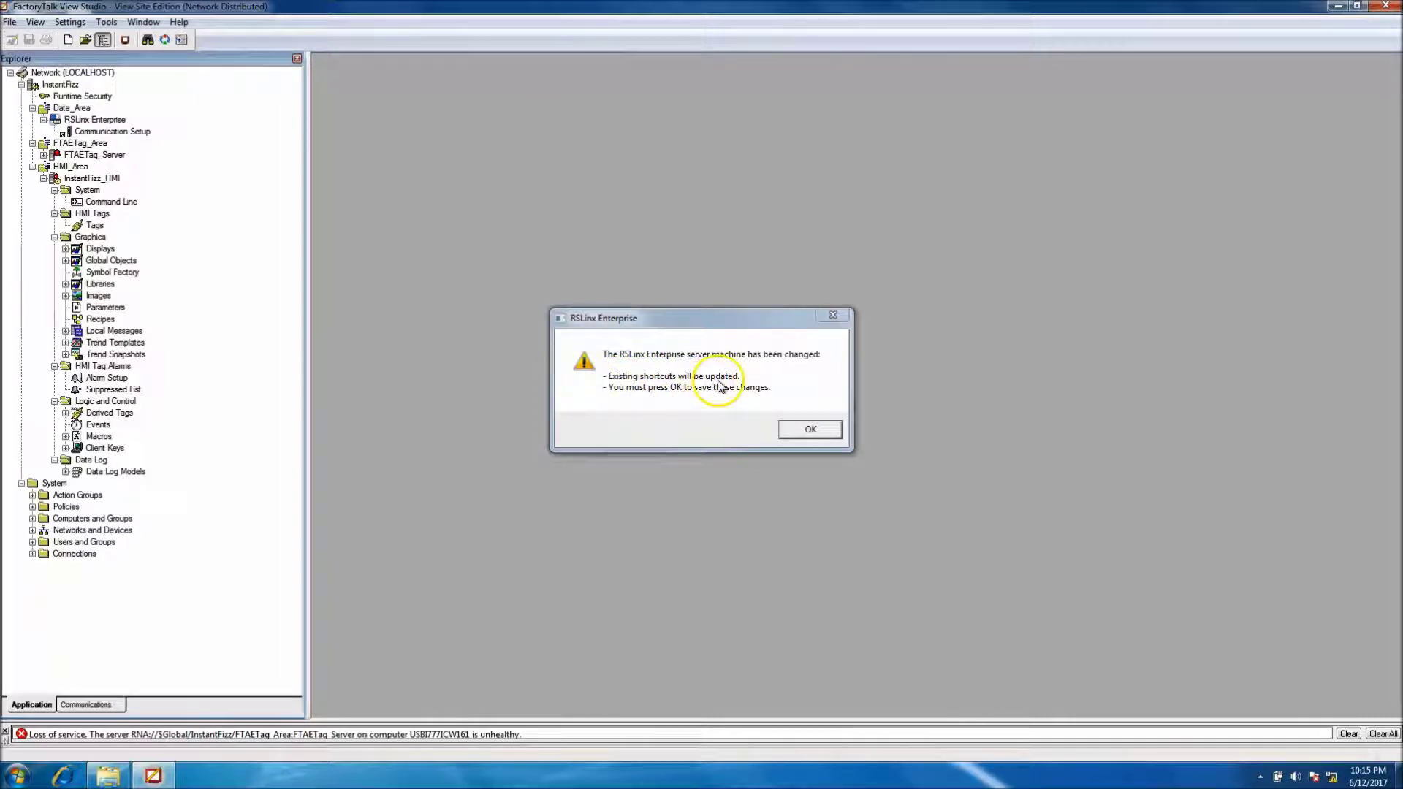
left_click(806, 431)
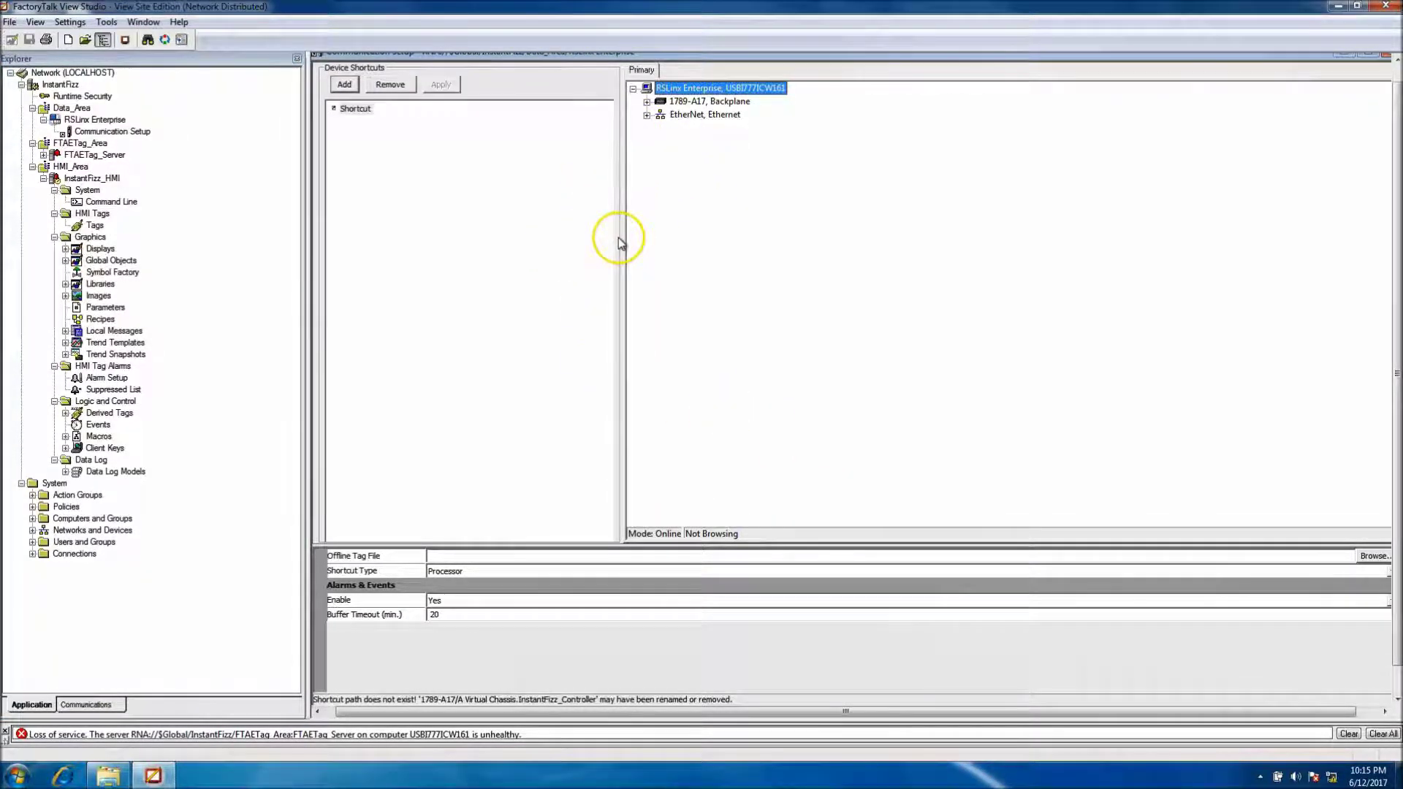
double_click(653, 103)
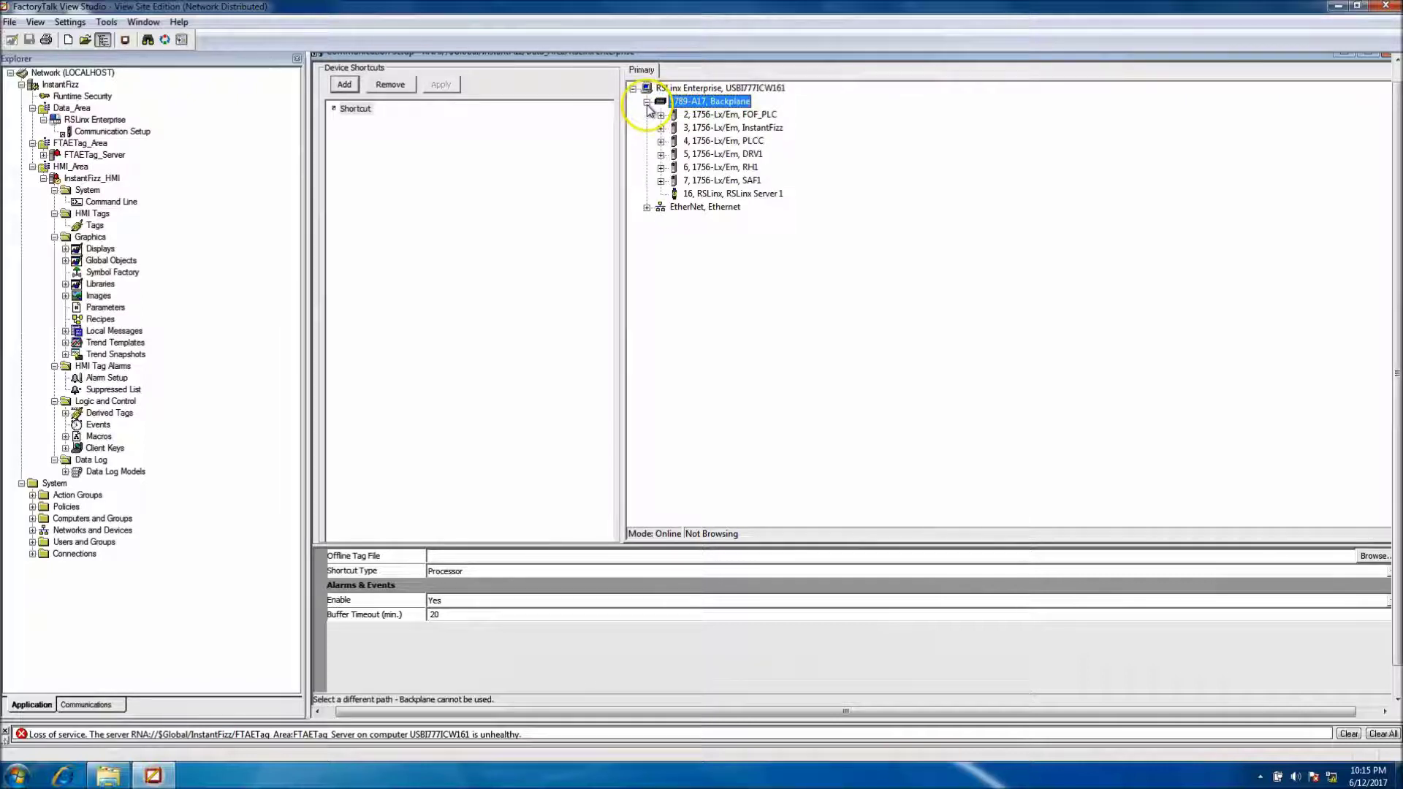
left_click(734, 129)
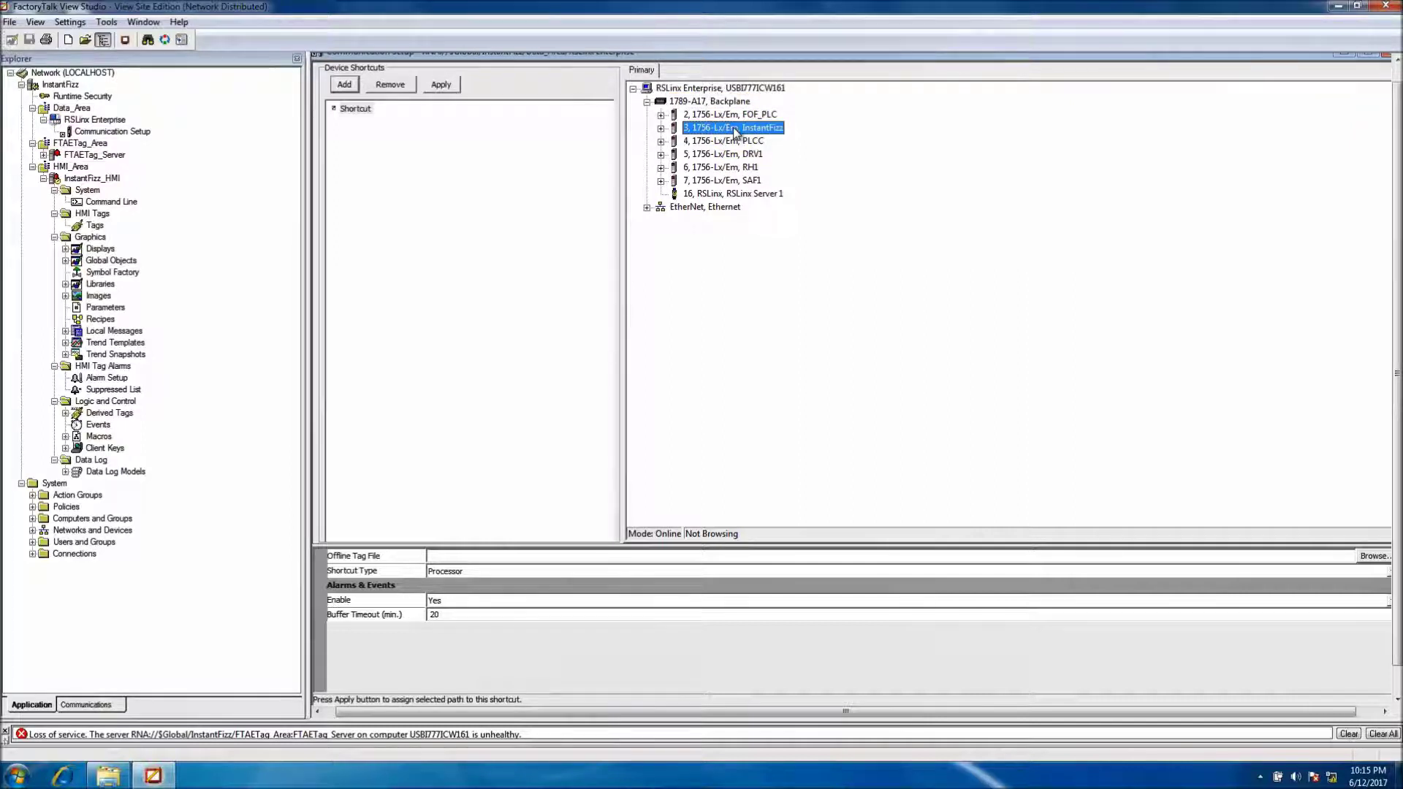
left_click(357, 111)
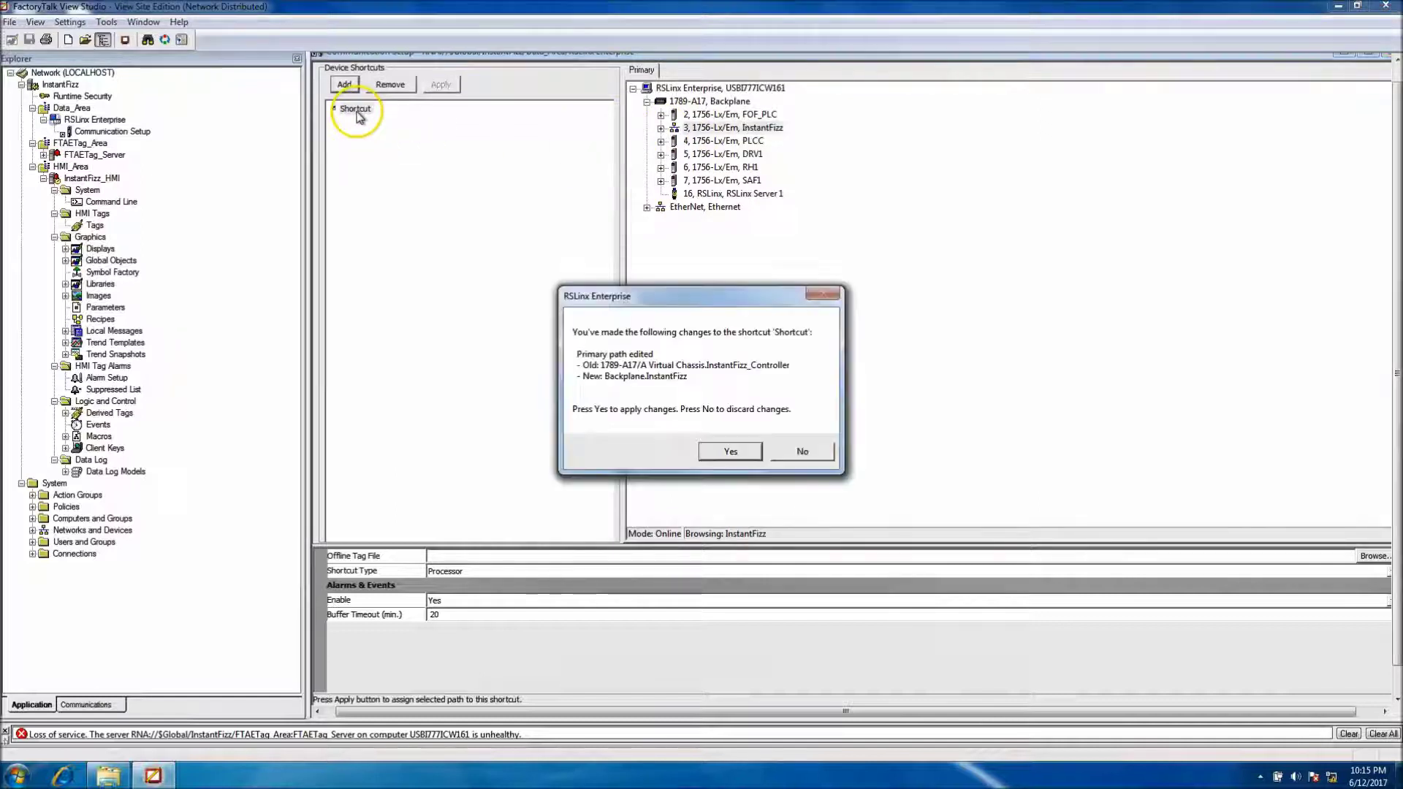
left_click(729, 452)
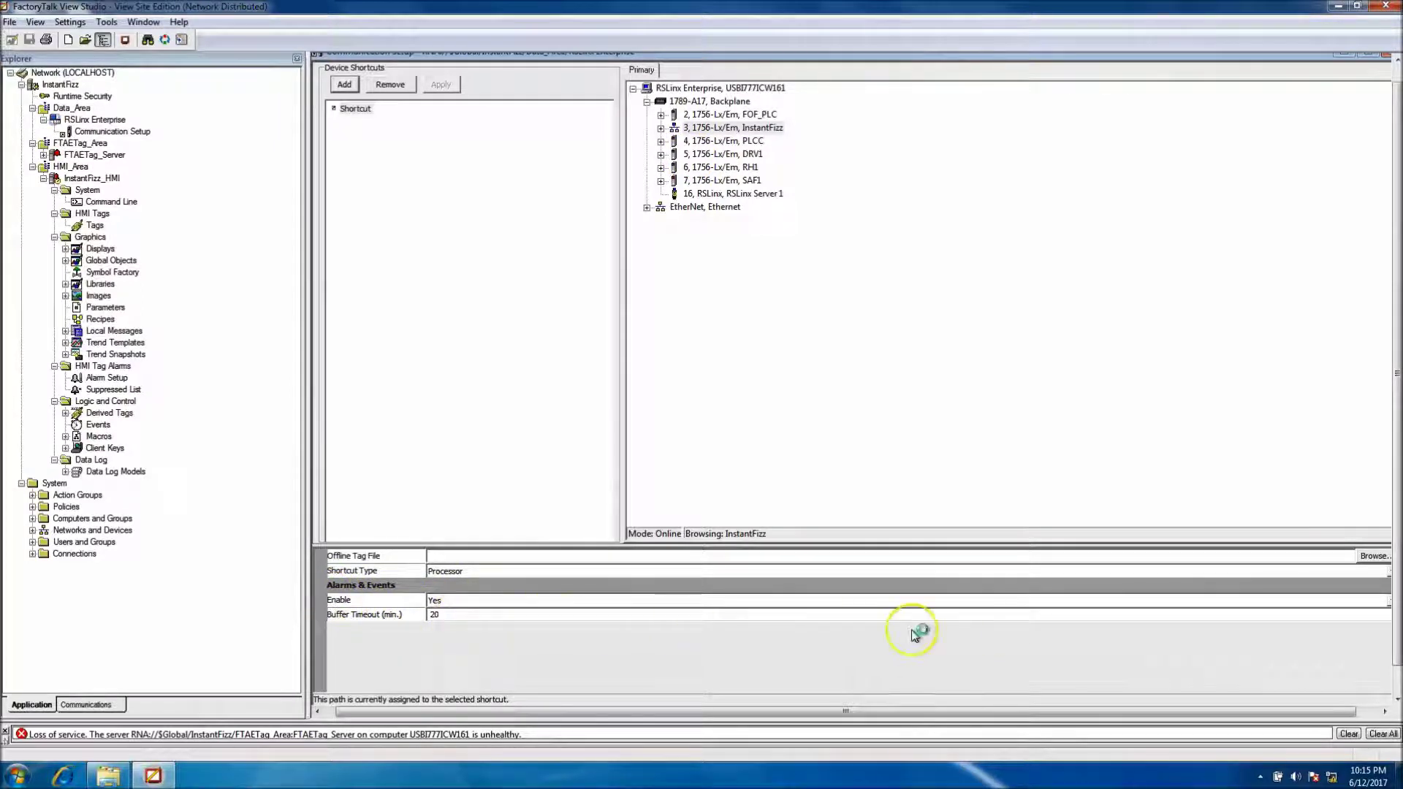
Step: Set the shortcut's Alarms & Events Enable option to Yes
left_click(1388, 600)
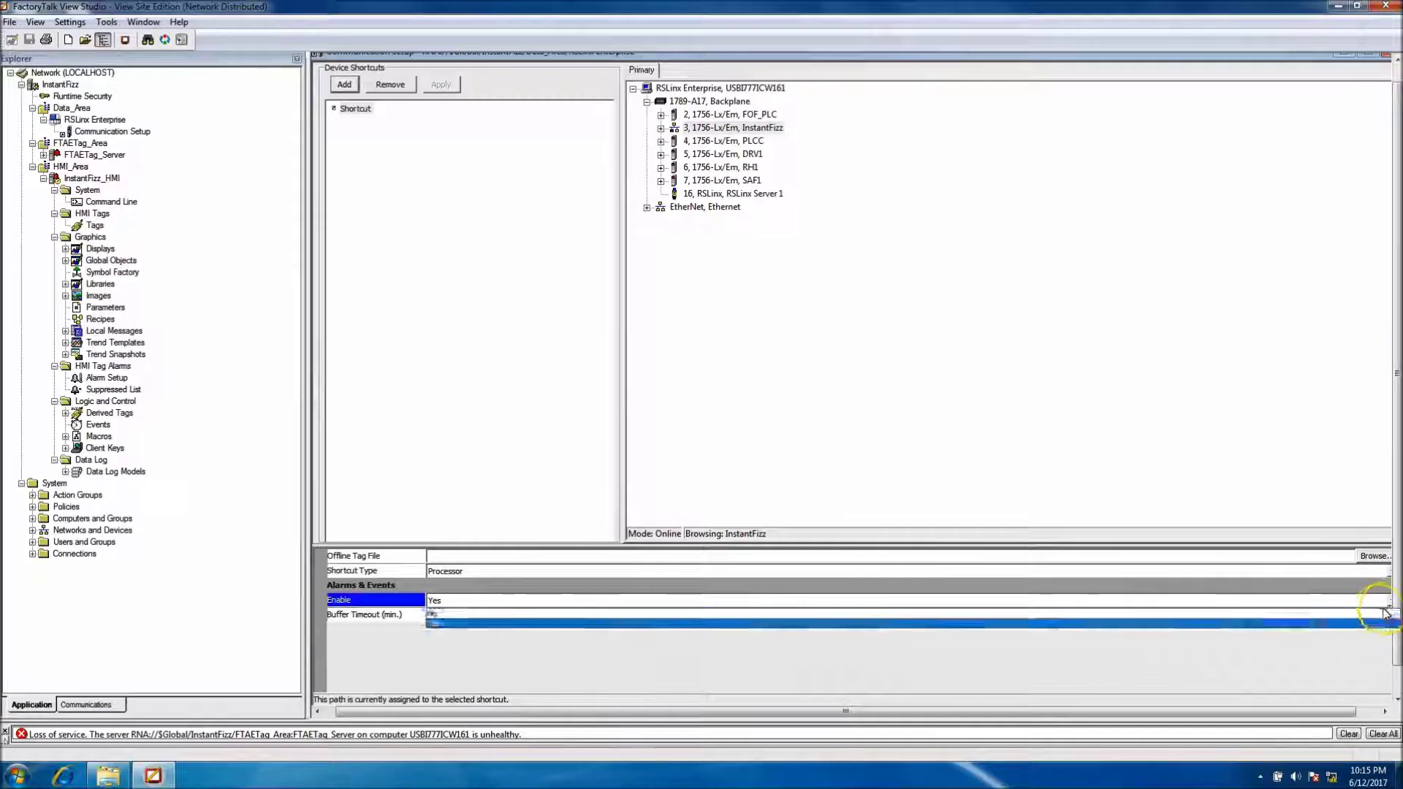
left_click(1382, 627)
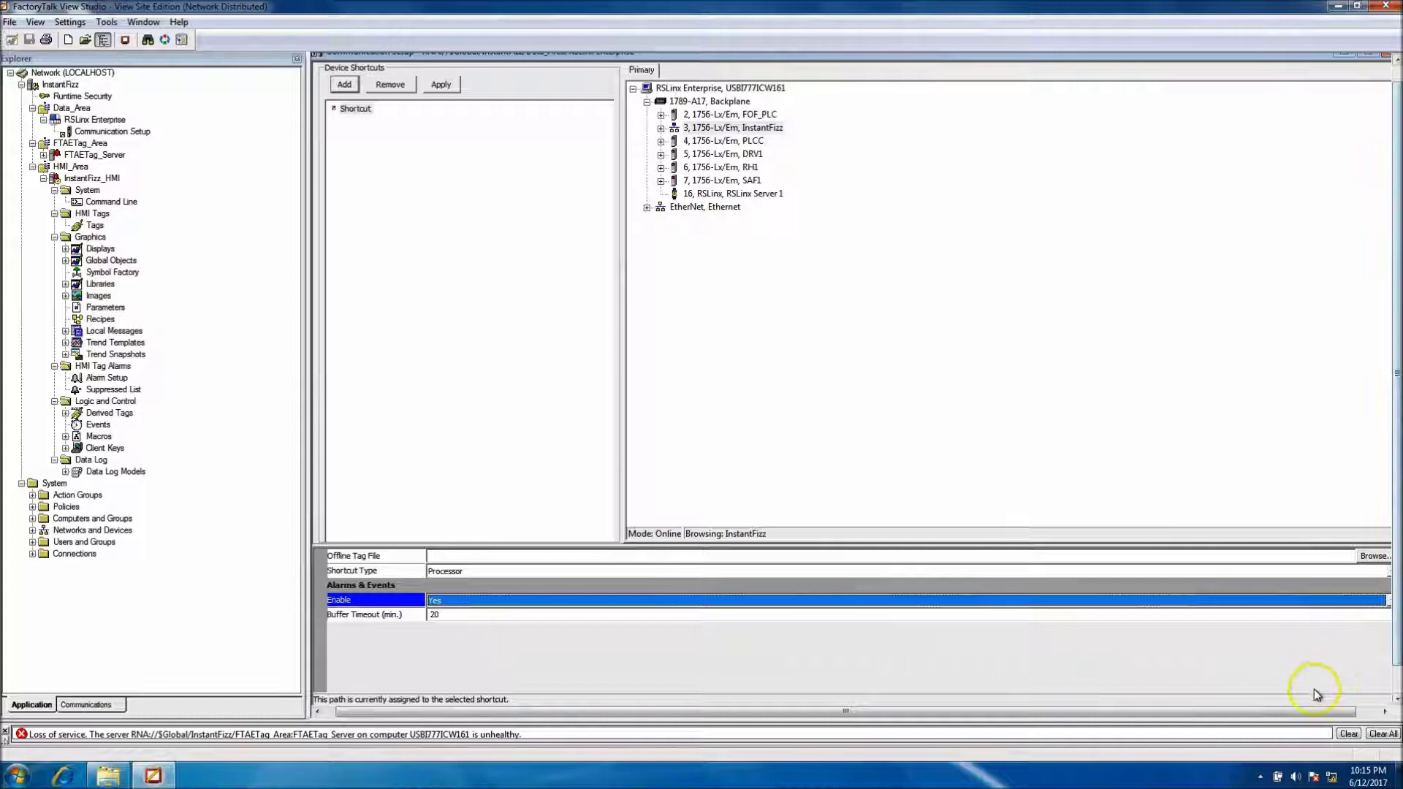
left_click(1366, 711)
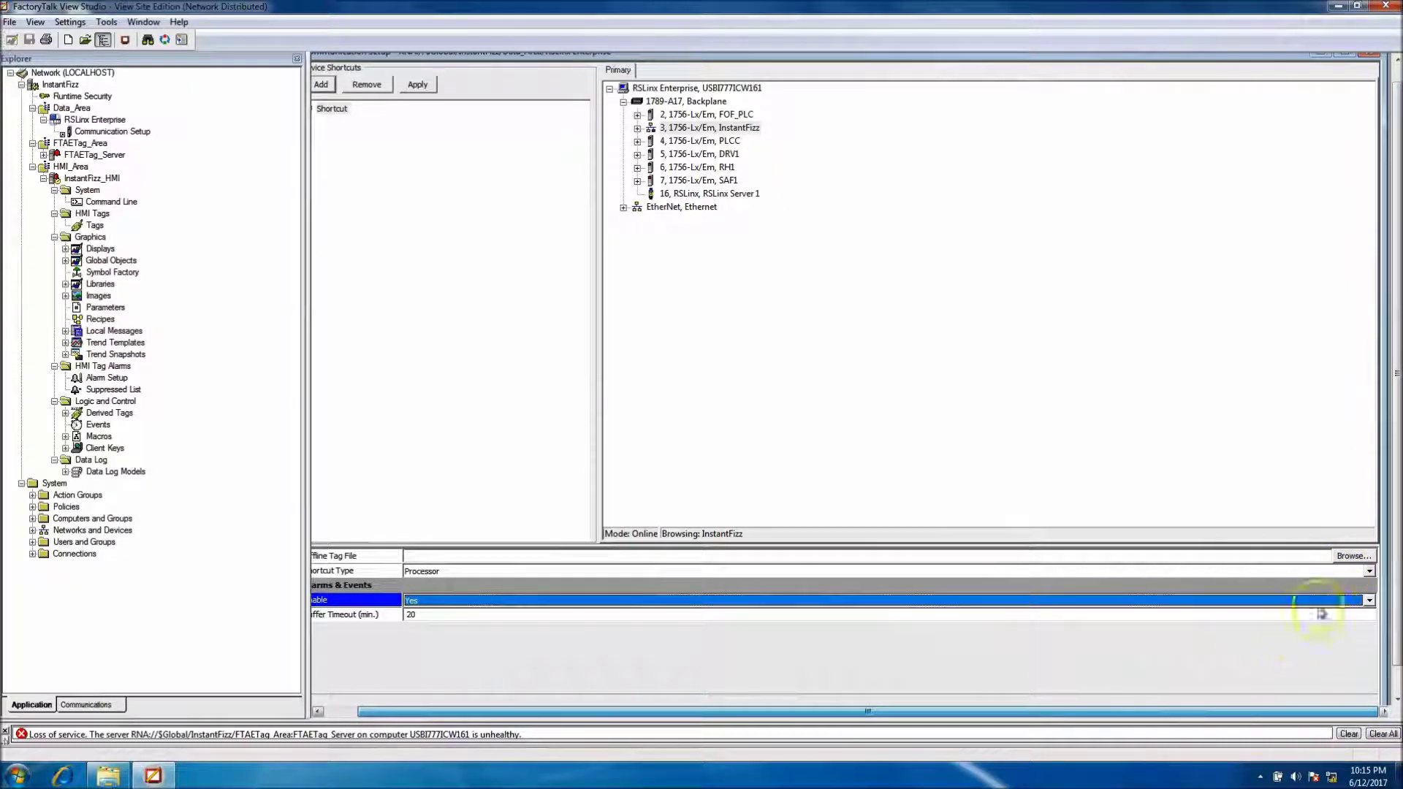
Step: Verify the shortcut configuration, then save the Communication Setup changes and close it
left_click(1396, 698)
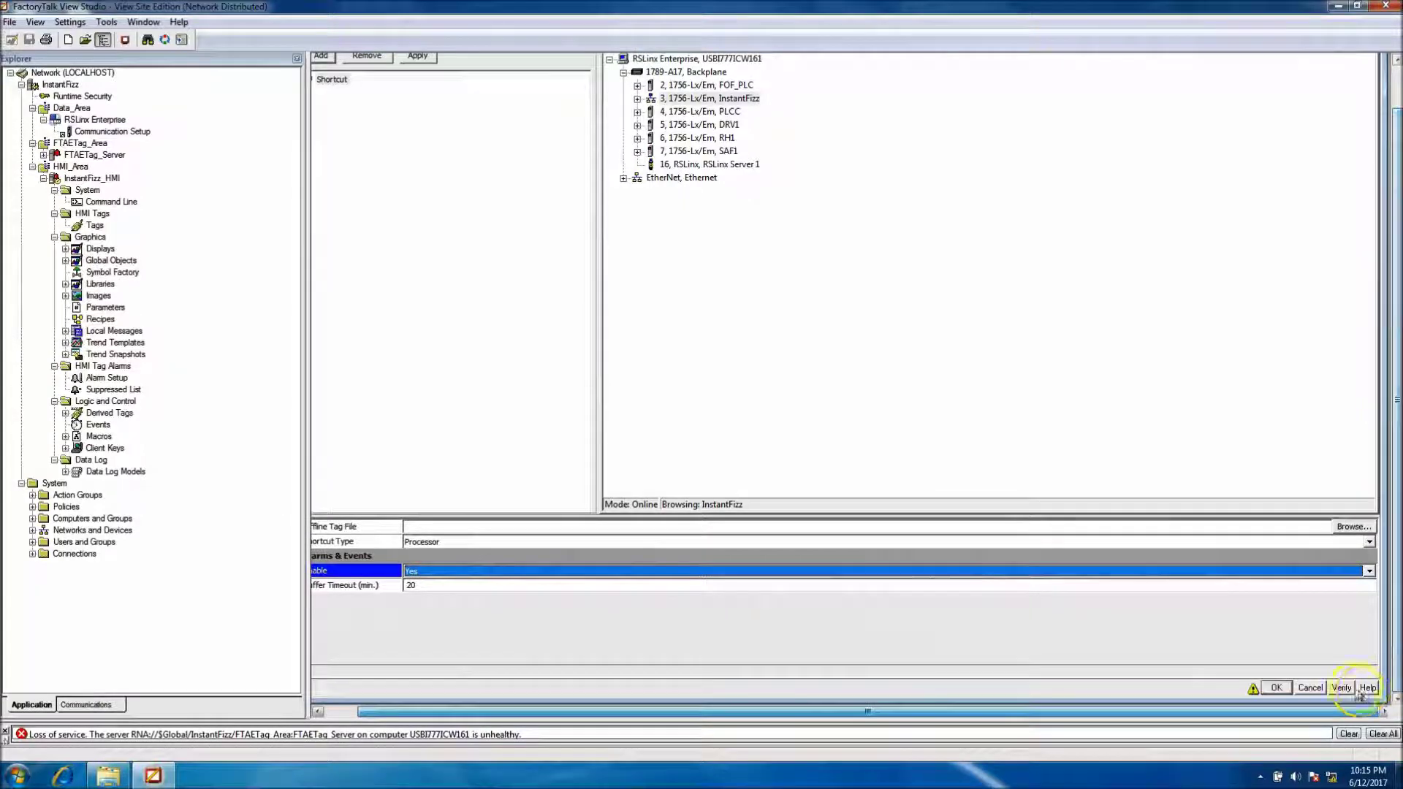
left_click(1339, 688)
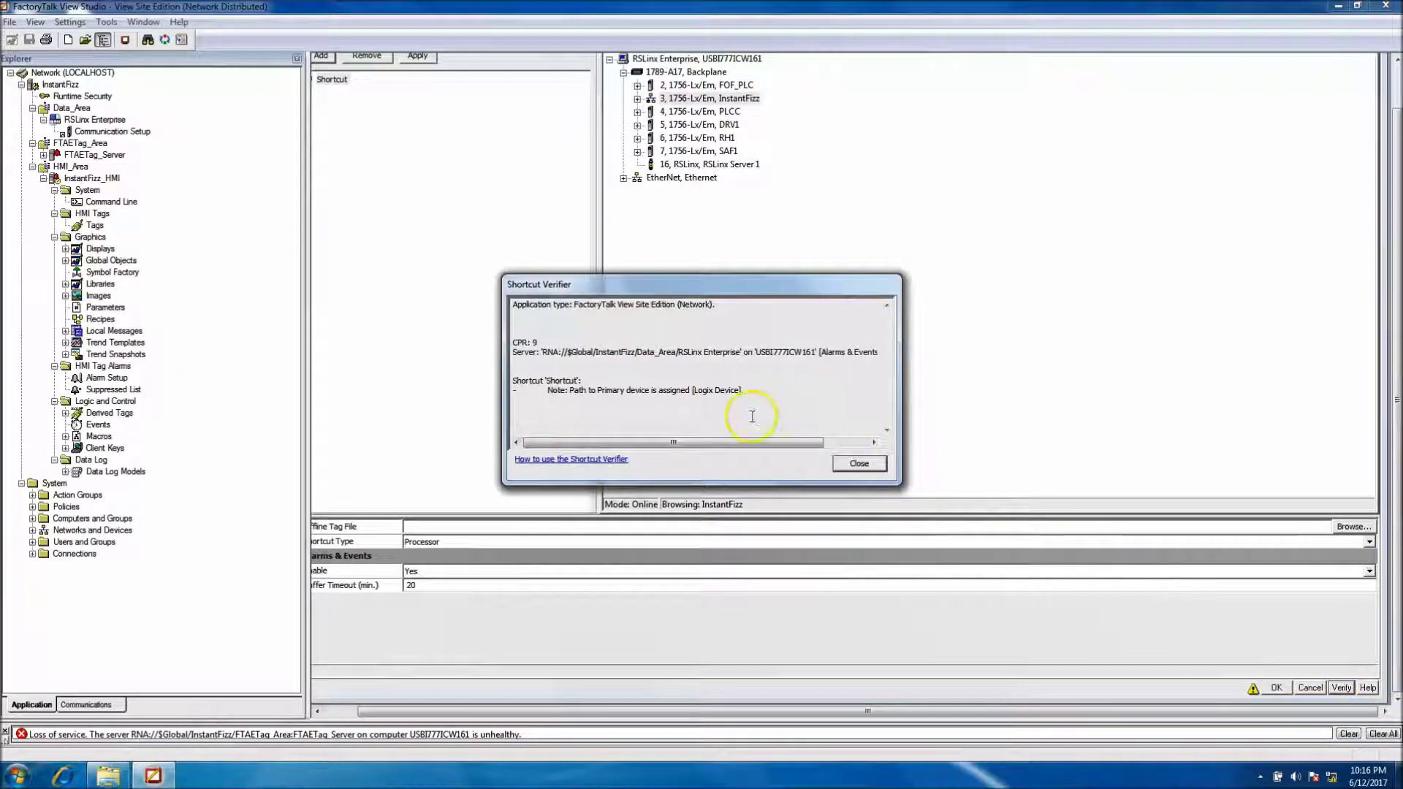
left_click(853, 465)
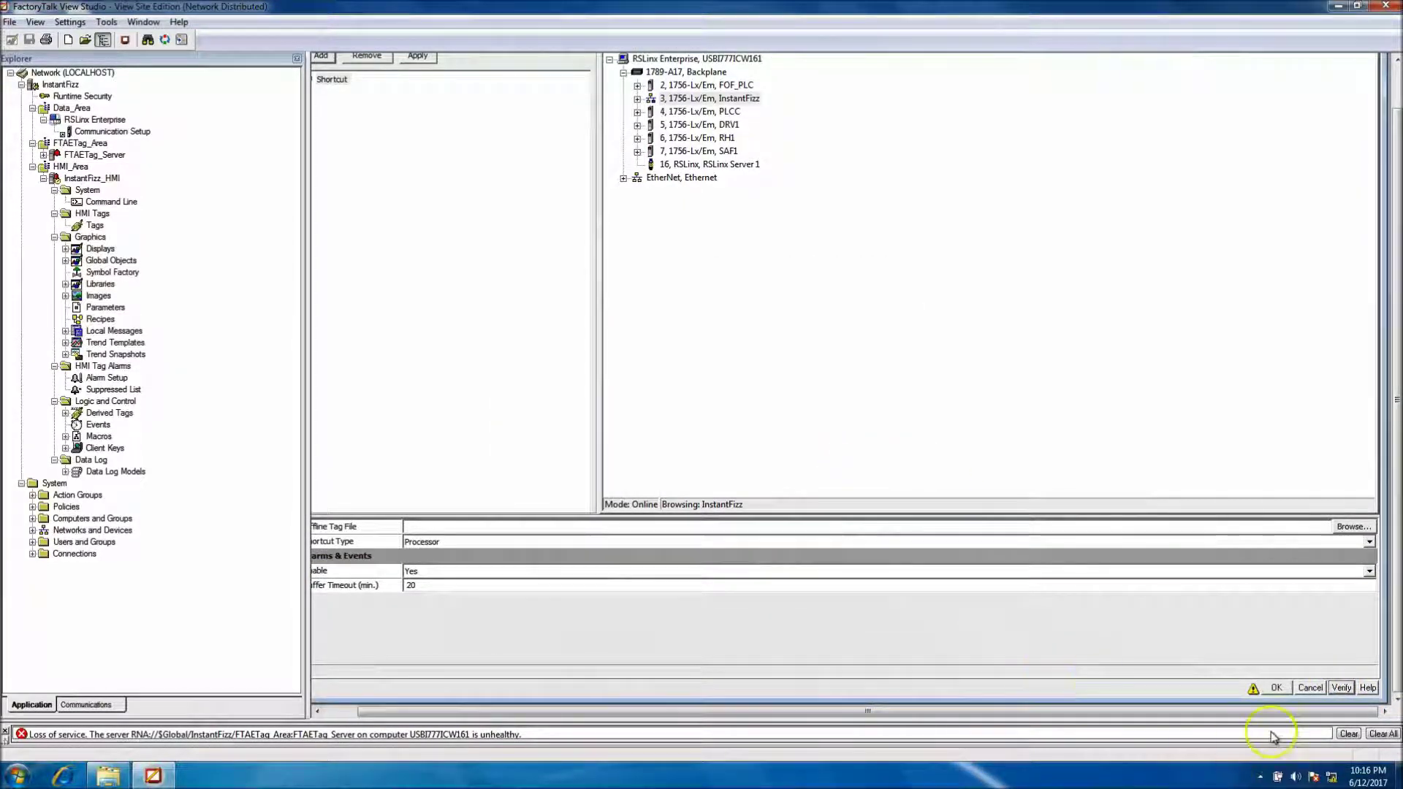
left_click(1276, 689)
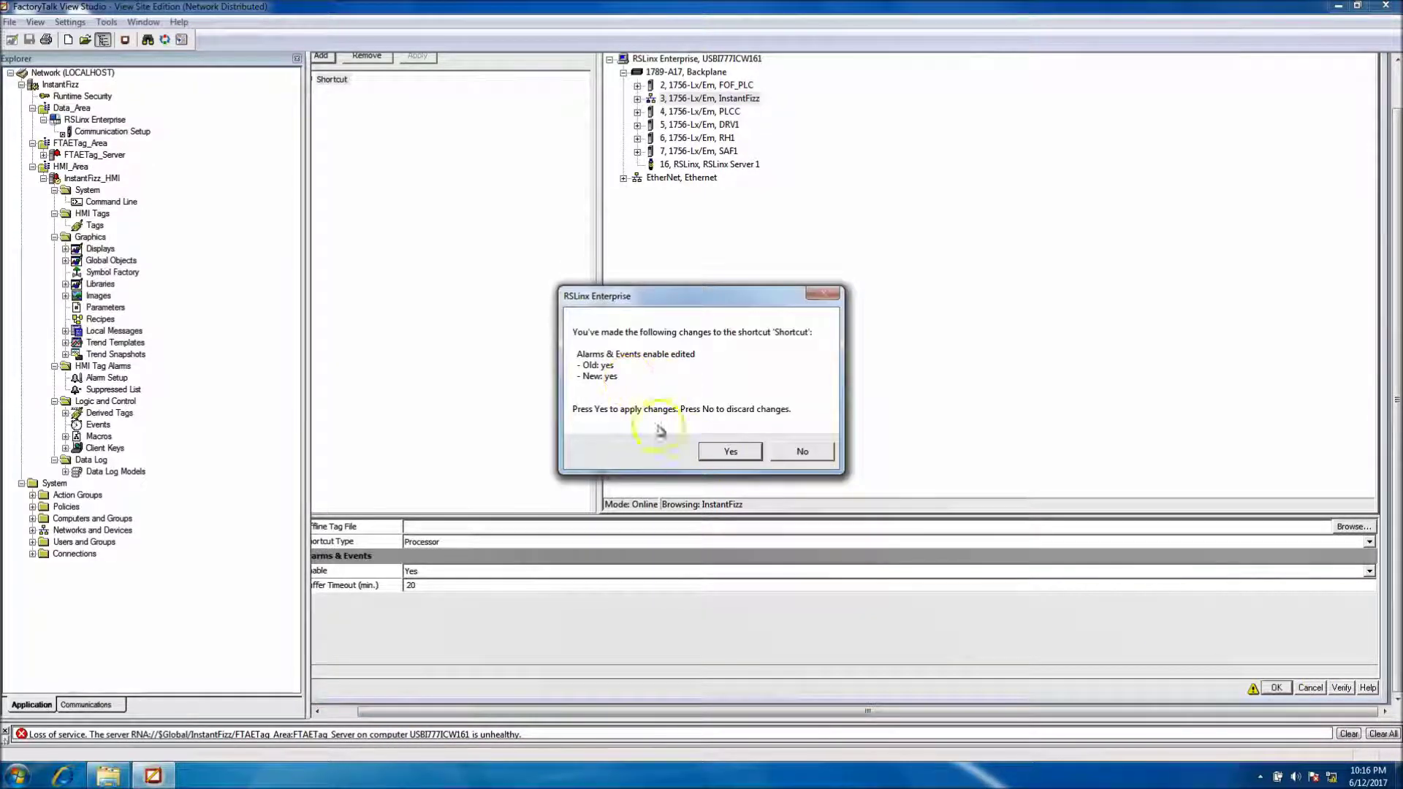
left_click(718, 450)
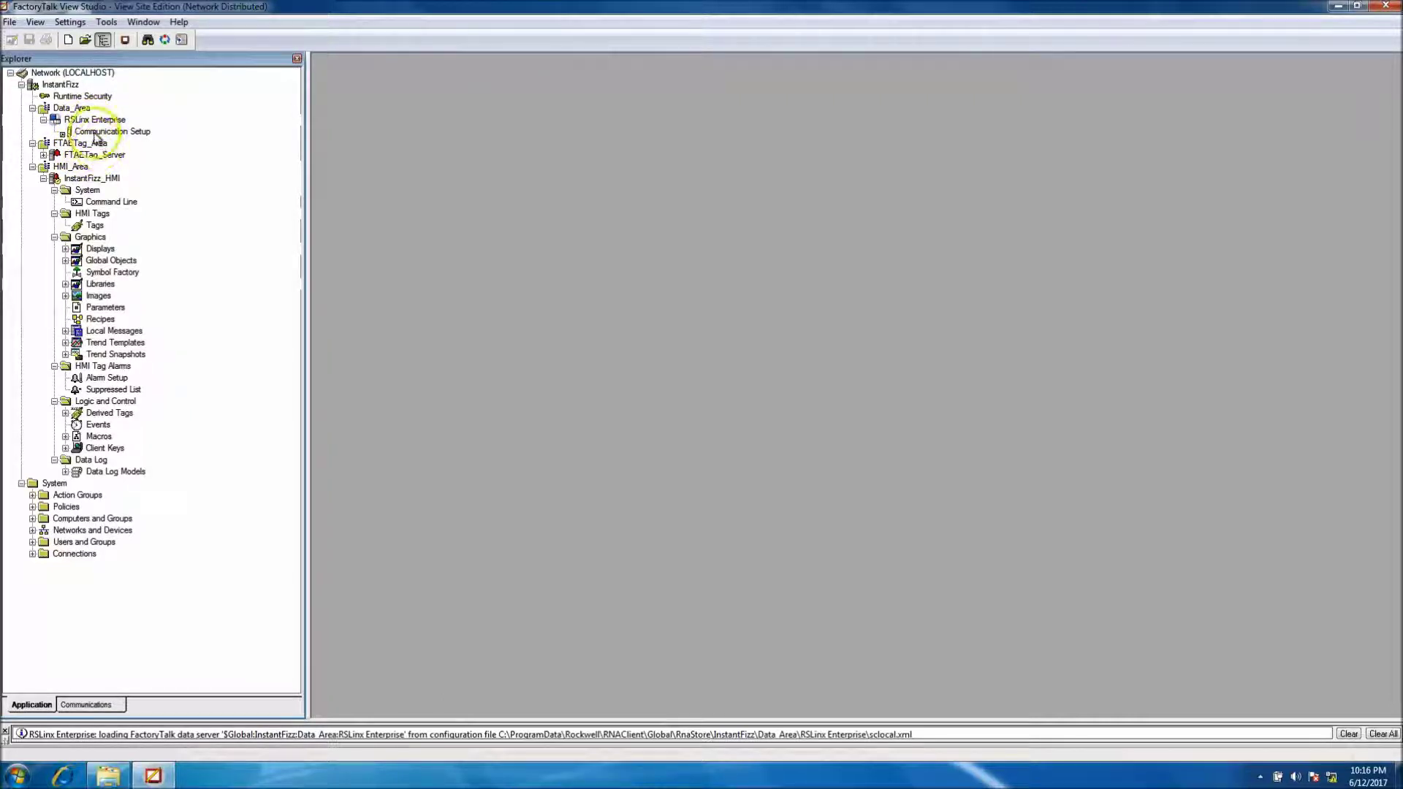
right_click(95, 126)
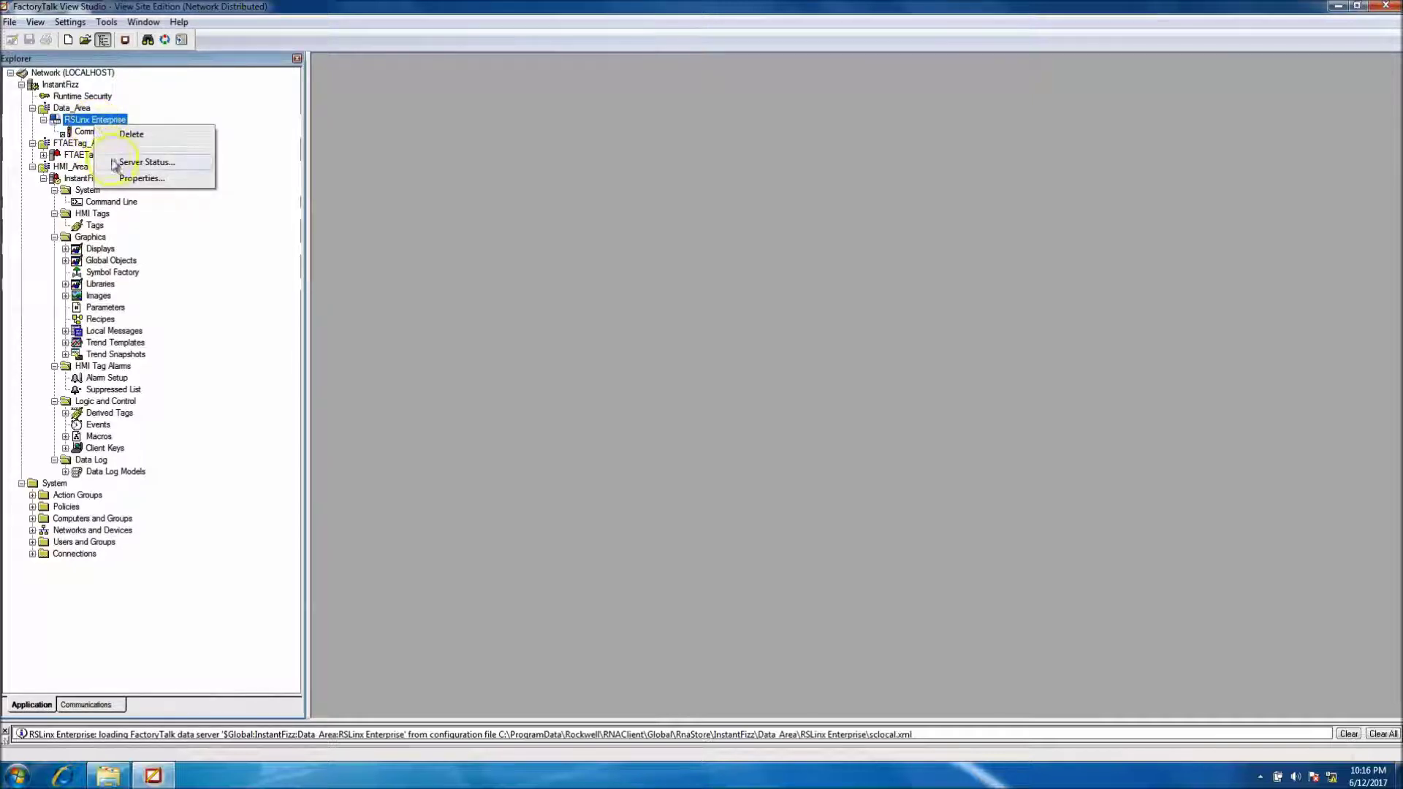
left_click(139, 178)
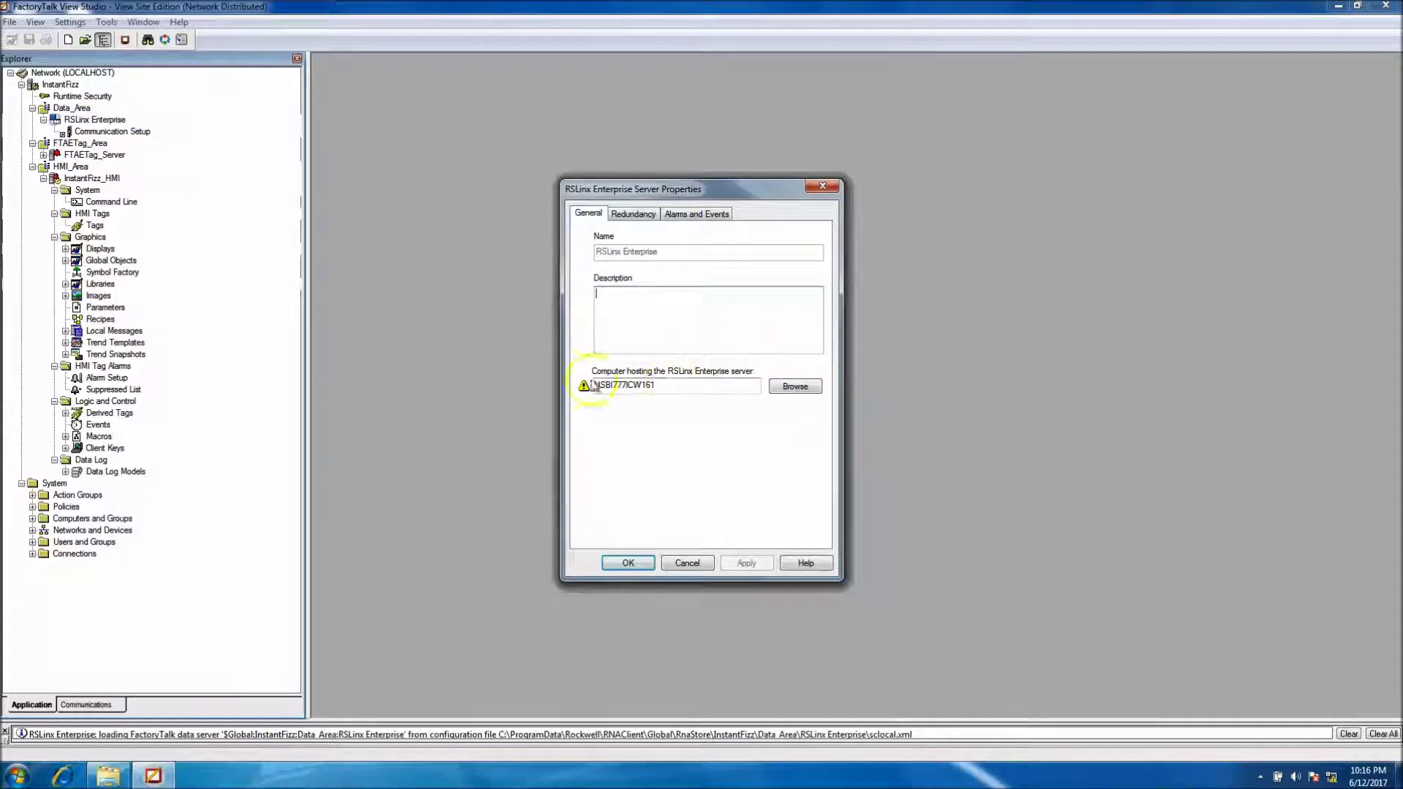
left_click_drag(657, 387, 538, 387)
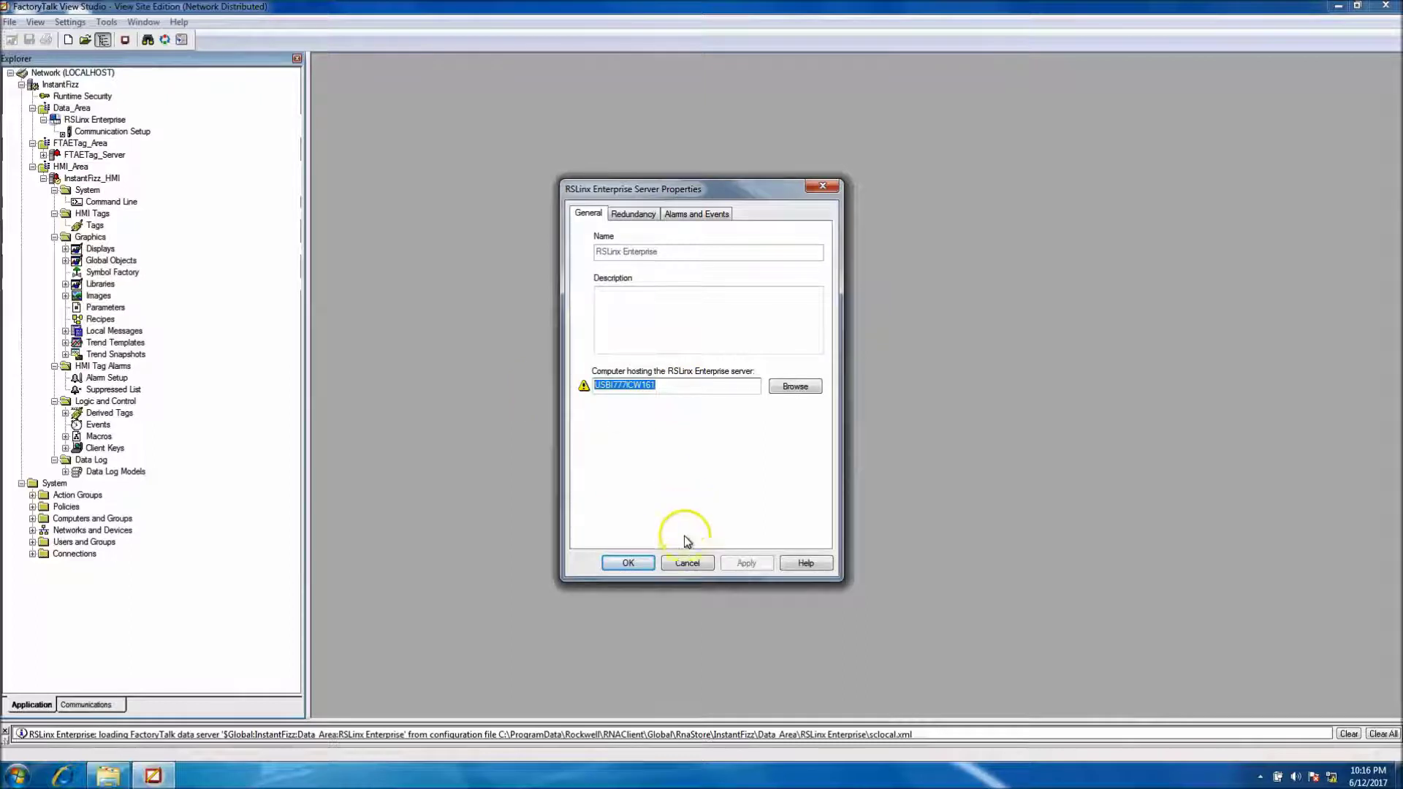
left_click(686, 563)
left_click(102, 179)
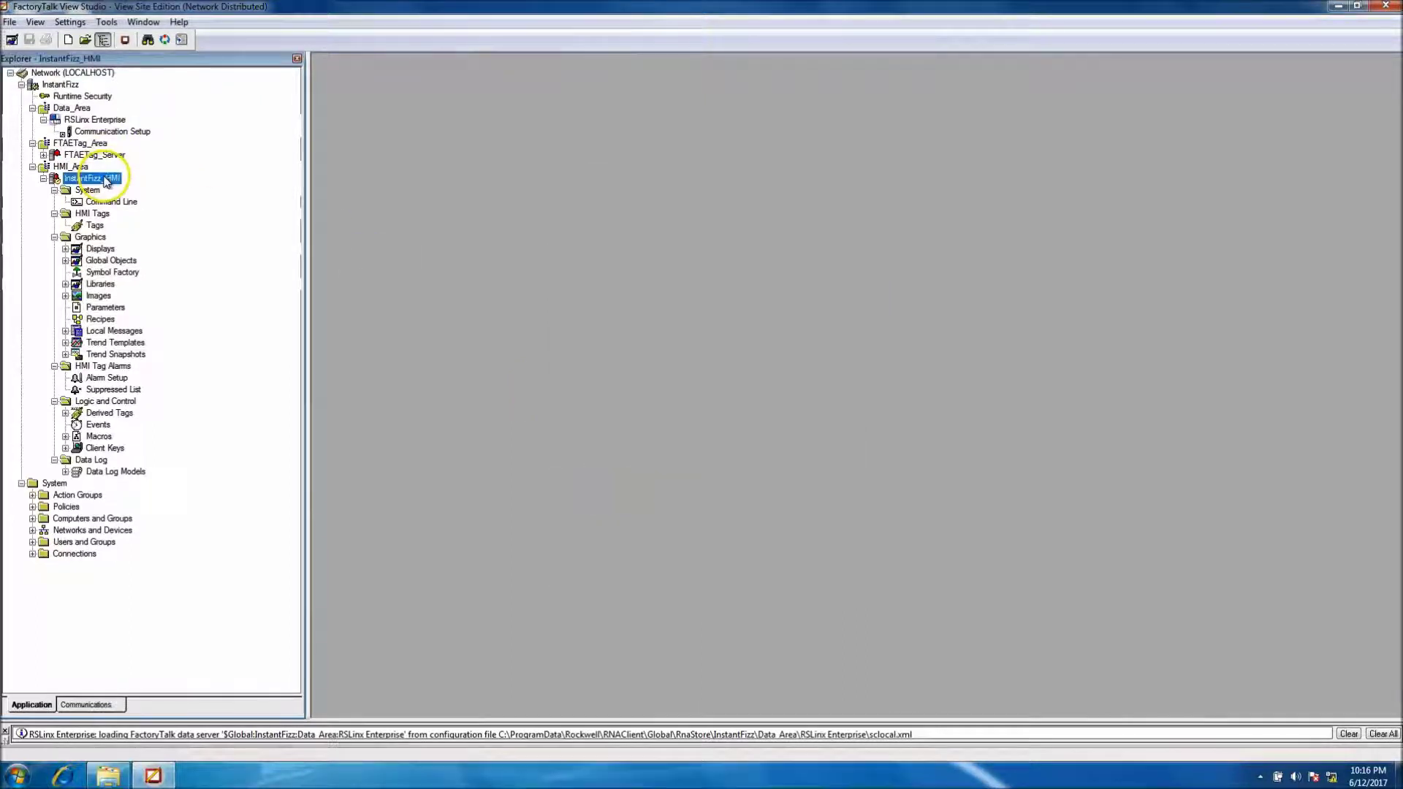
right_click(106, 182)
left_click(139, 244)
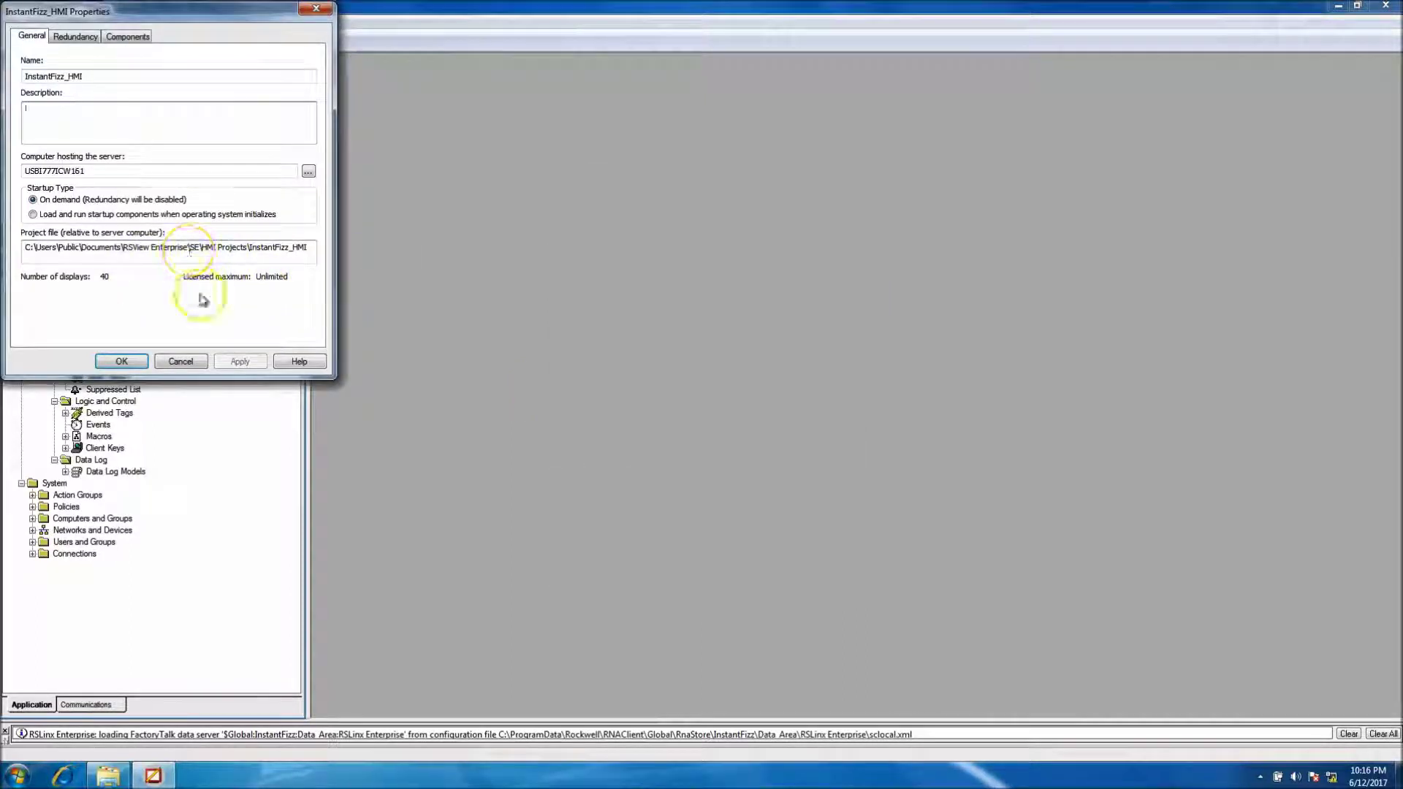
left_click(192, 360)
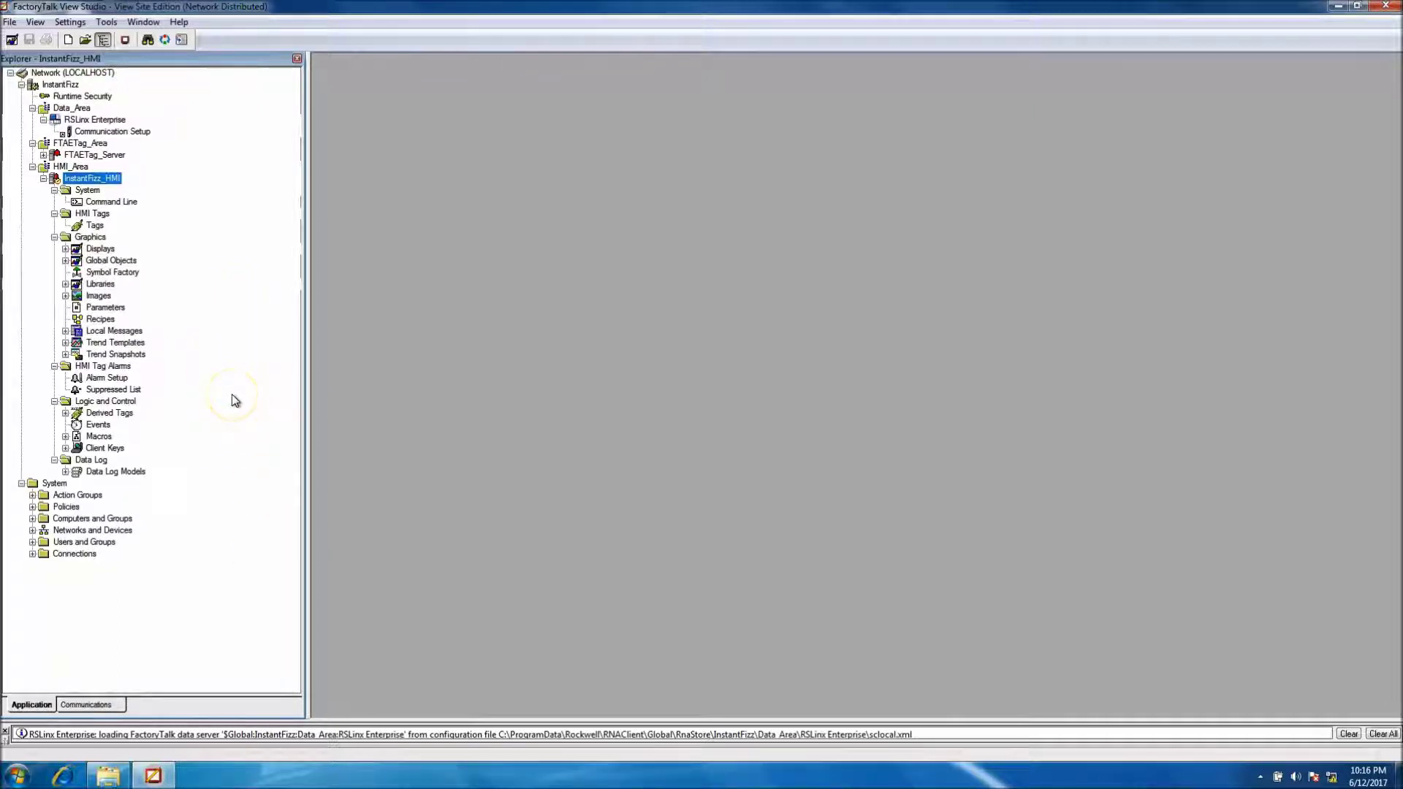
Step: Minimize View Studio and launch FactoryTalk Administration Console on the network directory
mouse_move(1348, 8)
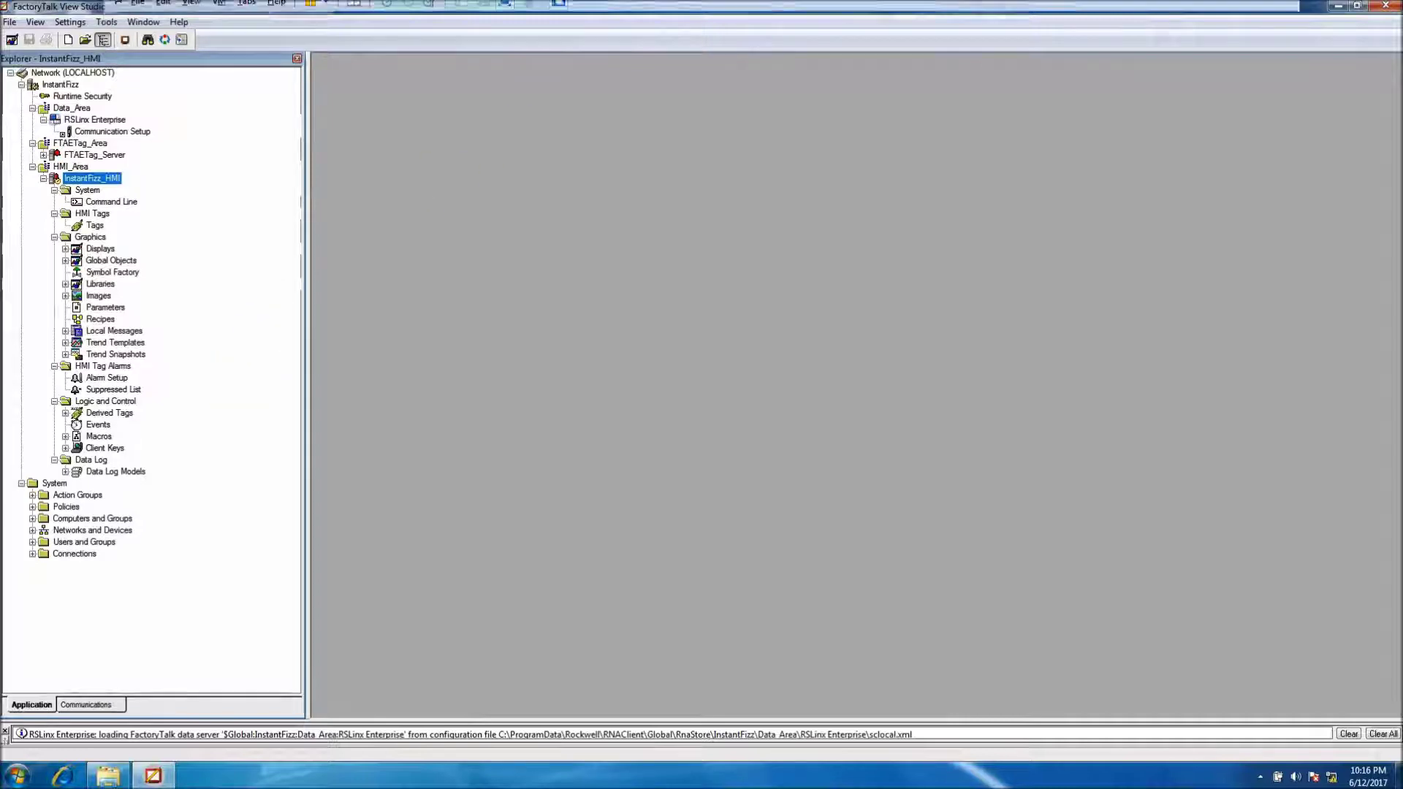
left_click(1336, 9)
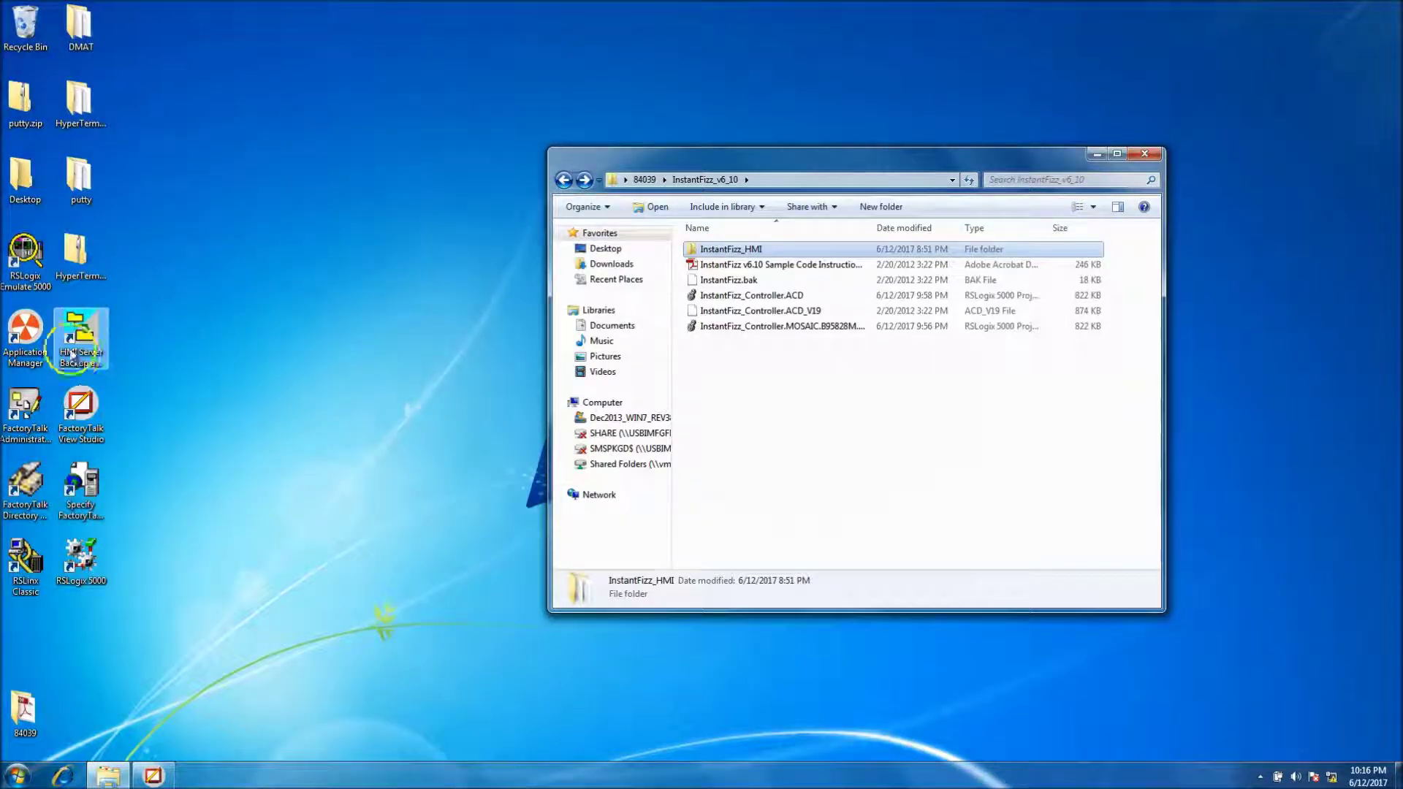
double_click(33, 423)
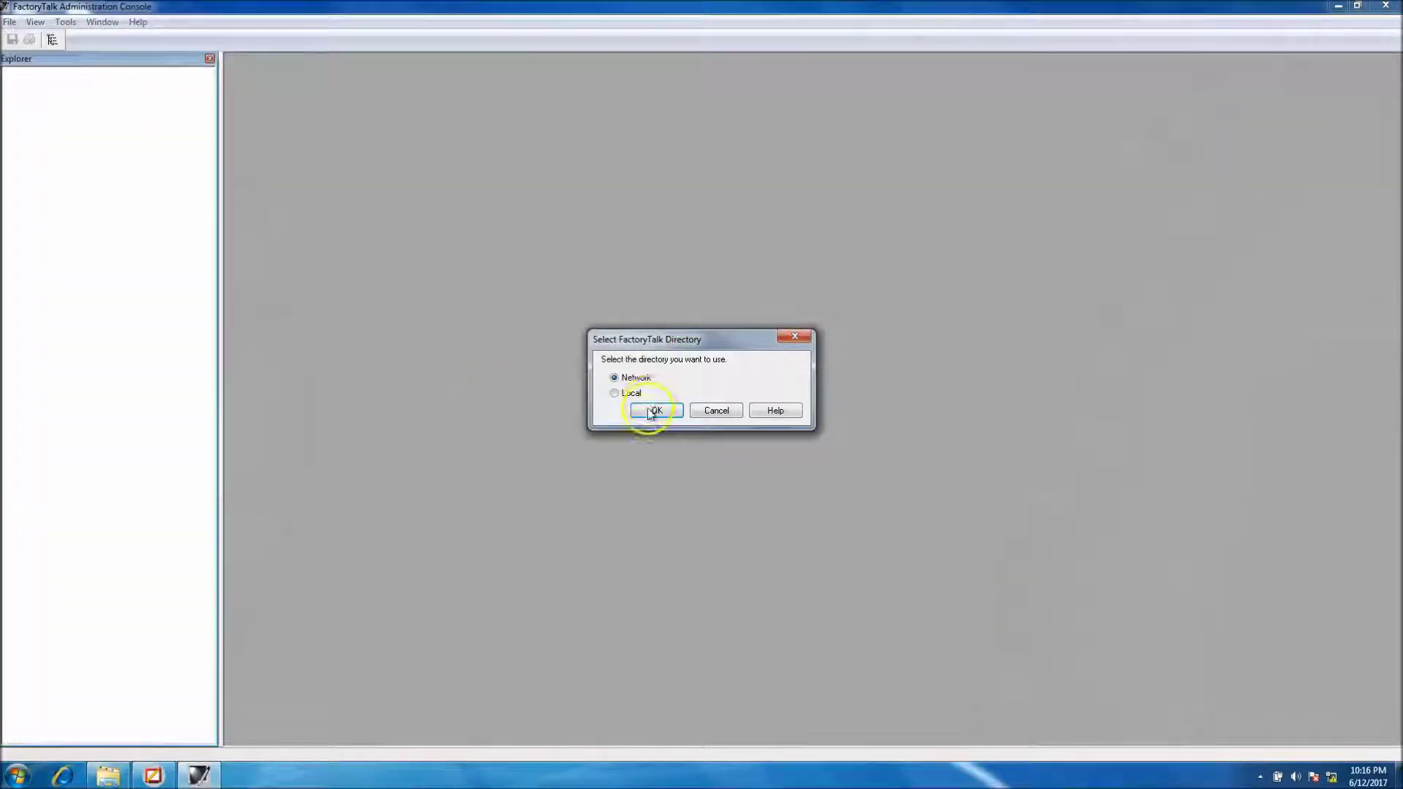
left_click(653, 411)
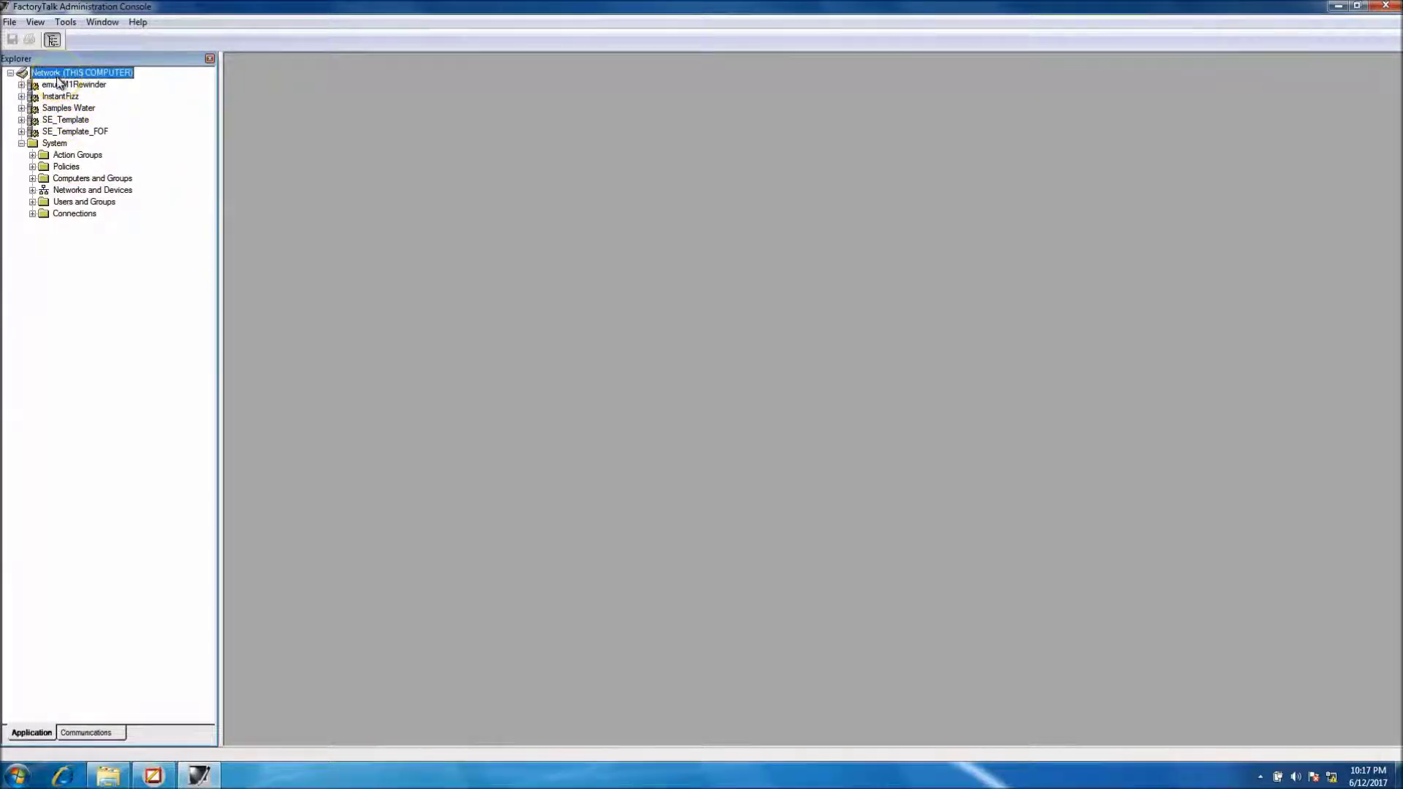
Step: Begin restoring InstantFizz.bak, then cancel both dialogs and close the console
right_click(59, 77)
left_click(97, 119)
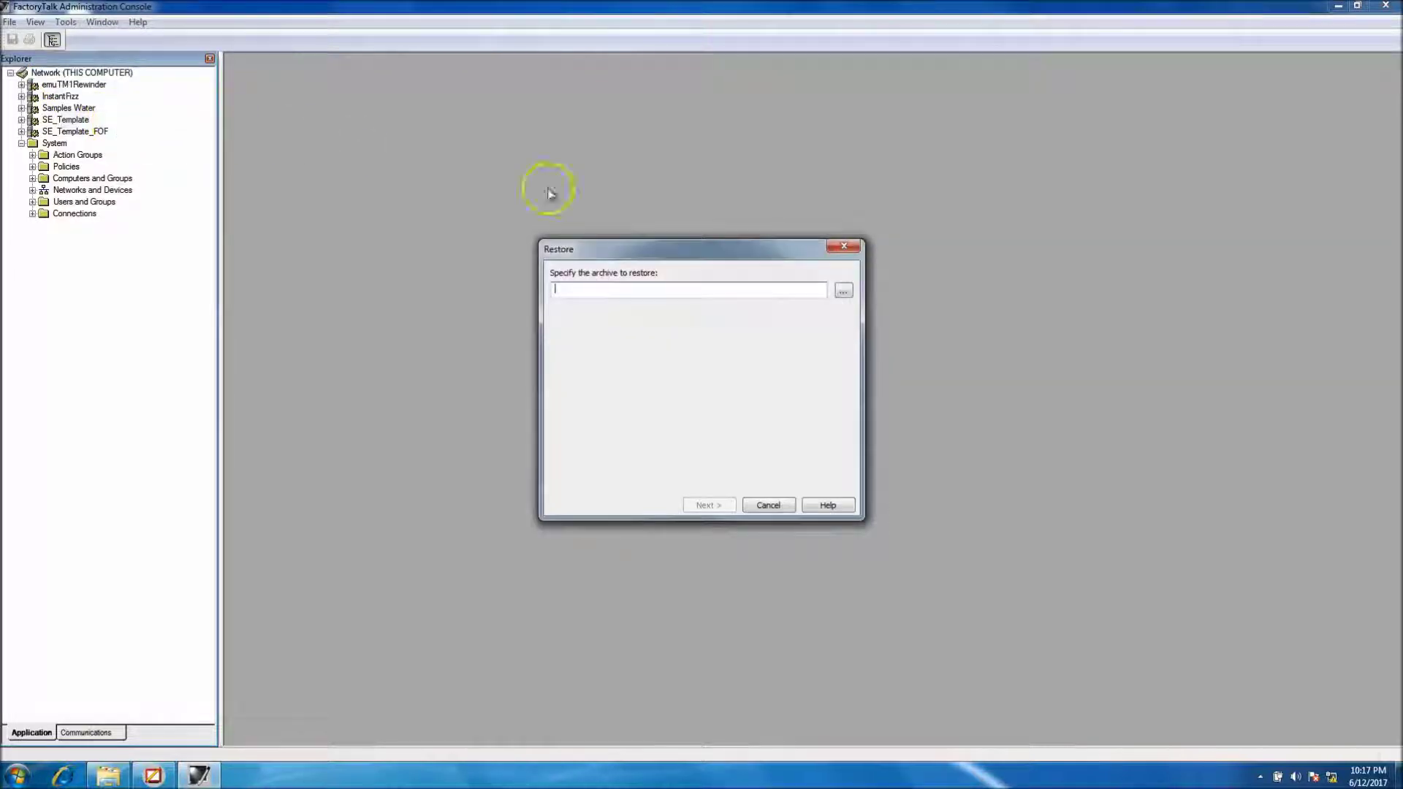
left_click(843, 290)
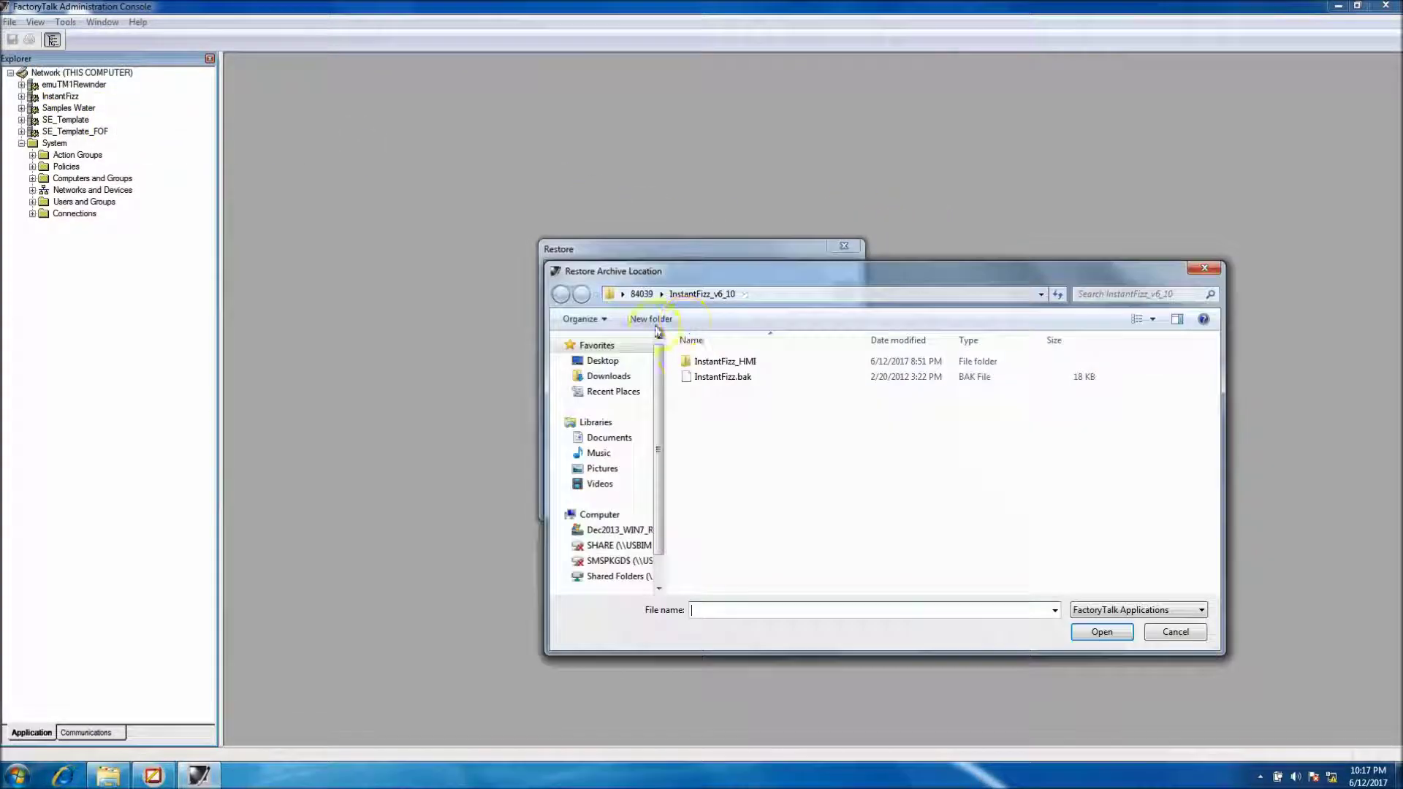
left_click(716, 377)
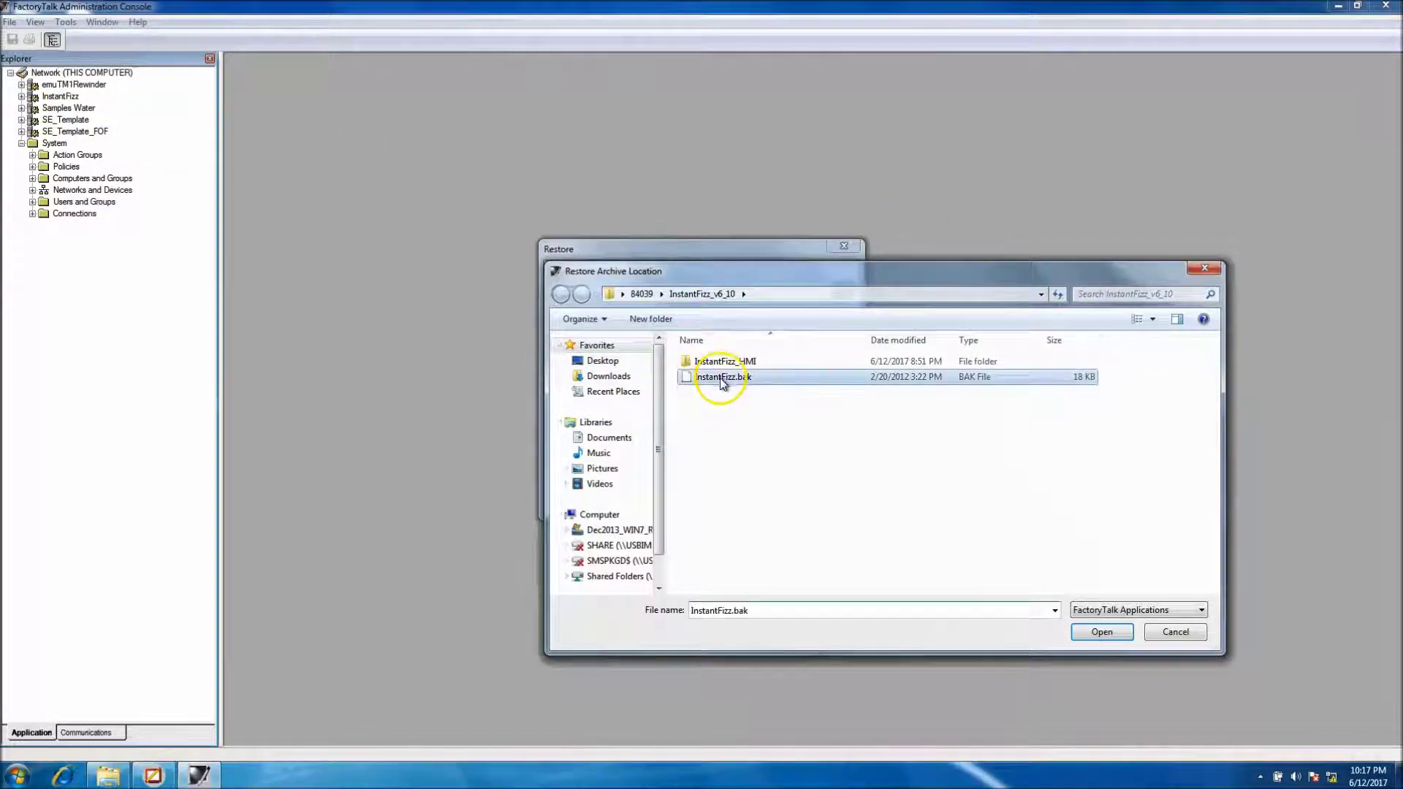
left_click(1169, 634)
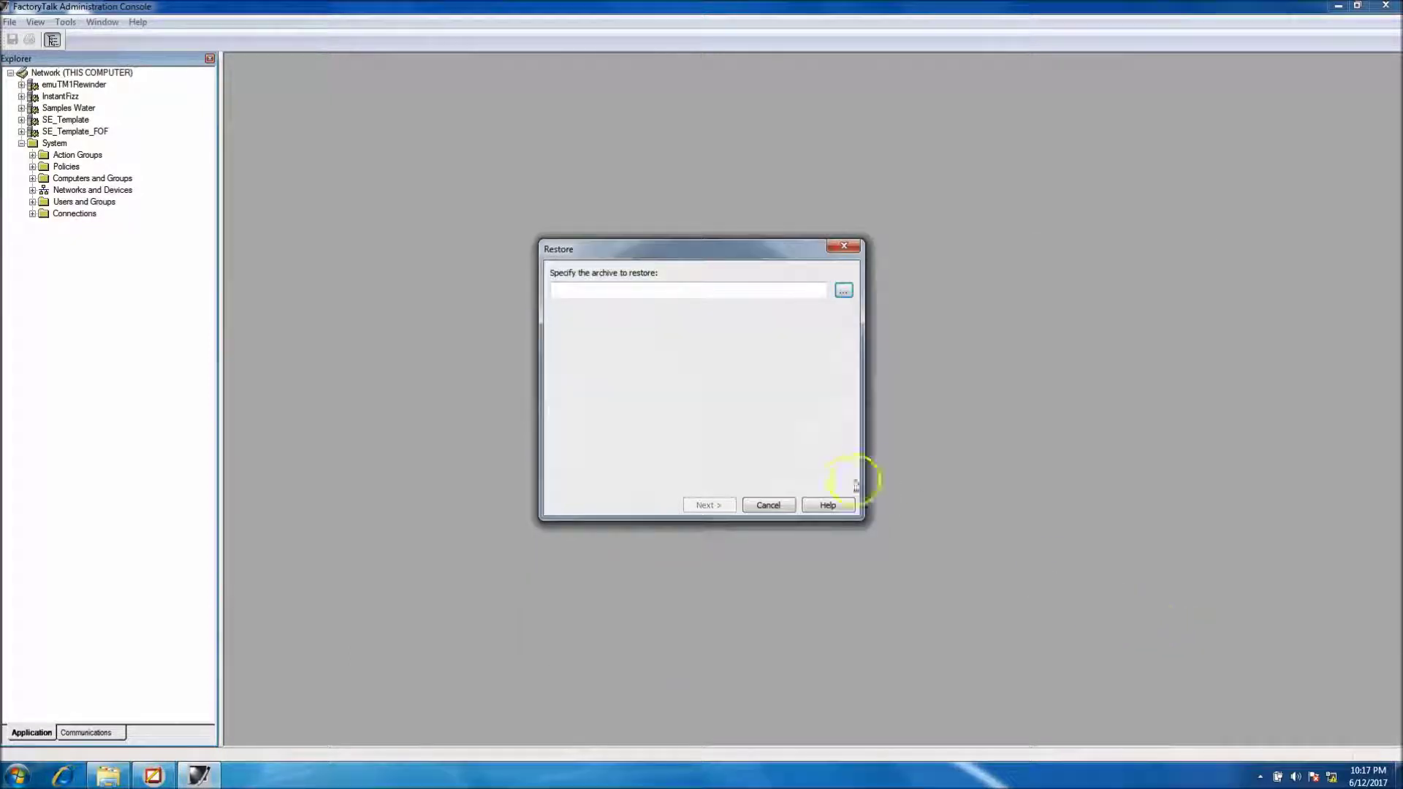
left_click(774, 504)
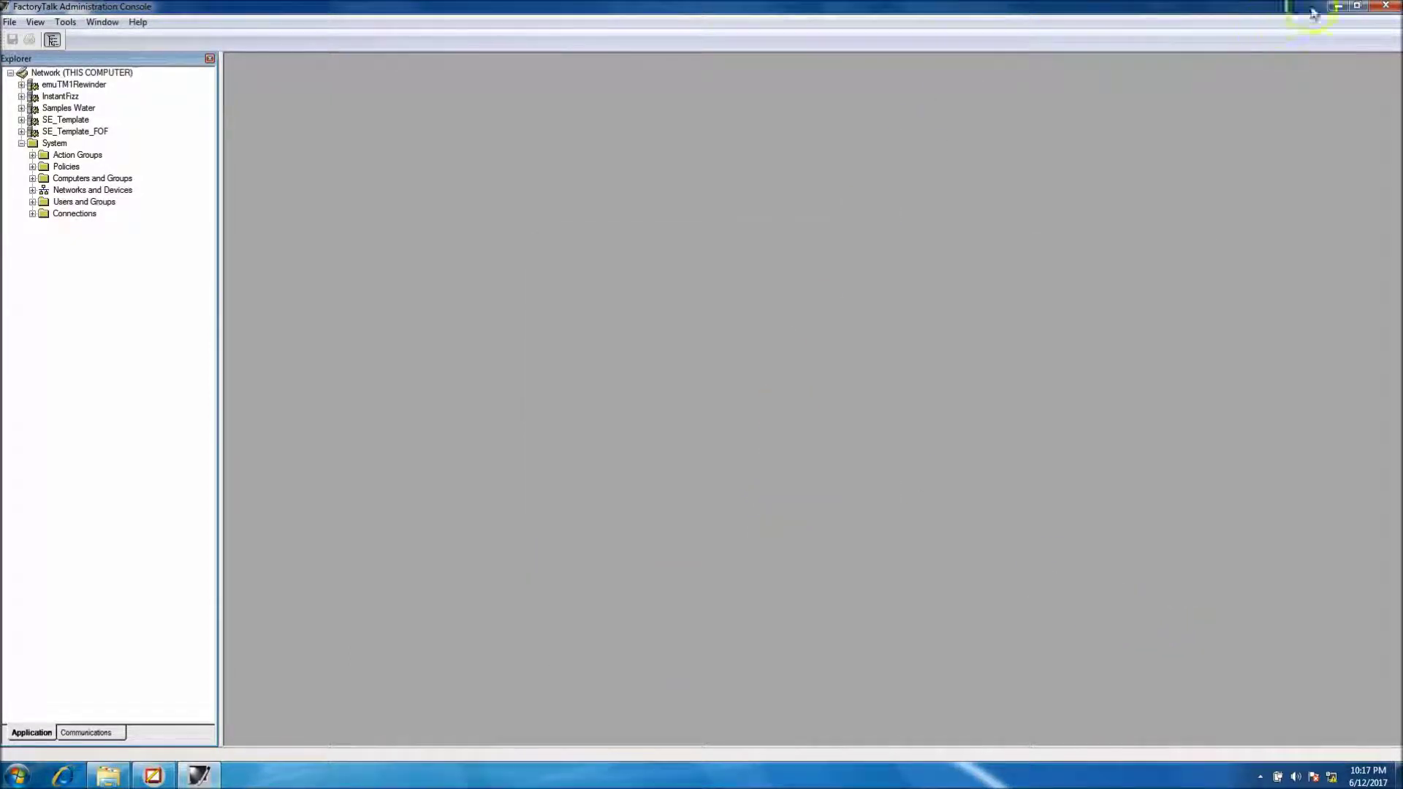
left_click(1385, 7)
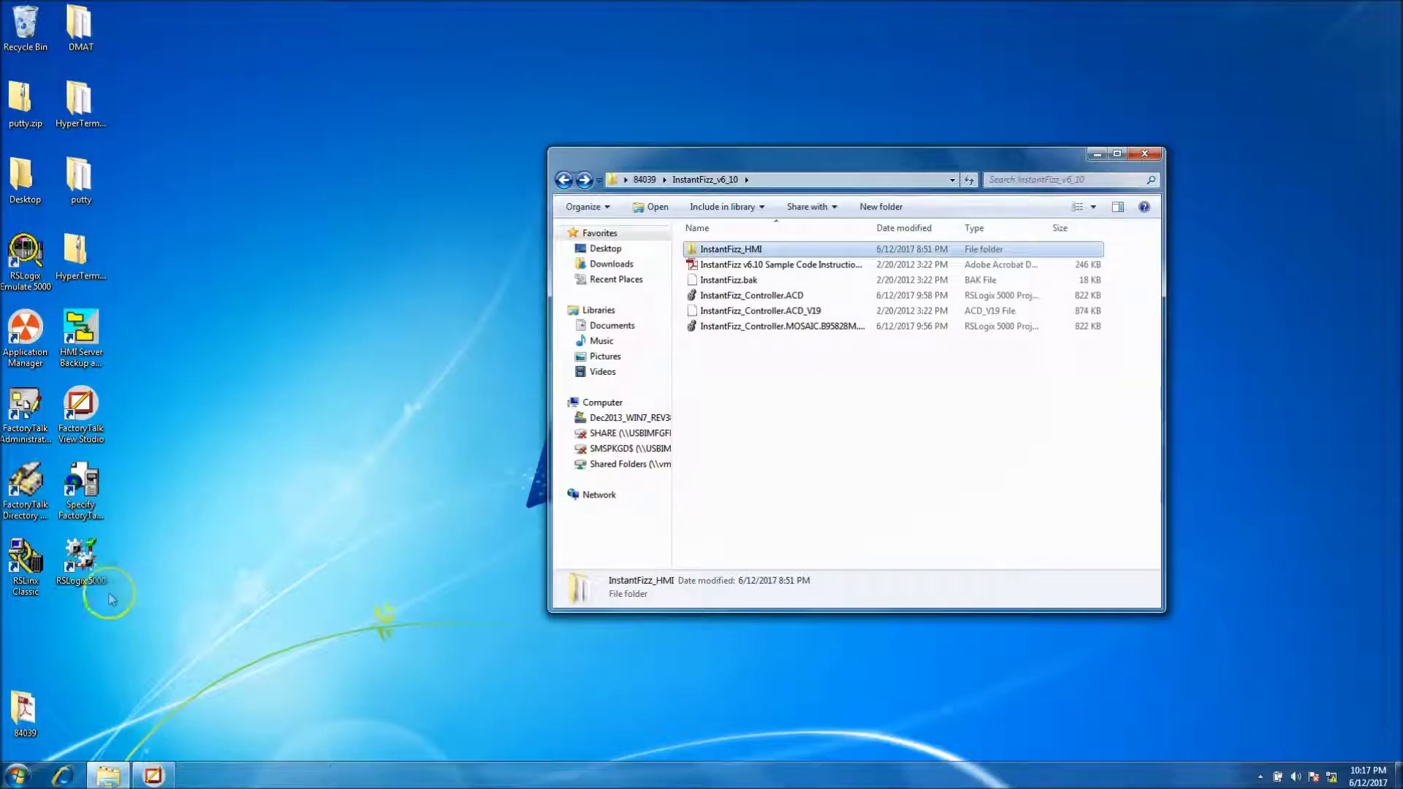
Step: Close the Administration Console, inspect the InstantFizz_HMI folder's contents, then copy the folder
left_click(88, 424)
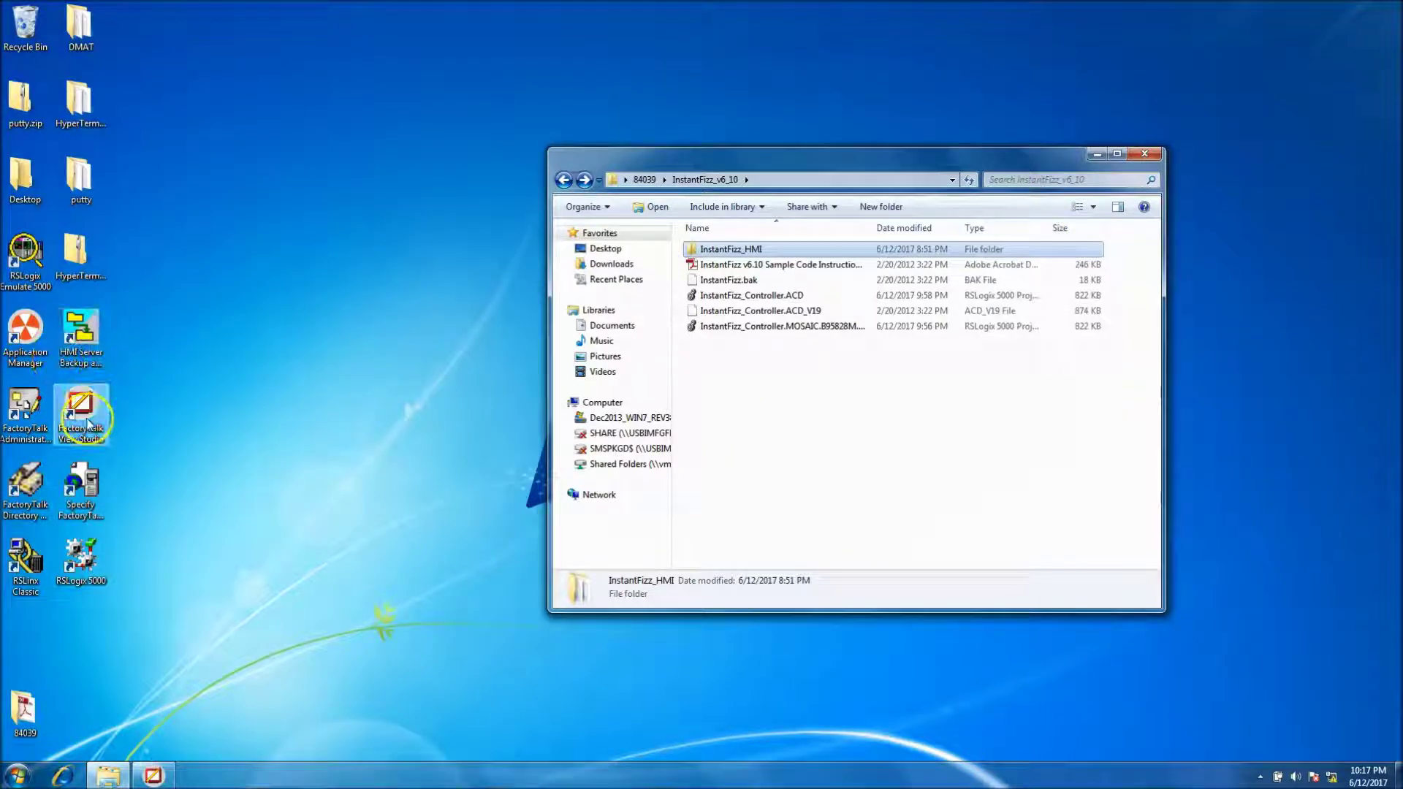
right_click(745, 252)
left_click(758, 256)
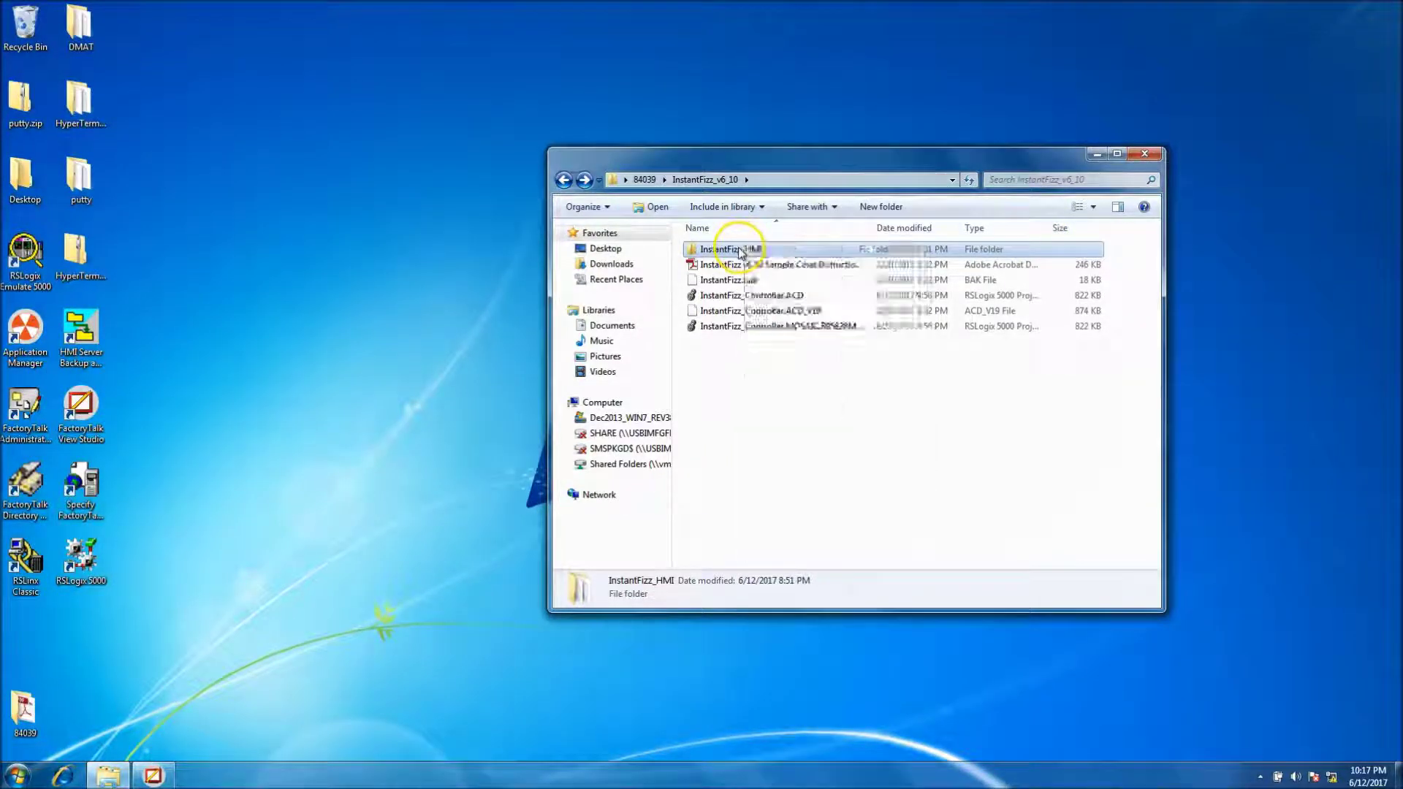
scroll(791, 387, "down", 1)
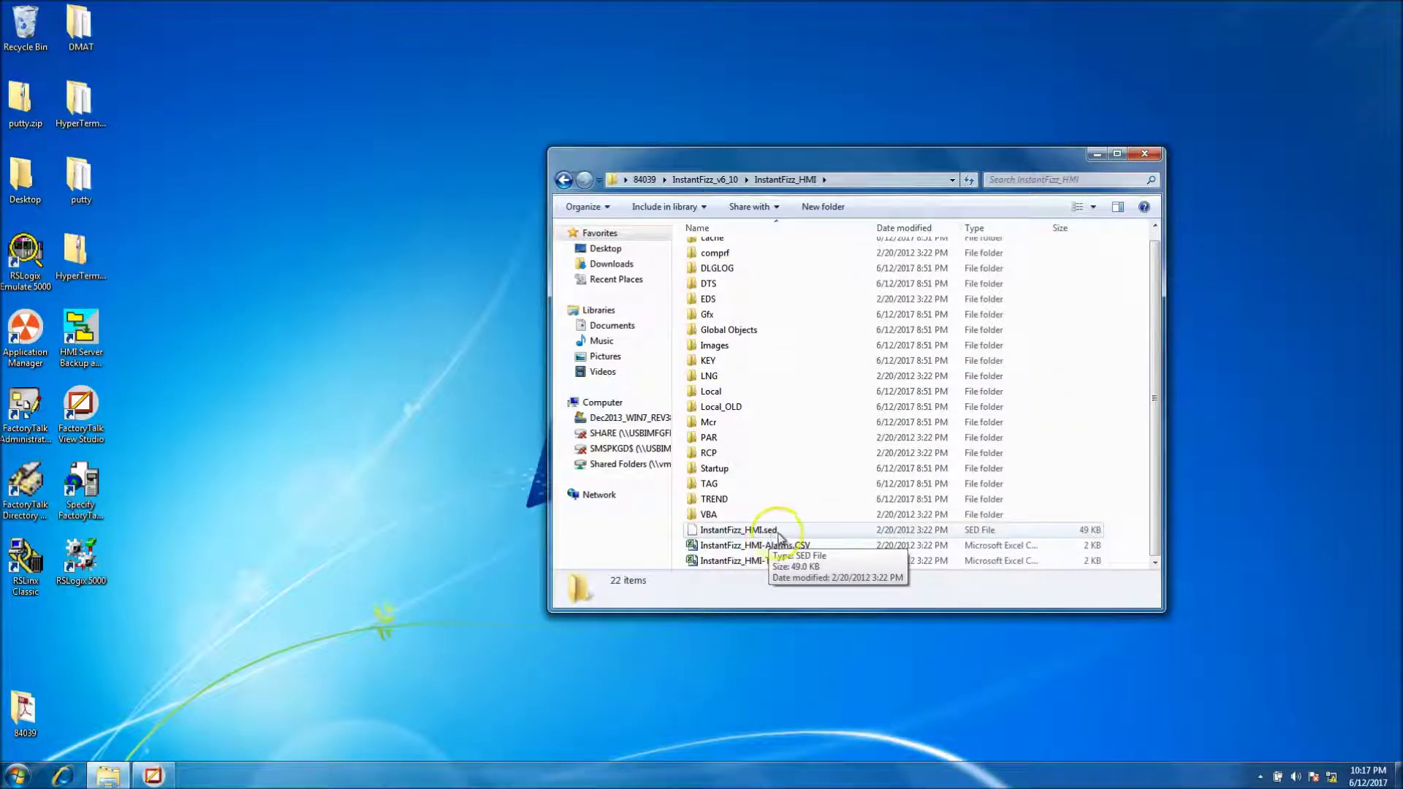
left_click(563, 179)
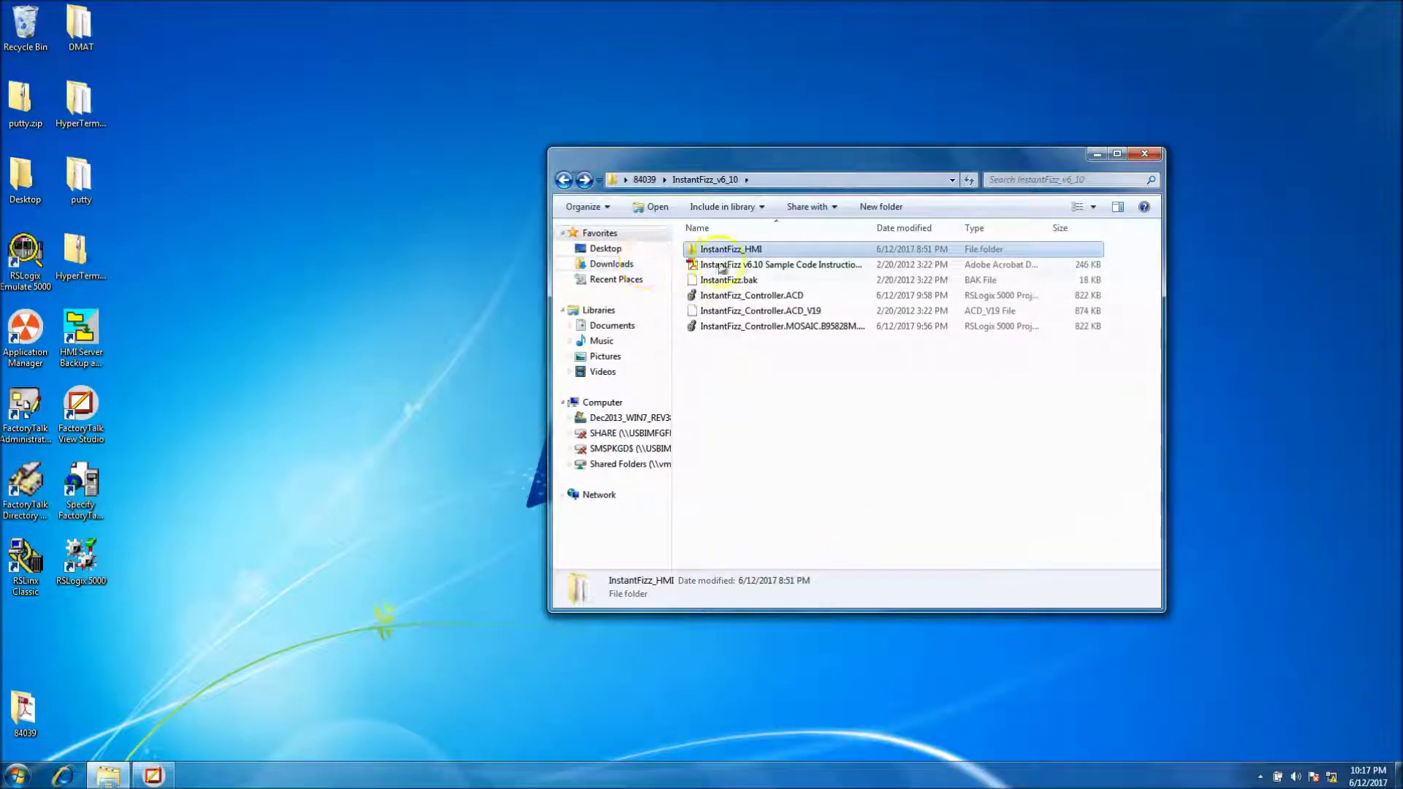
right_click(720, 249)
left_click(751, 442)
Step: Open the C: drive from the Computer view in Windows Explorer
mouse_move(123, 779)
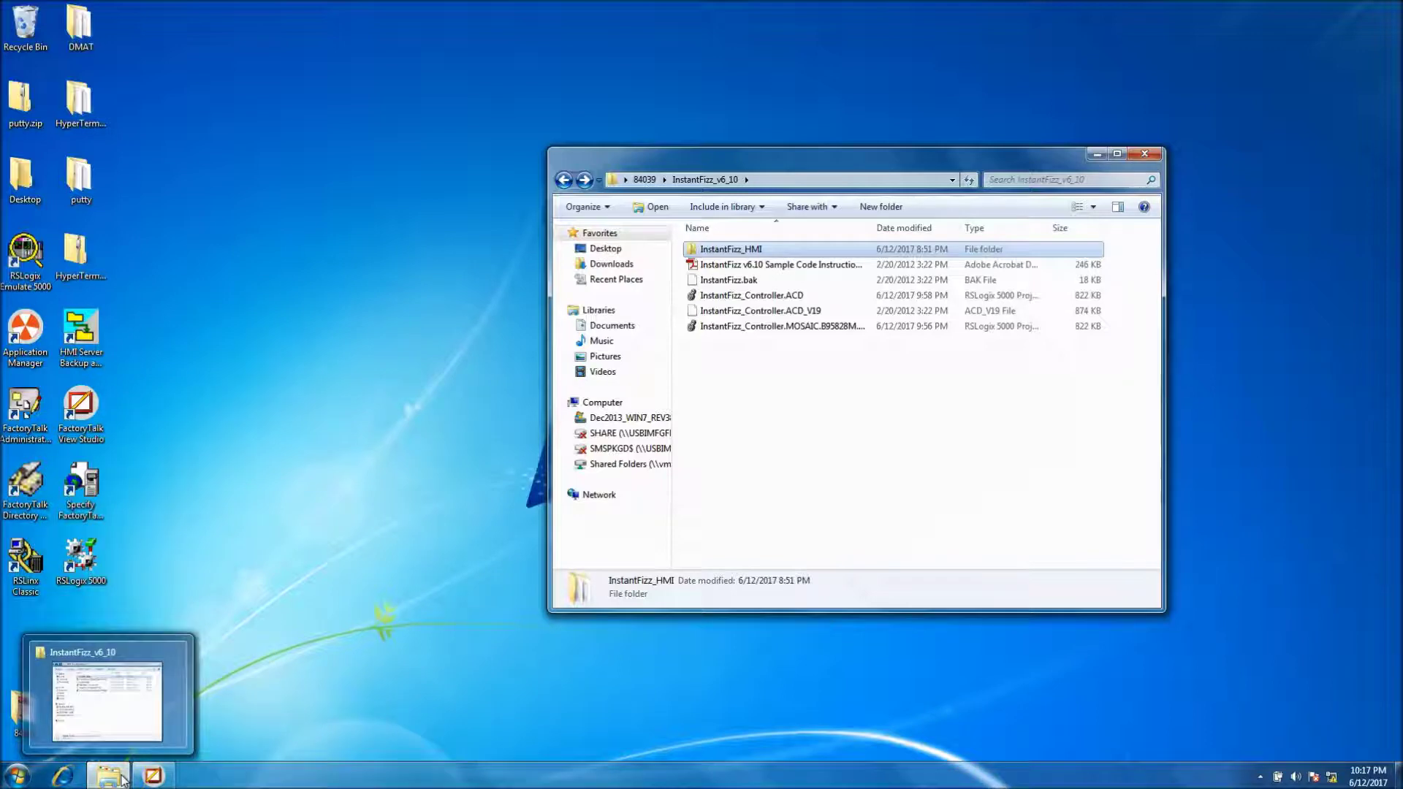
left_click(16, 775)
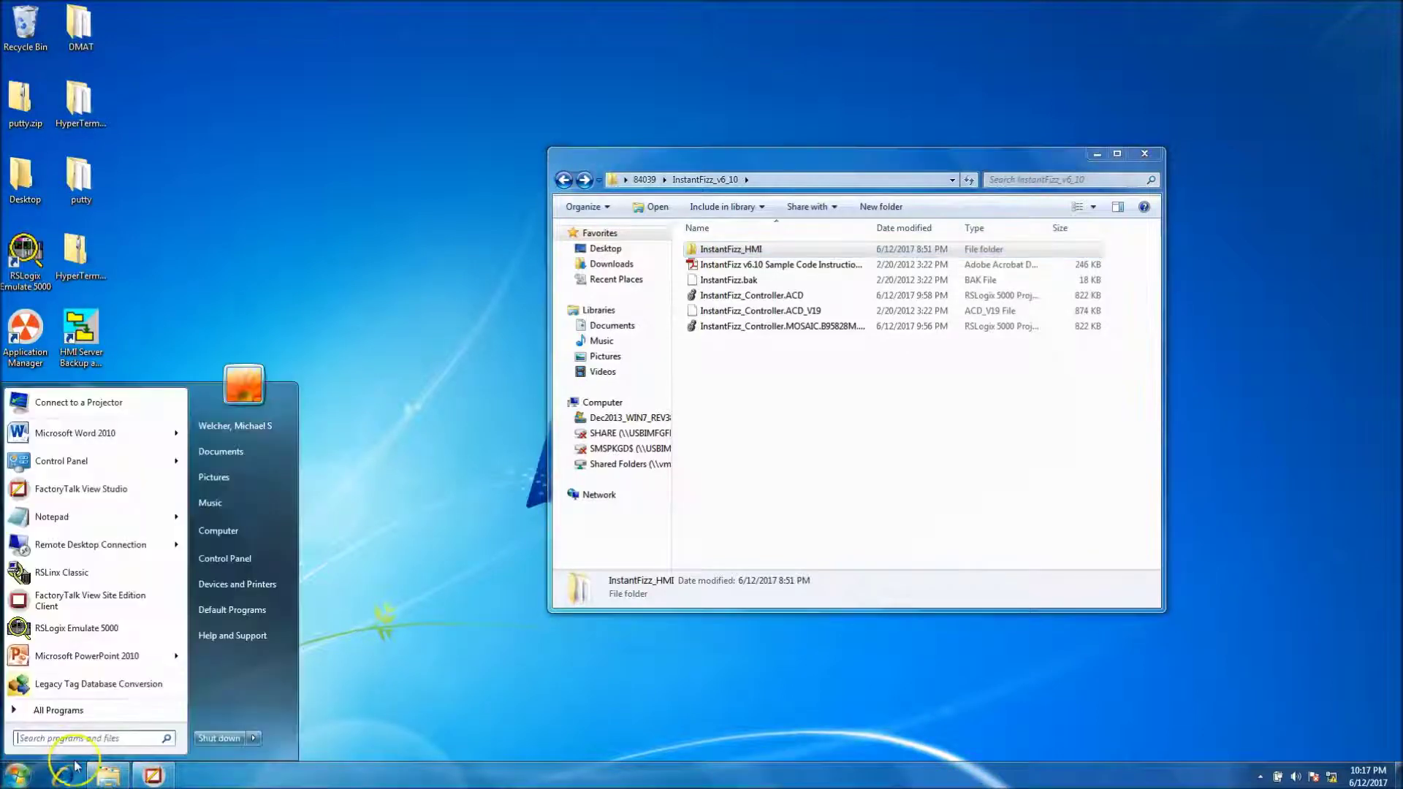
left_click(235, 534)
double_click(774, 296)
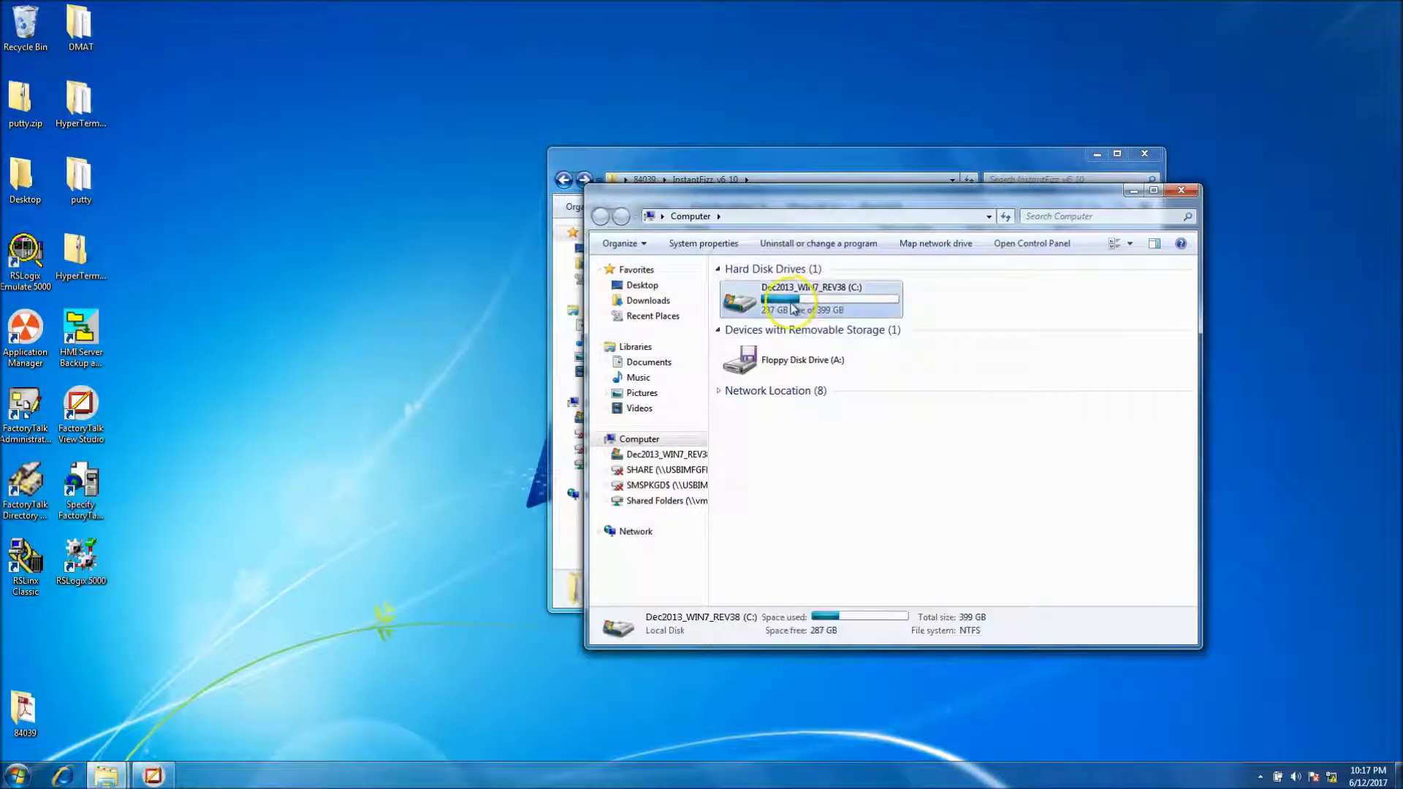
scroll(748, 400, "down", 6)
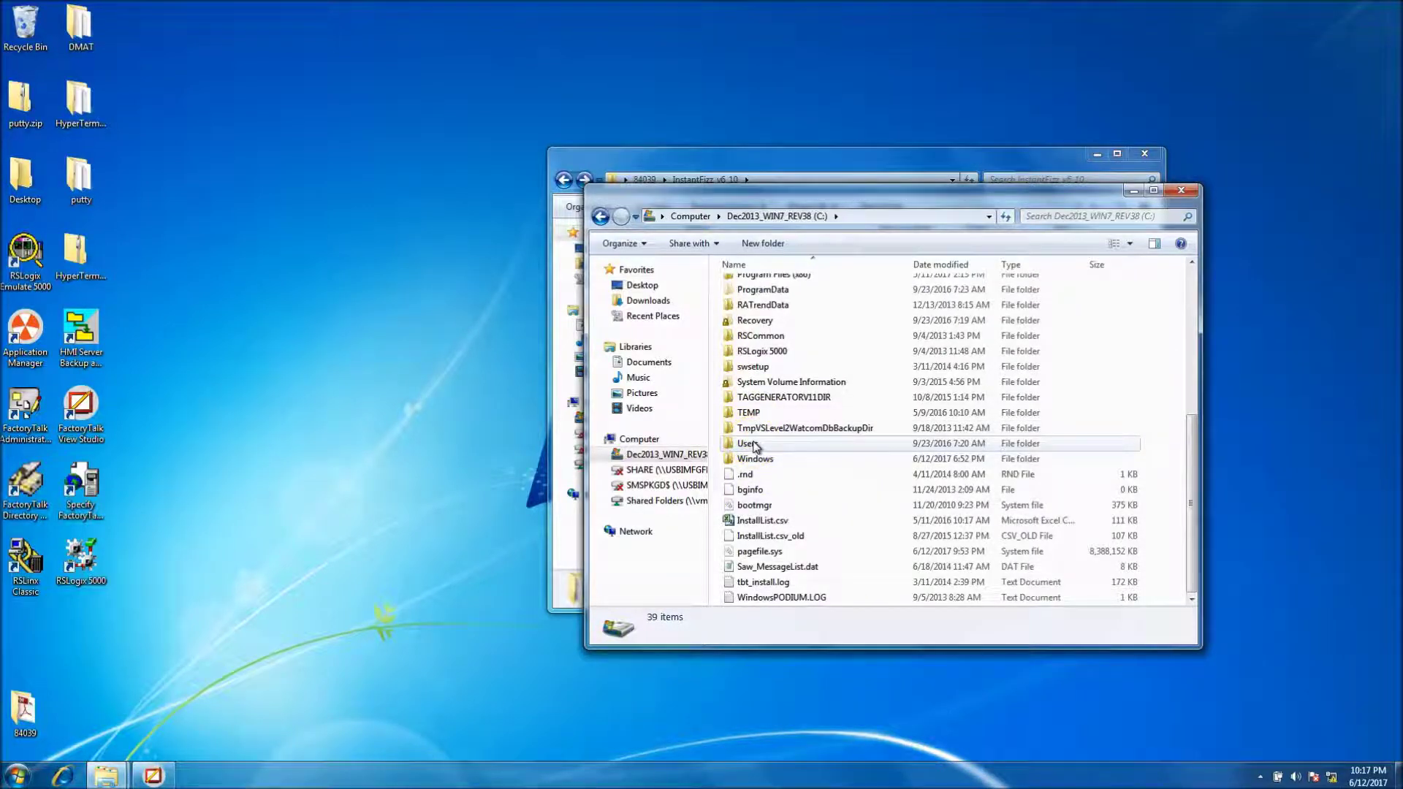
Step: Browse to Users\Public\Public Documents\RSView Enterprise\SE\HMI Projects
double_click(755, 445)
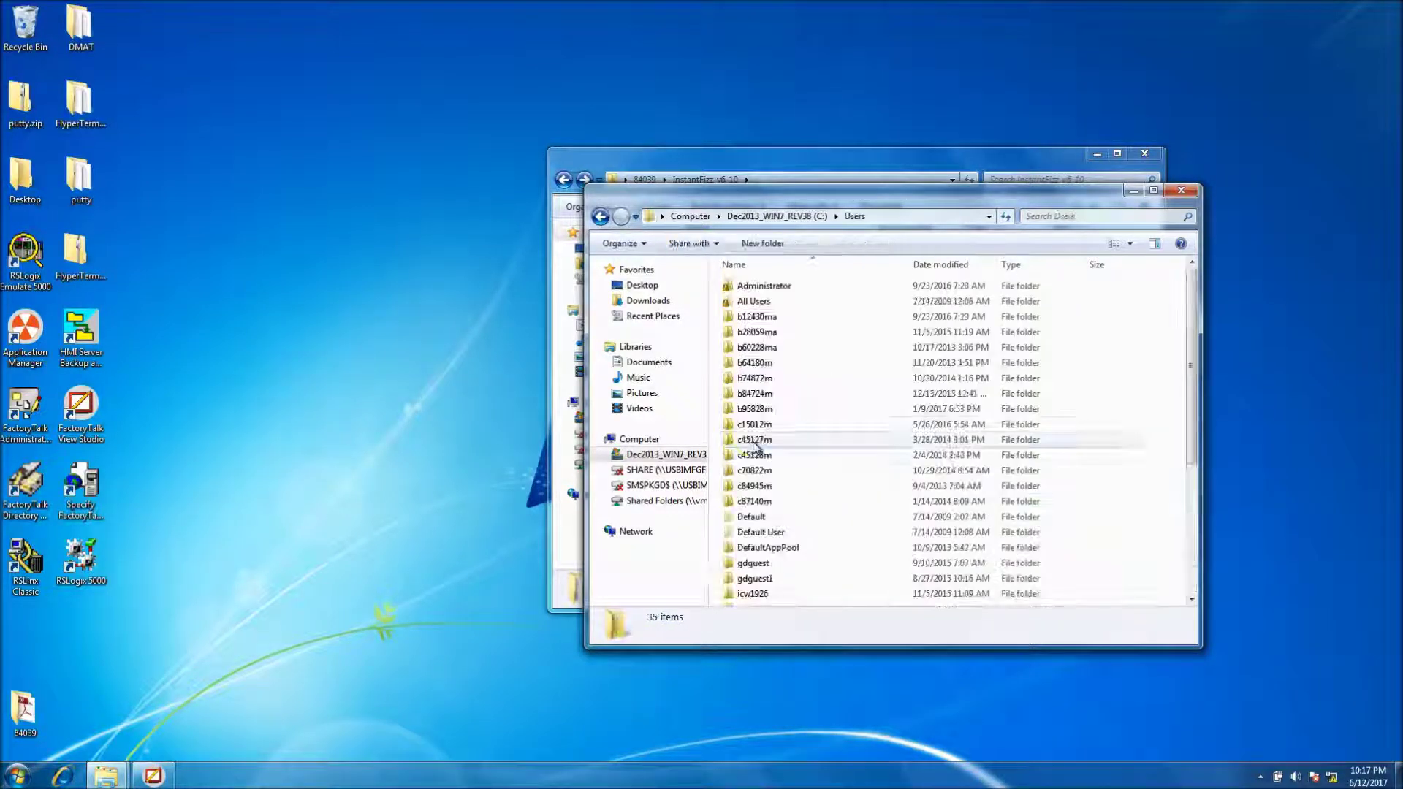
scroll(754, 468, "down", 5)
left_click(758, 415)
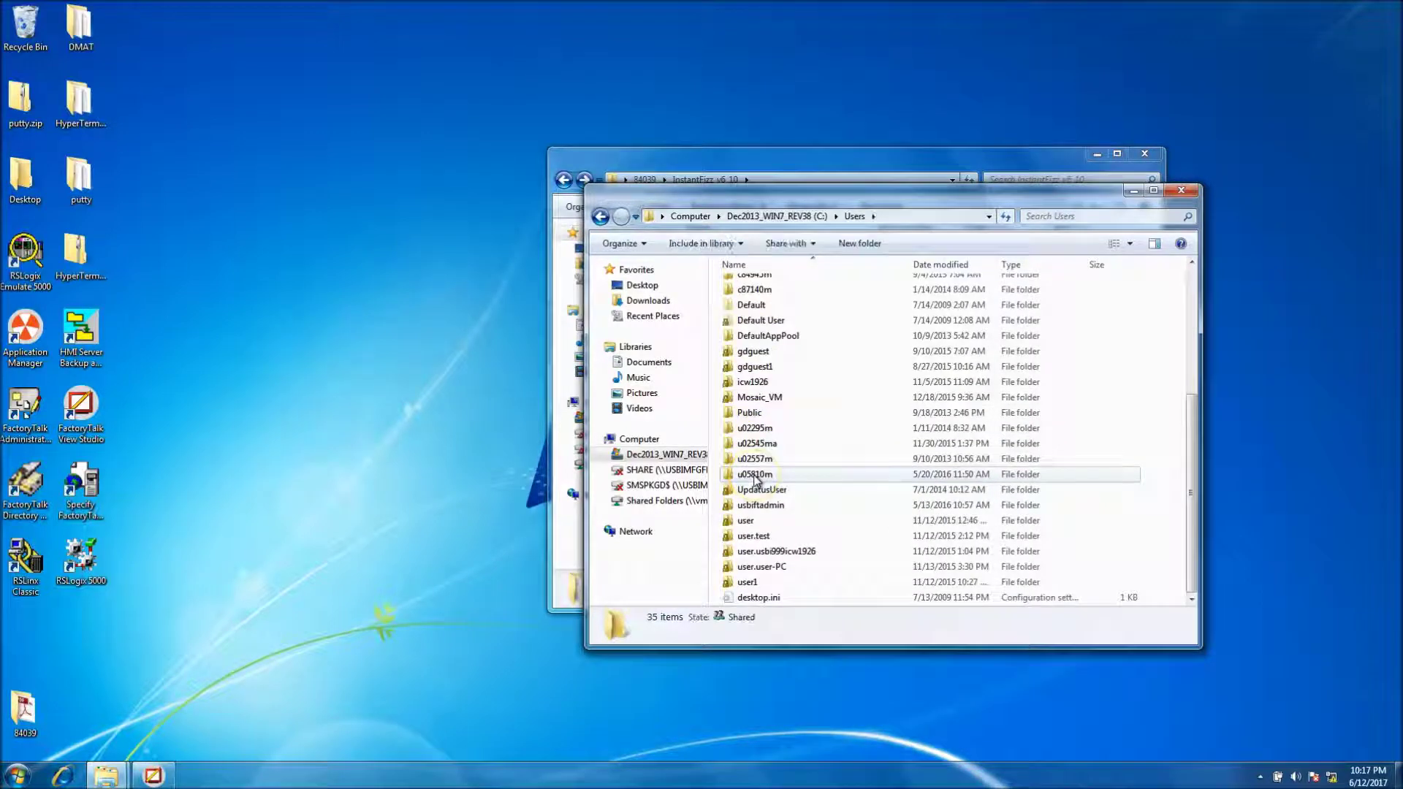
double_click(759, 415)
double_click(756, 337)
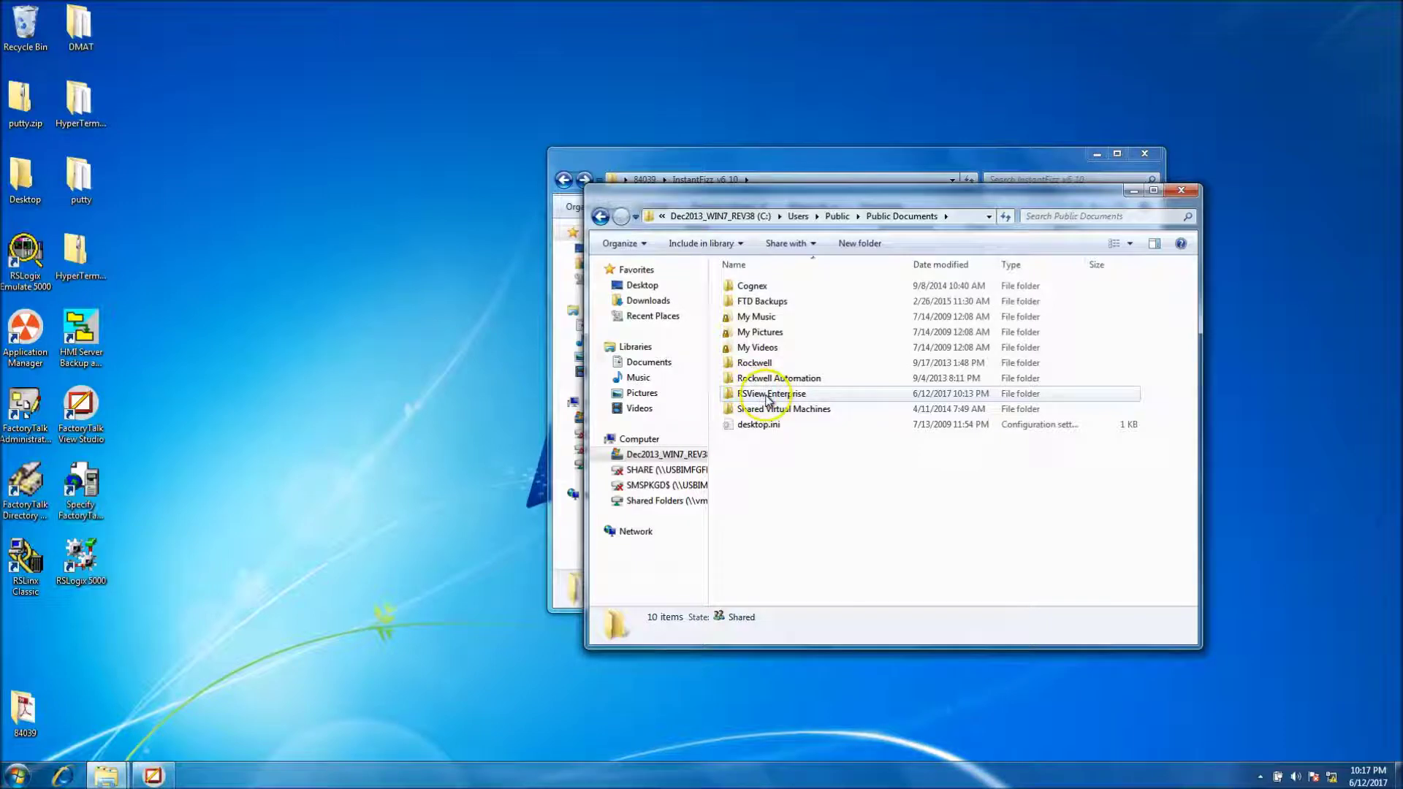
double_click(790, 395)
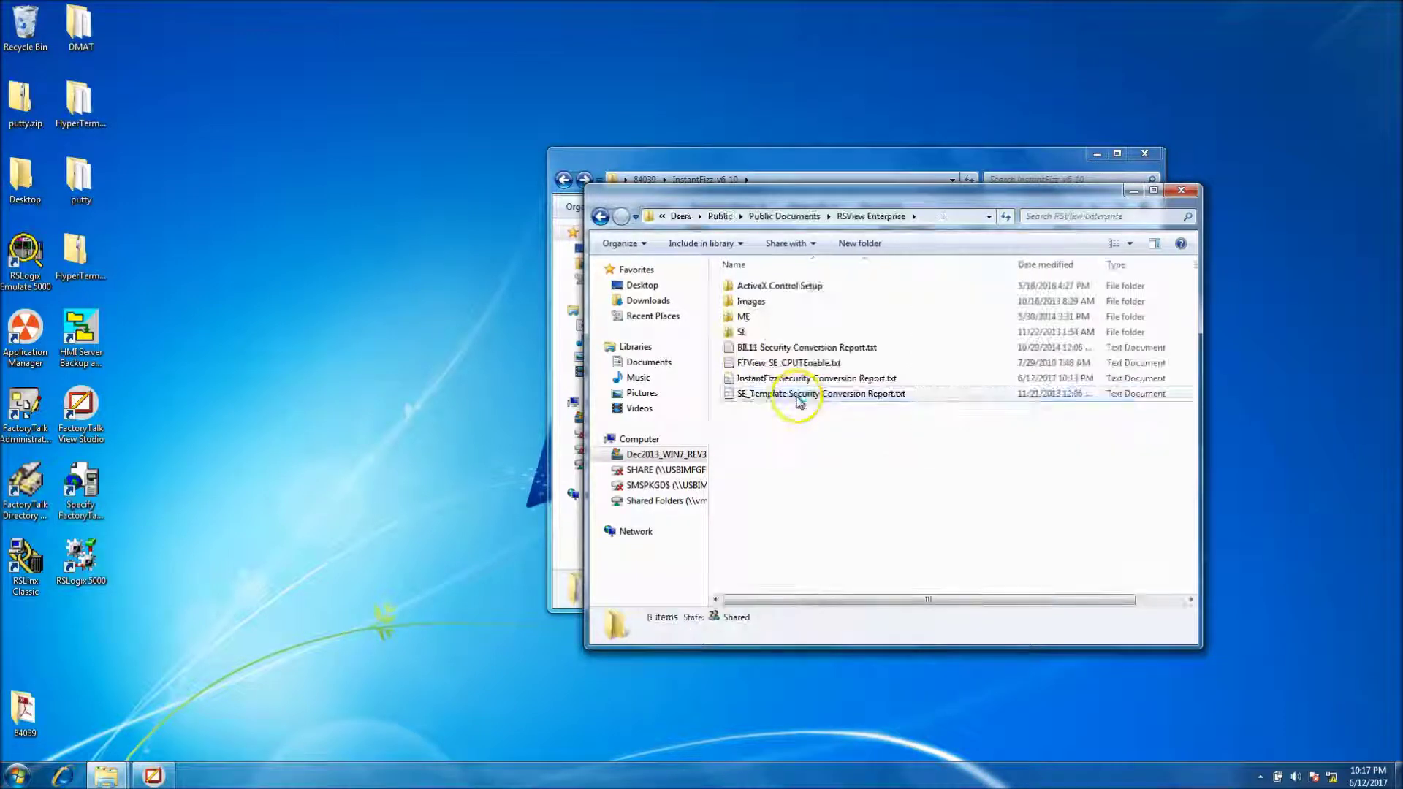
double_click(749, 334)
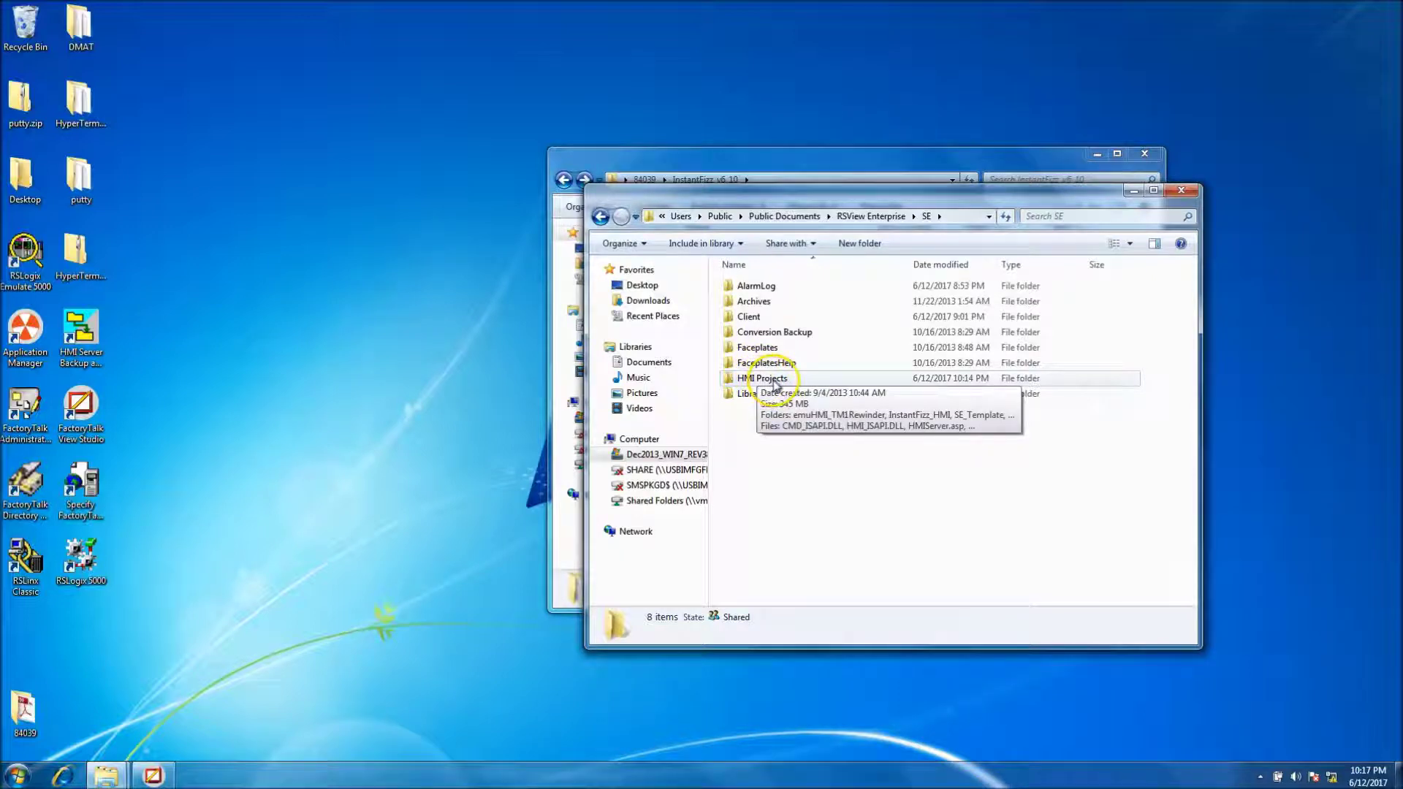
left_click(776, 385)
double_click(775, 385)
Step: Check the Paste option inside HMI Projects, then close both Explorer windows
right_click(796, 490)
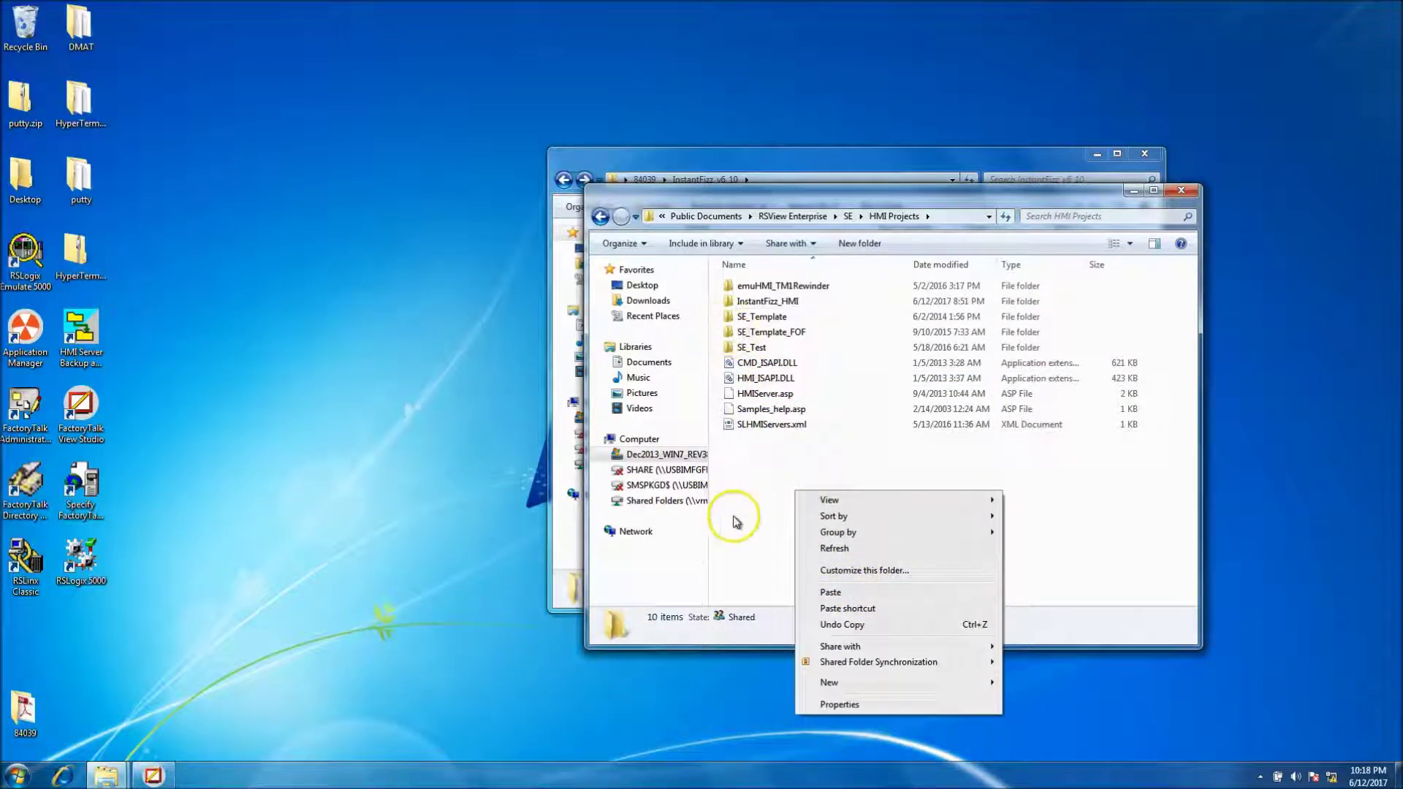
left_click(1178, 189)
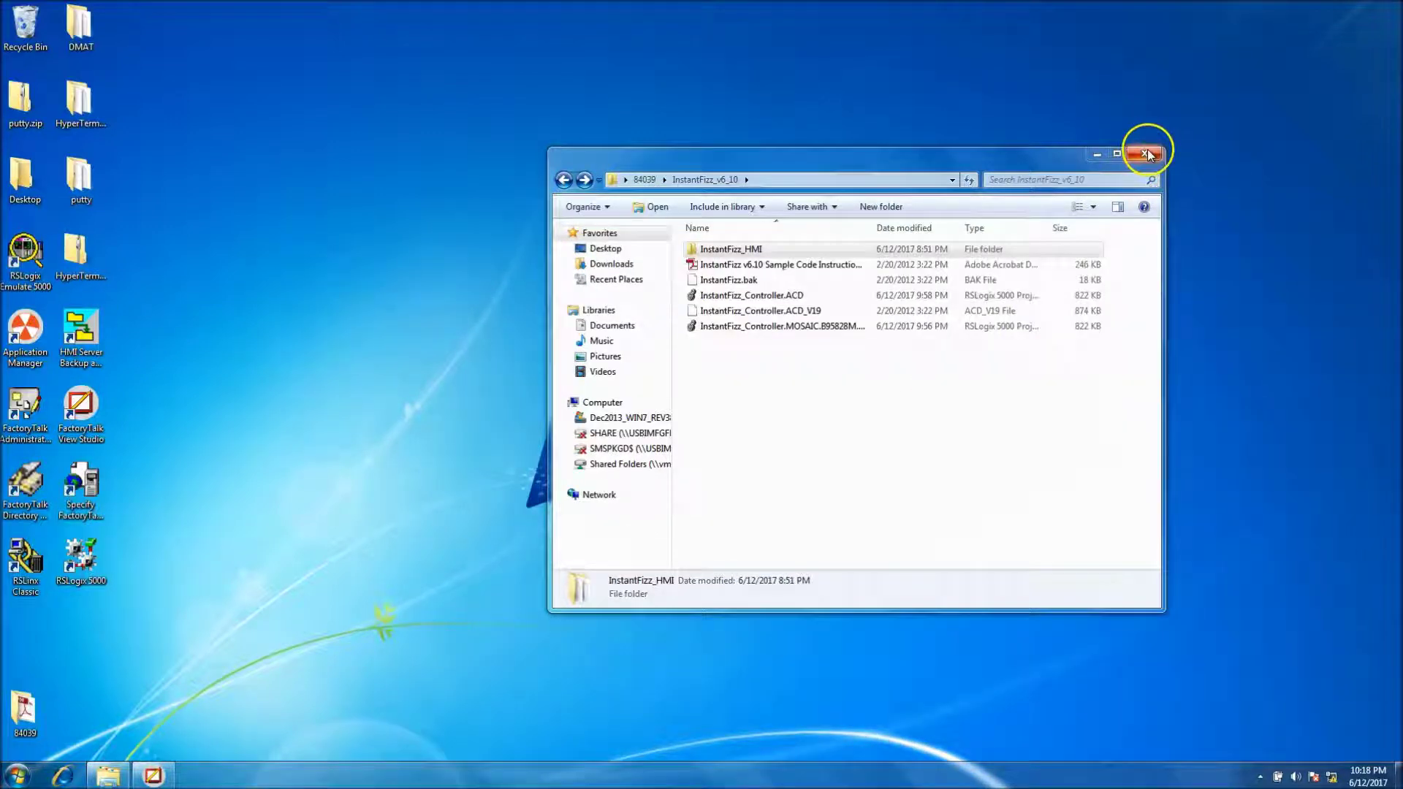
left_click(1145, 152)
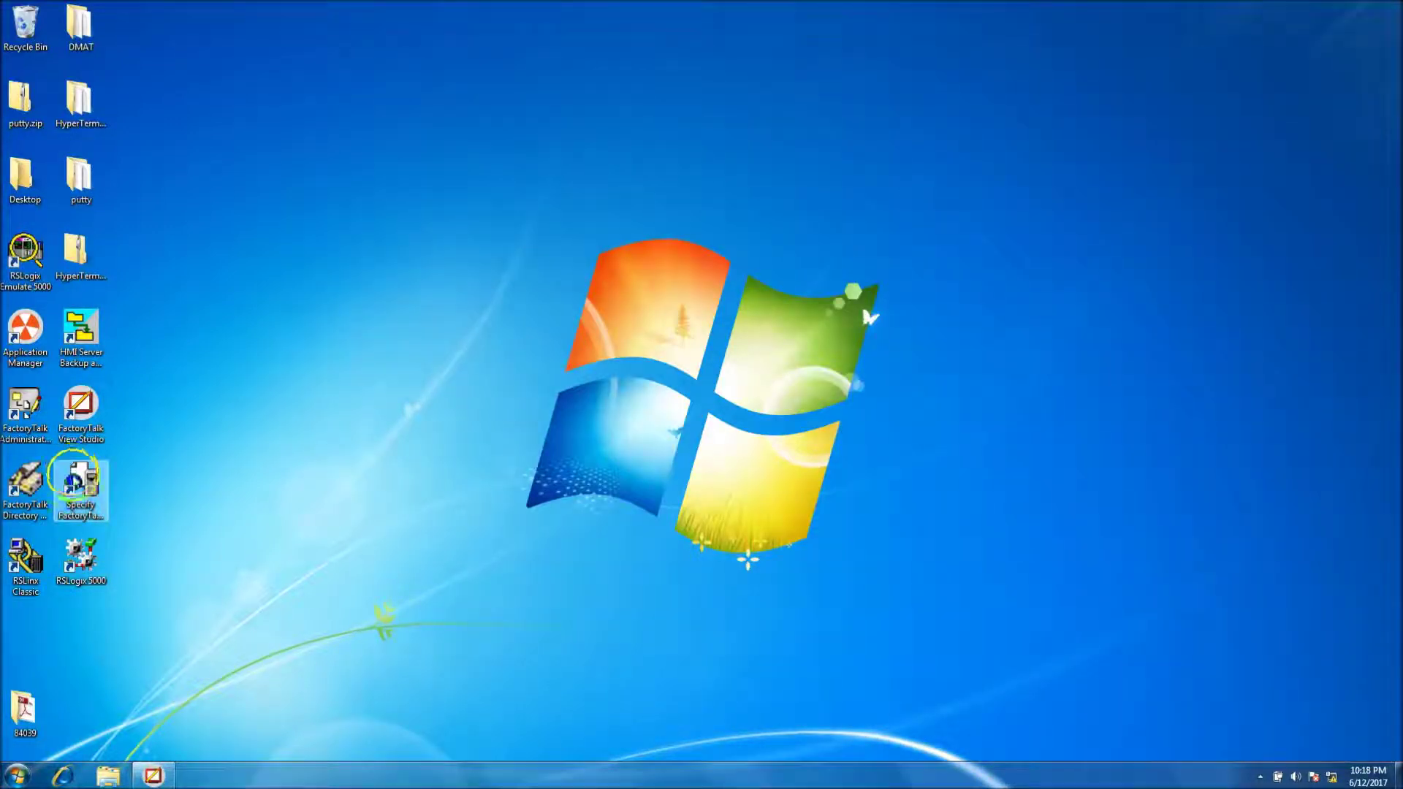
Step: Review the InstantFizz_HMI server properties' host computer name and cancel without changes
left_click(153, 775)
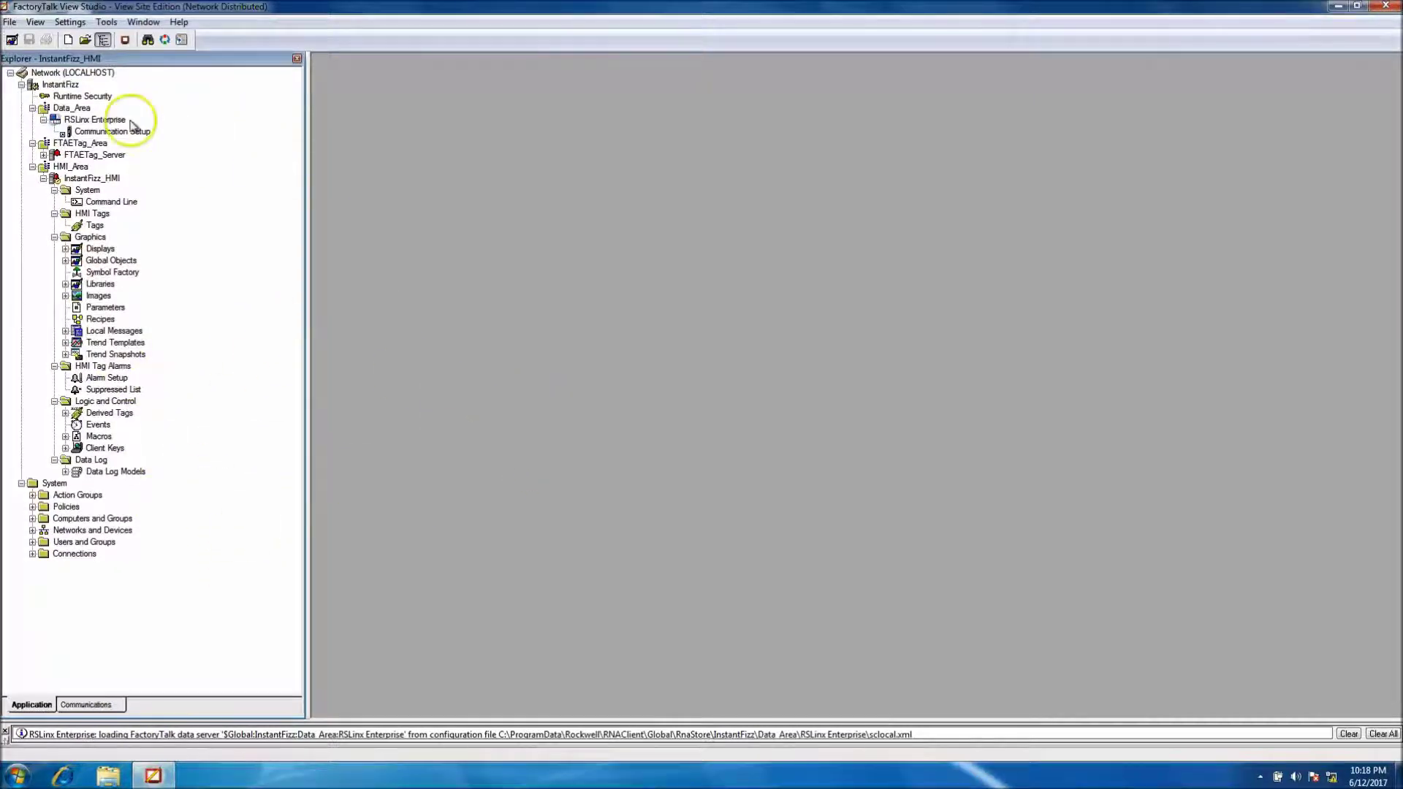
left_click(92, 180)
right_click(92, 182)
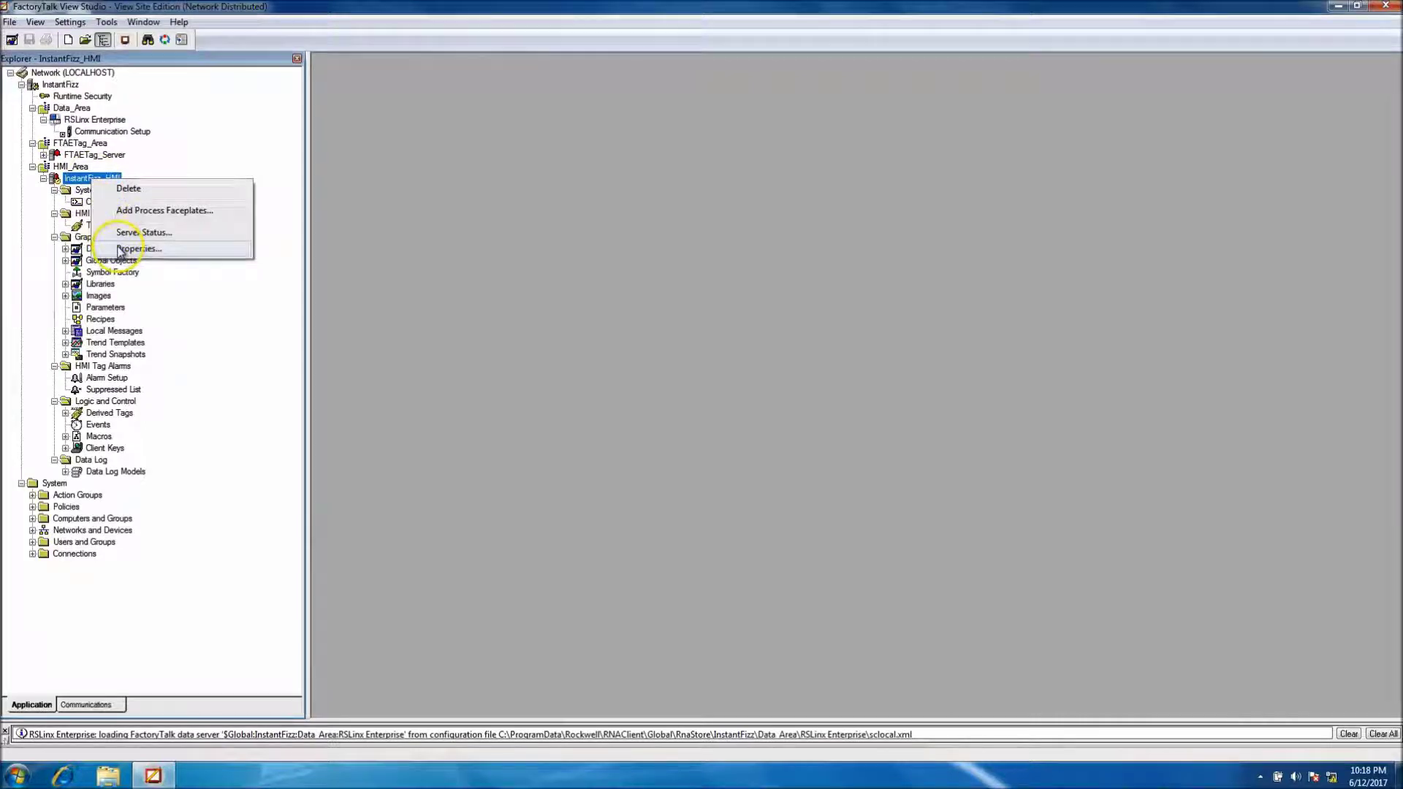
left_click(225, 249)
double_click(117, 171)
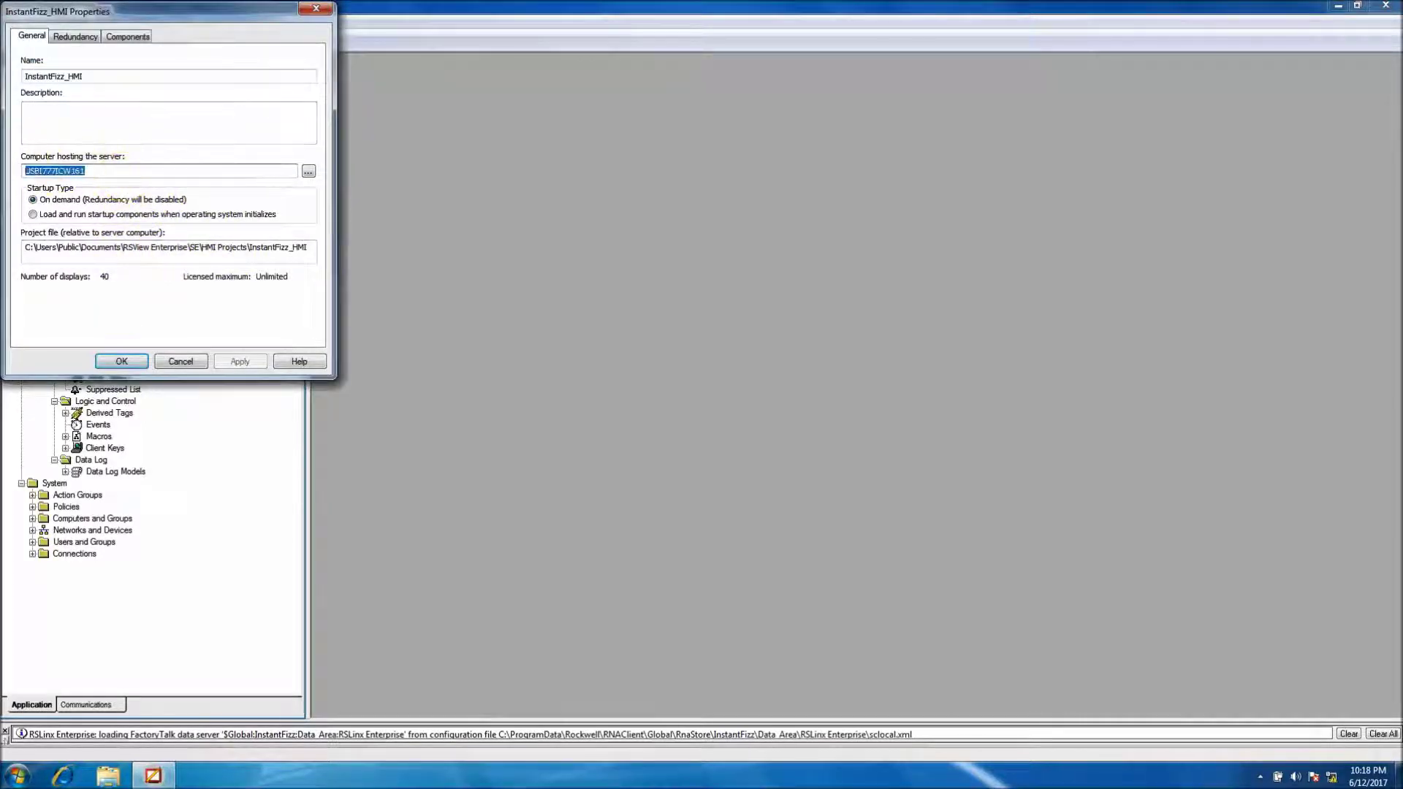
left_click(180, 359)
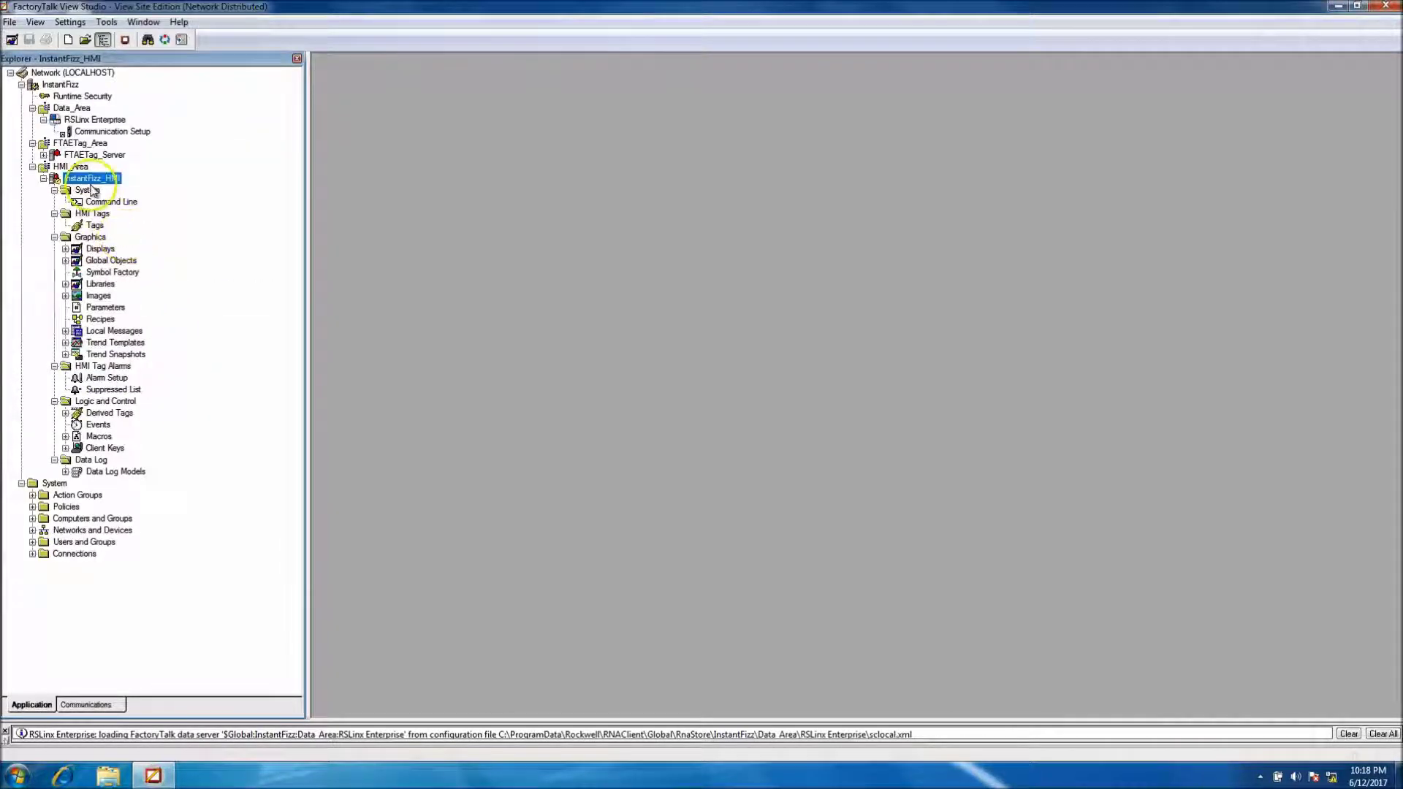
Step: Expand the InstantFizz_HMI Displays folder to list the restored displays, starting with alarm banner
left_click(88, 155)
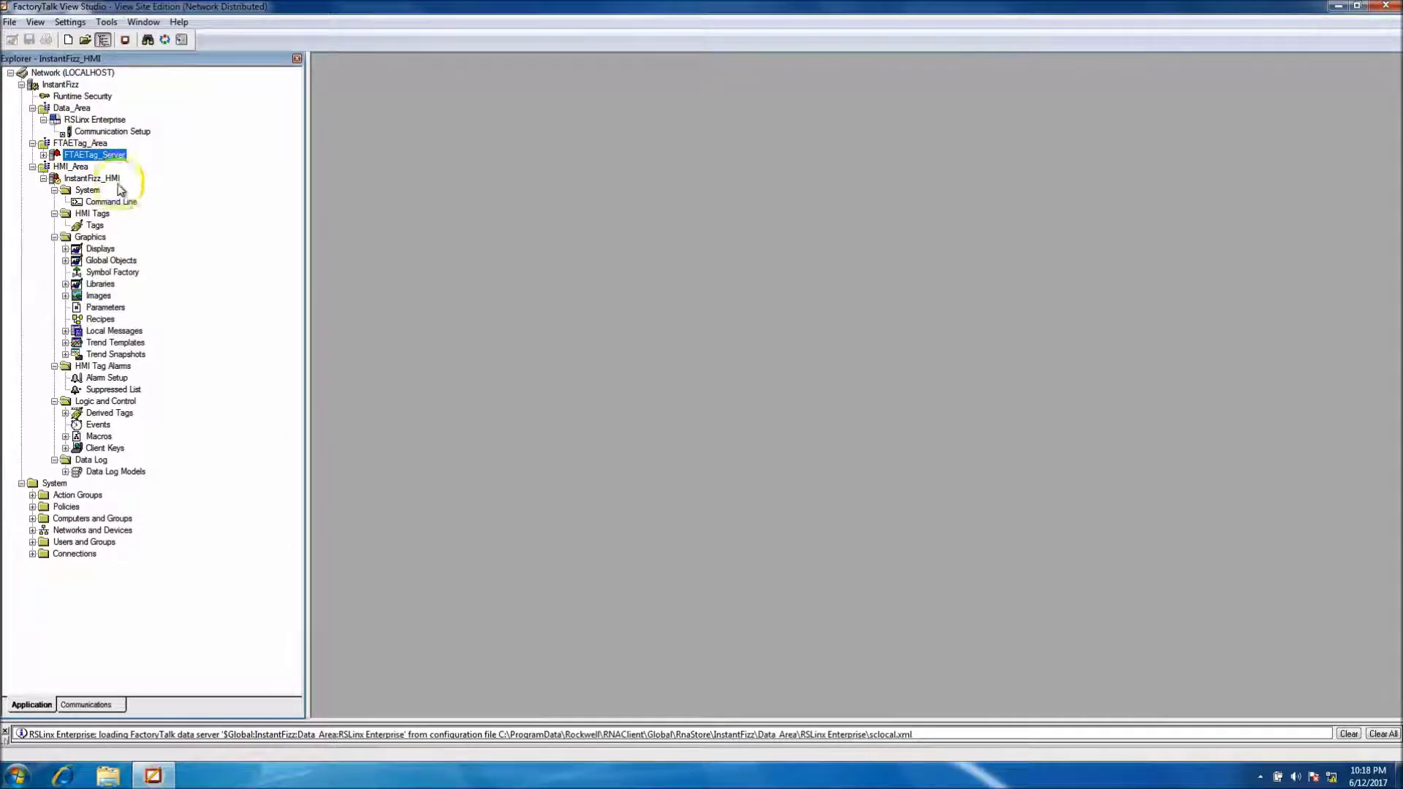
left_click(65, 249)
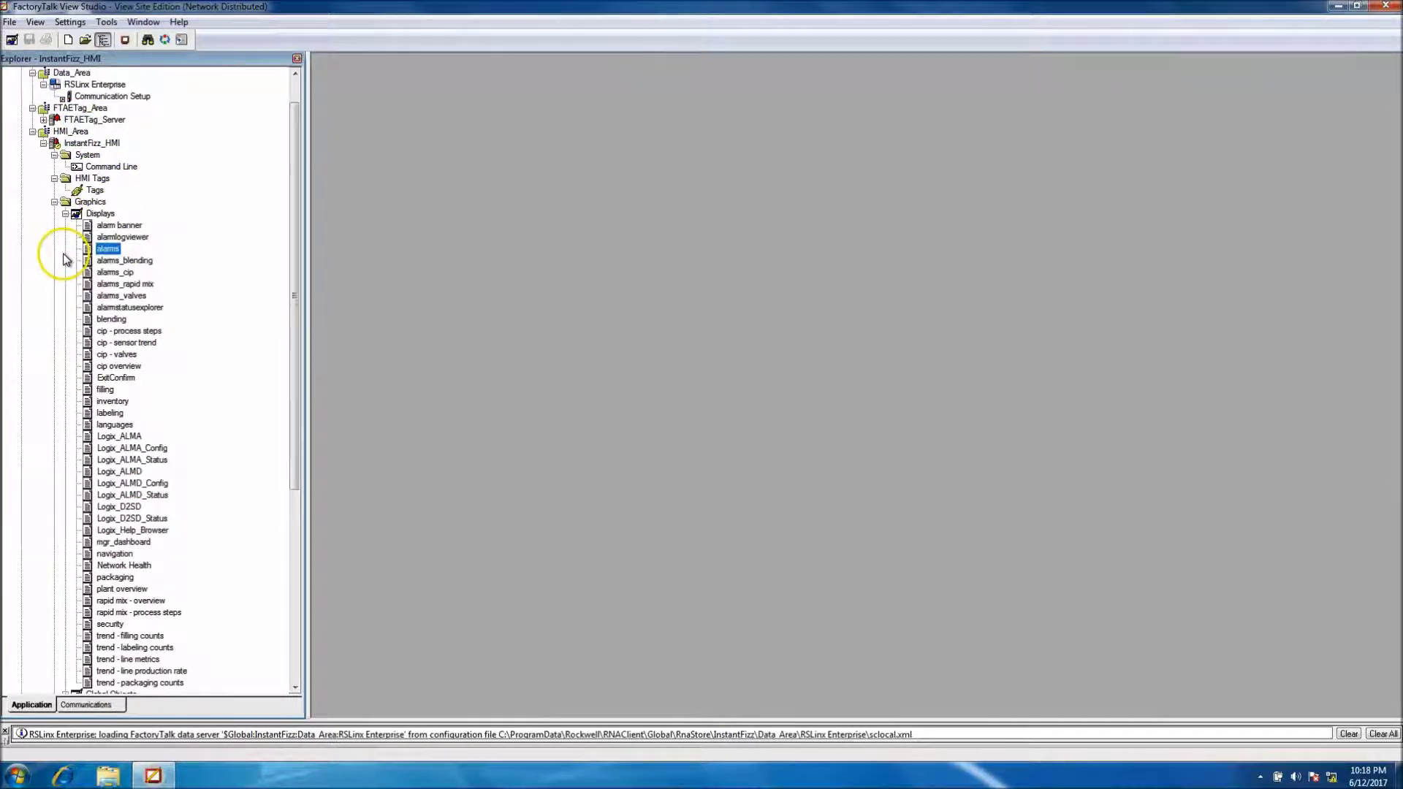
left_click(84, 144)
Step: Check the FTAETag_Server alarm server's host computer in its properties, then cancel
left_click(76, 120)
right_click(77, 120)
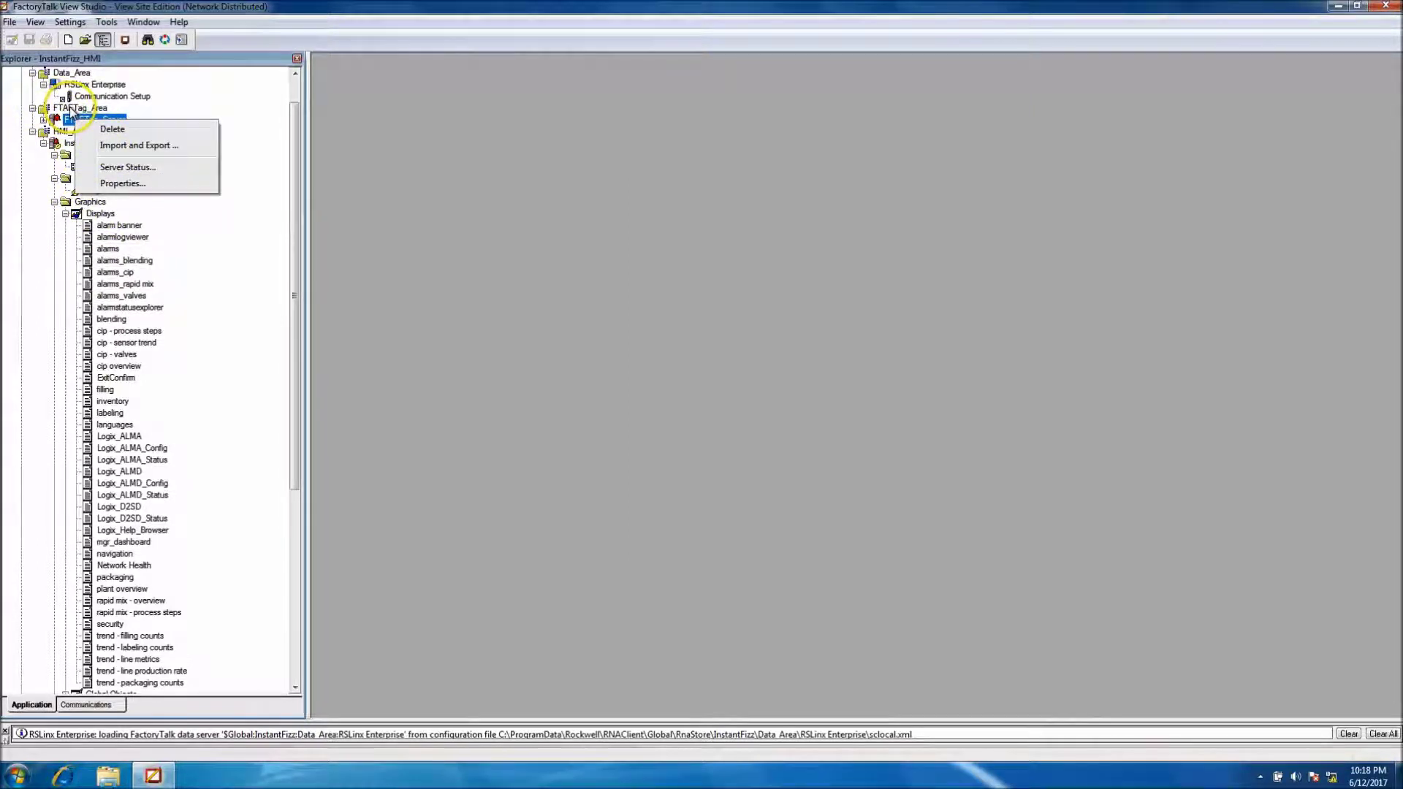
left_click(123, 184)
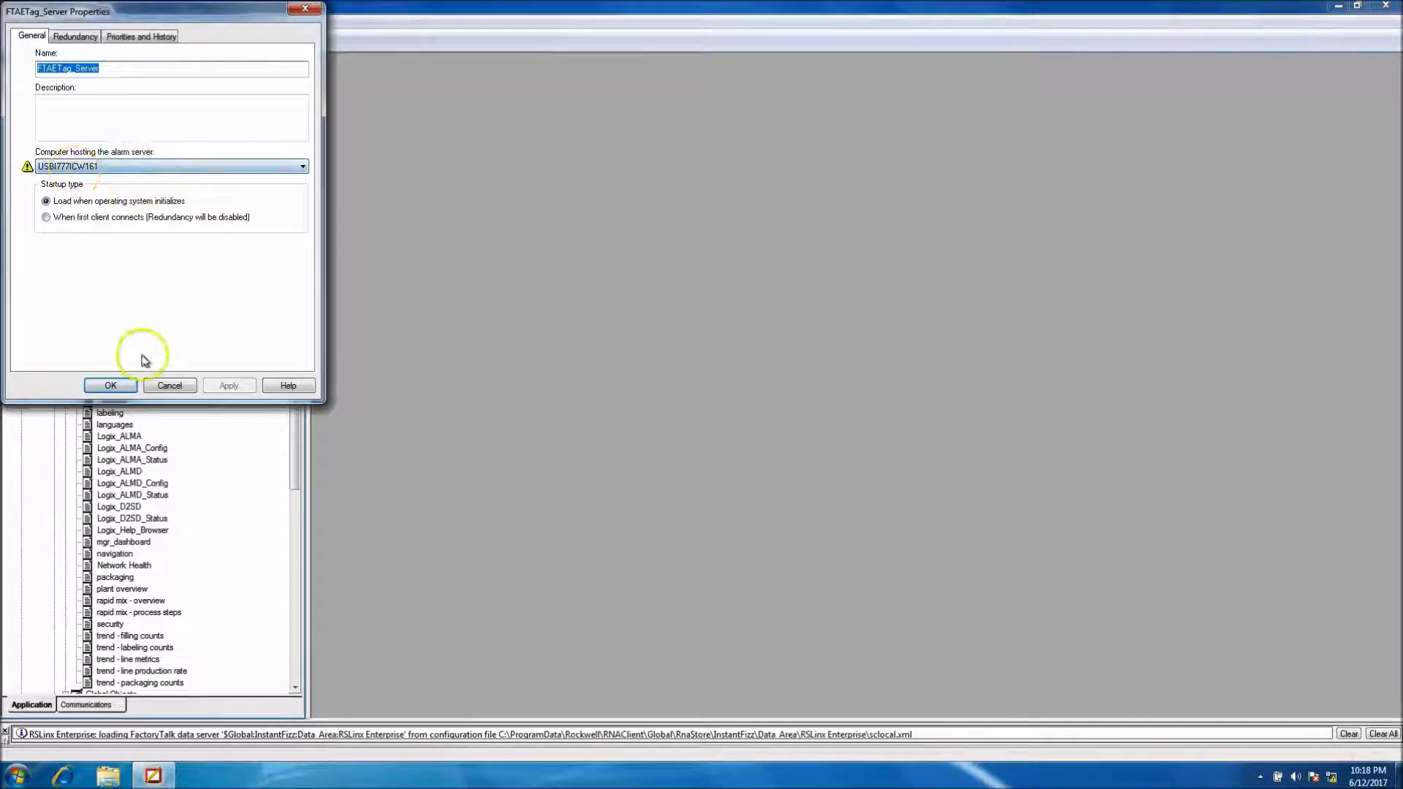
left_click(167, 386)
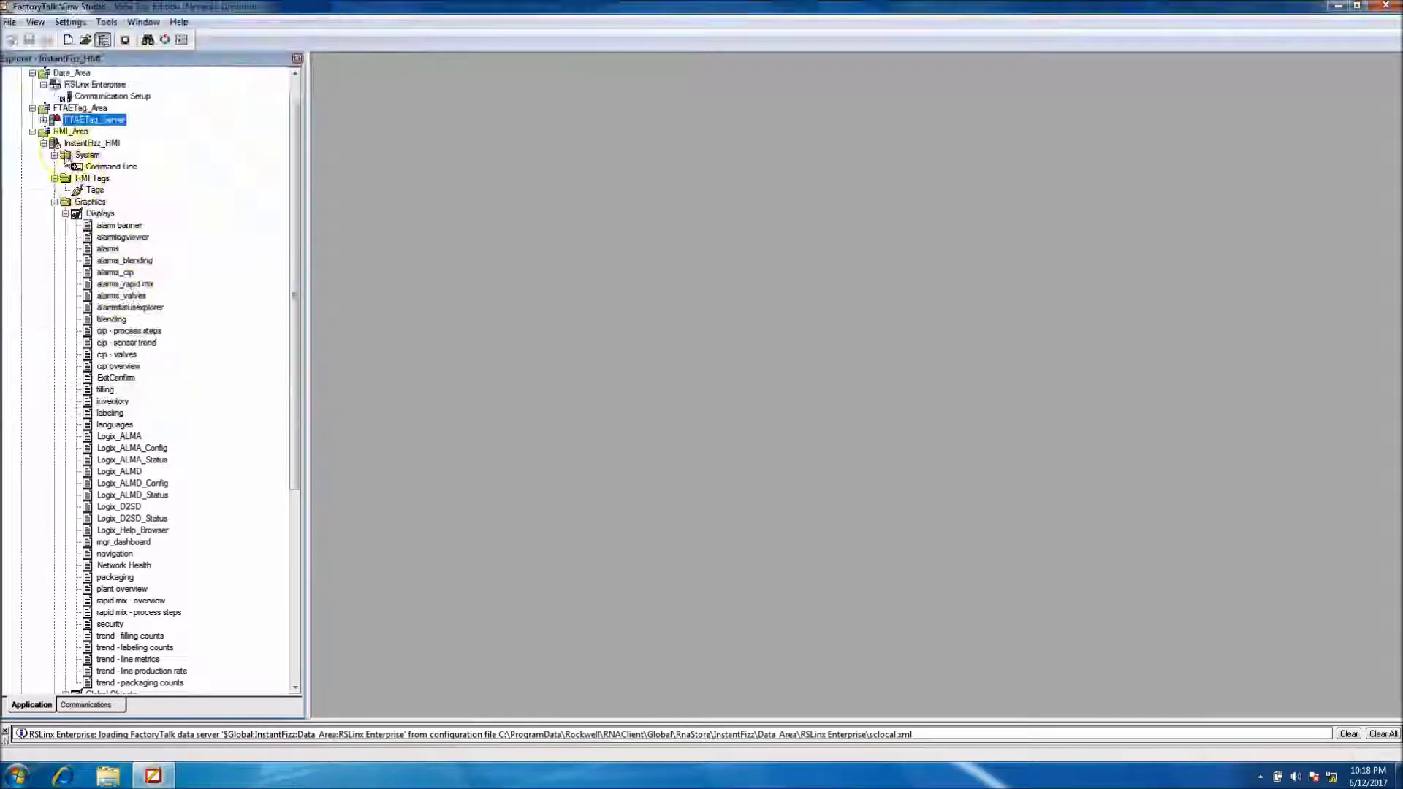
Step: Check RSLinx Enterprise's host computer, cancel, and close FactoryTalk View Studio
left_click(84, 86)
right_click(79, 87)
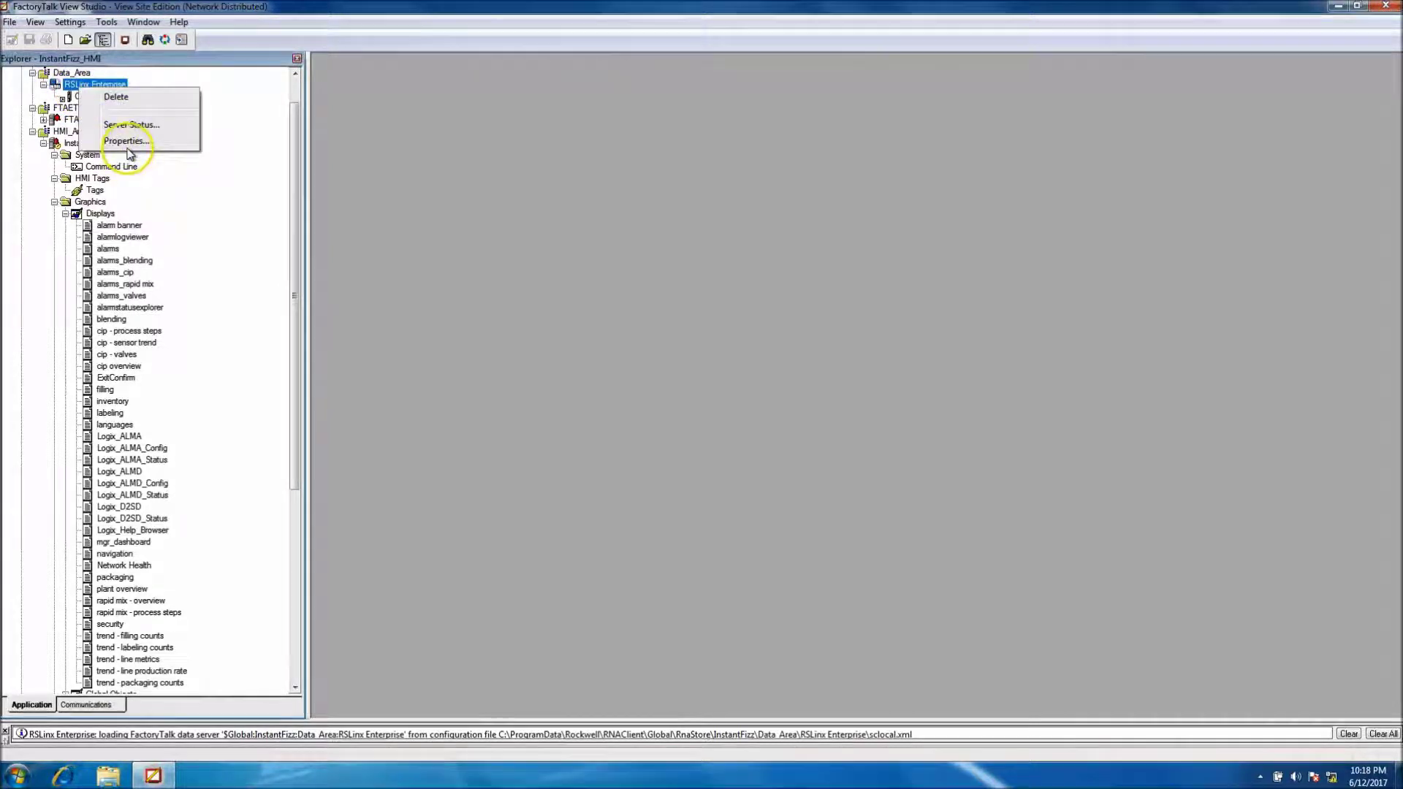
left_click(125, 141)
left_click(686, 563)
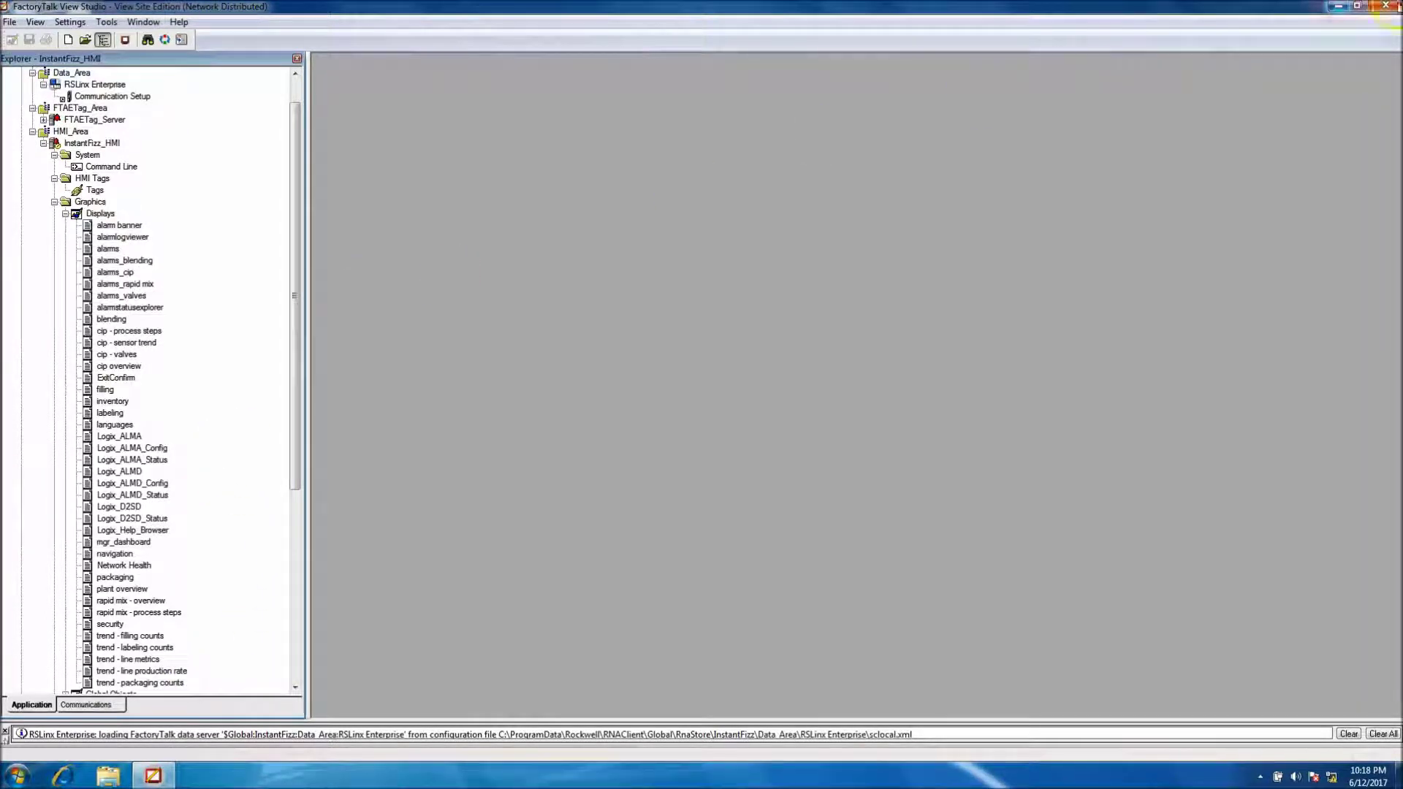
left_click(1384, 6)
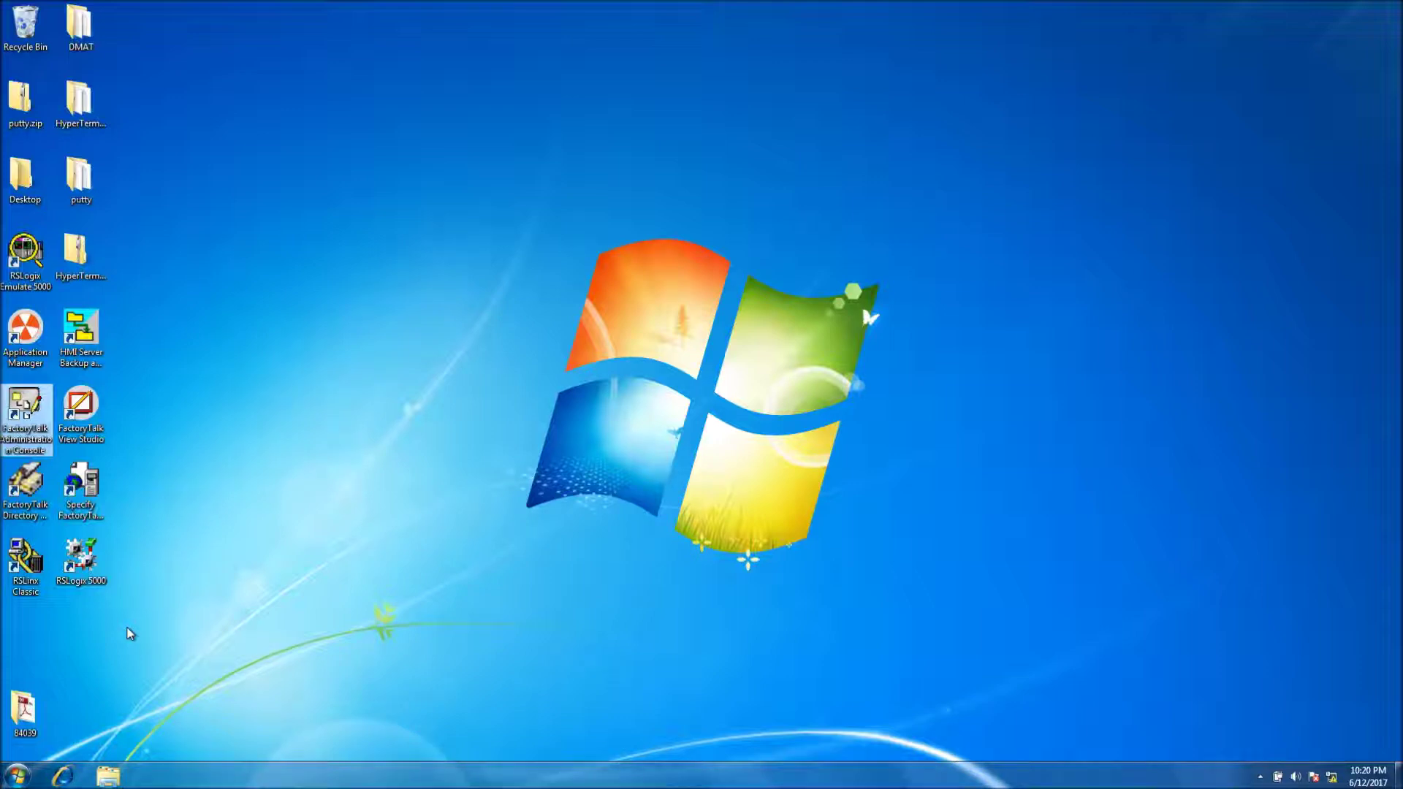
Step: Once FactoryTalk View Studio finishes closing, click the empty desktop
left_click(113, 643)
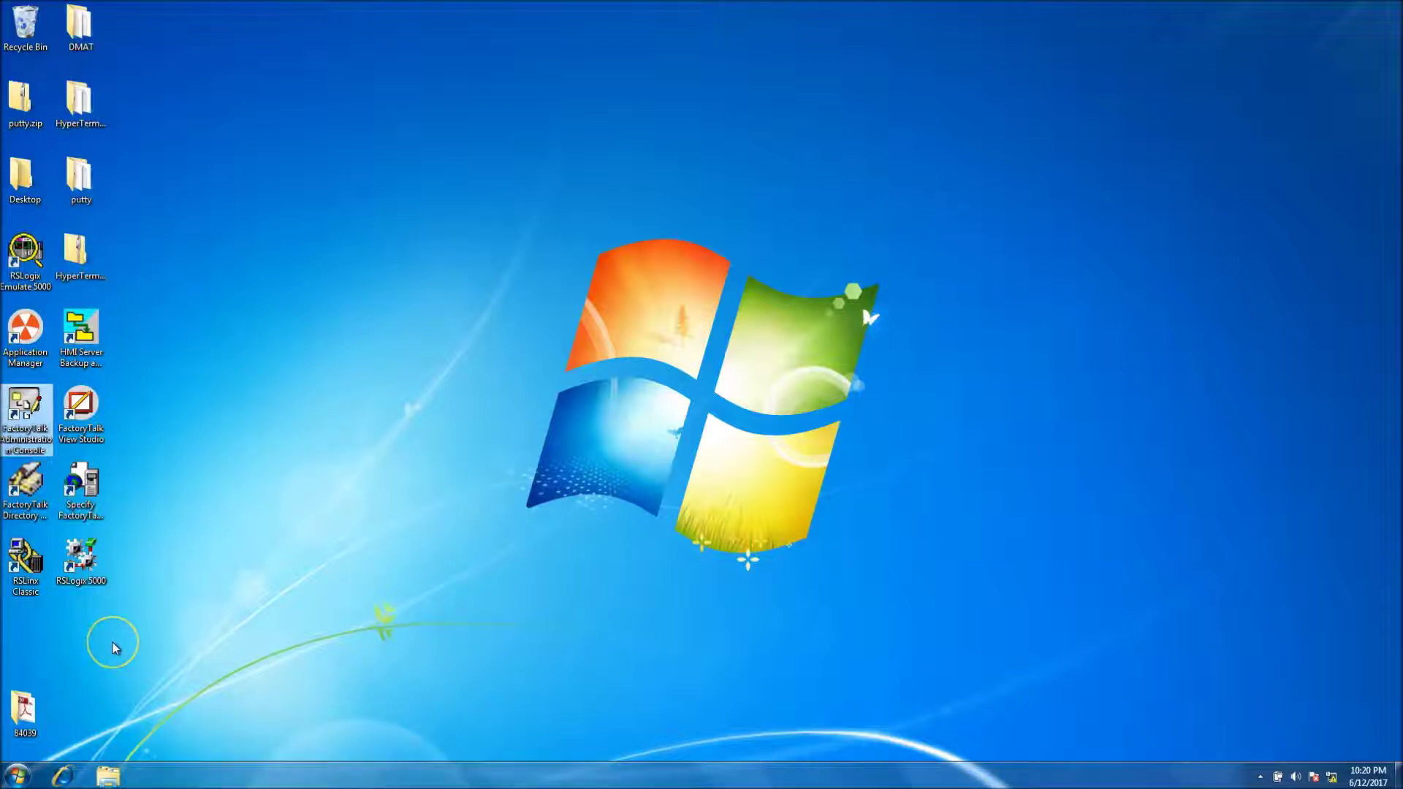